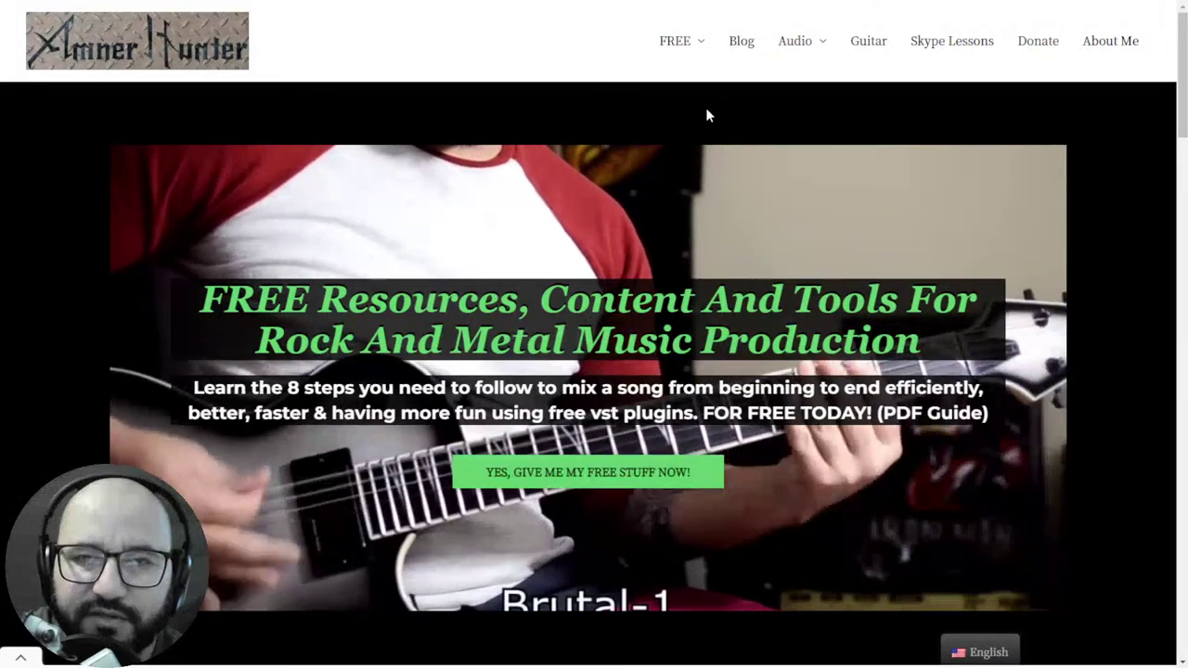
Back in REAPER, add the TR5 VC-670 compressor to the Drum Bus track and move its window right
{"action": "mouse_move", "coordinate": [676, 44]}
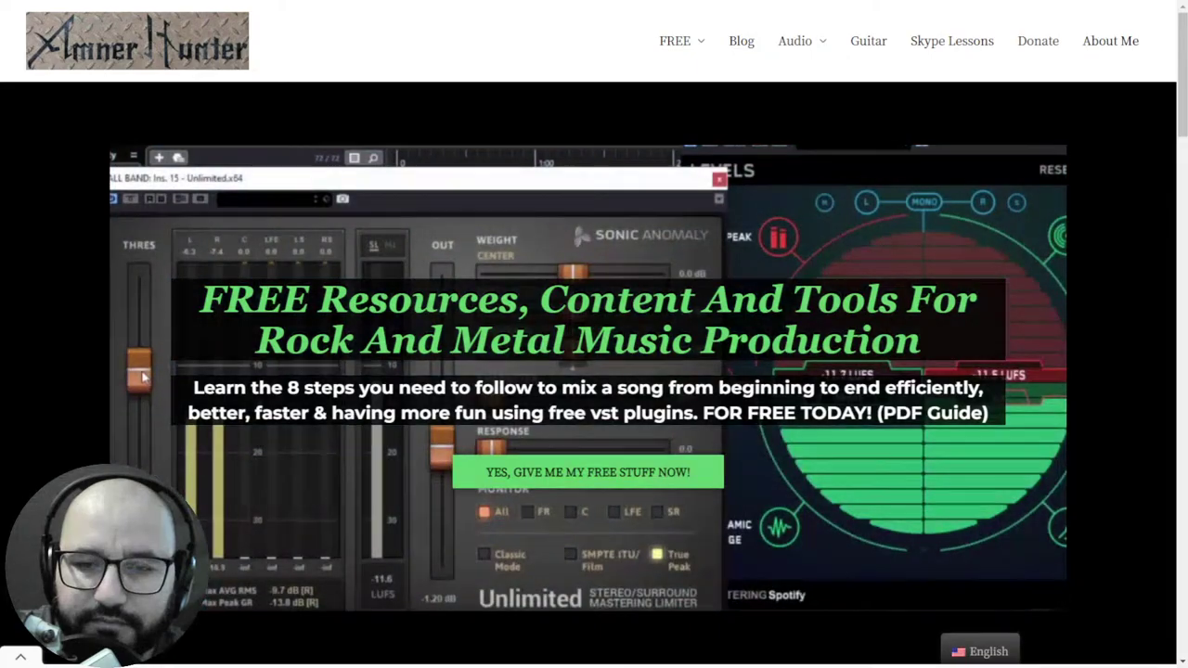
{"action": "key", "text": "alt+Tab"}
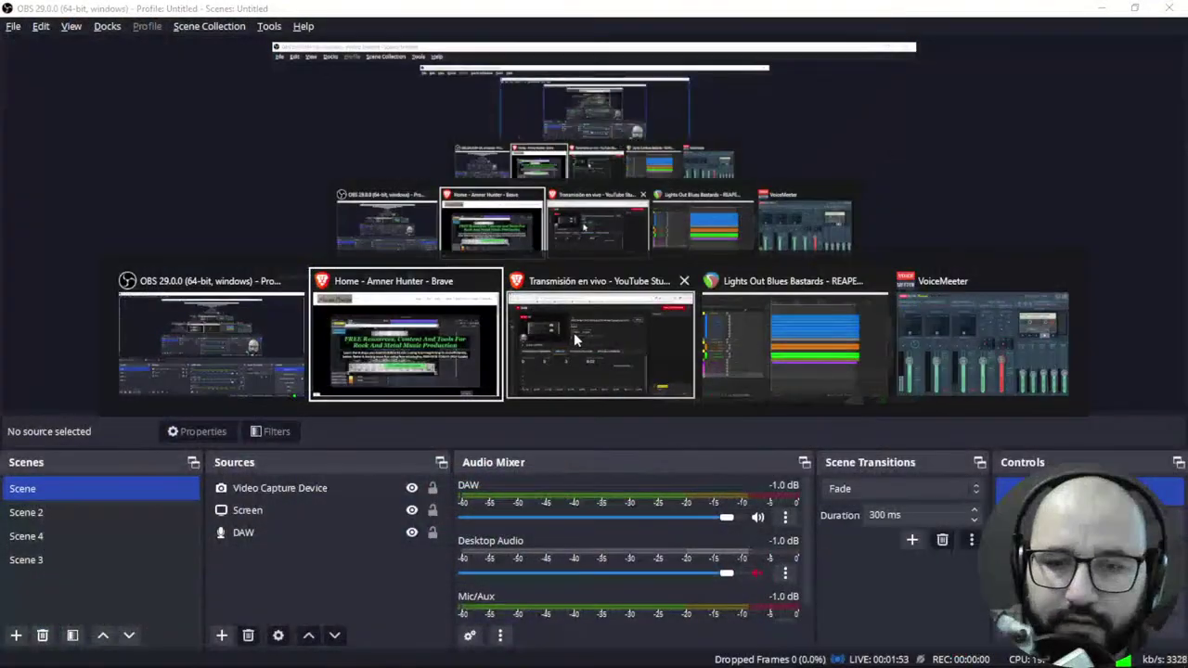
{"action": "key", "text": "alt+Tab"}
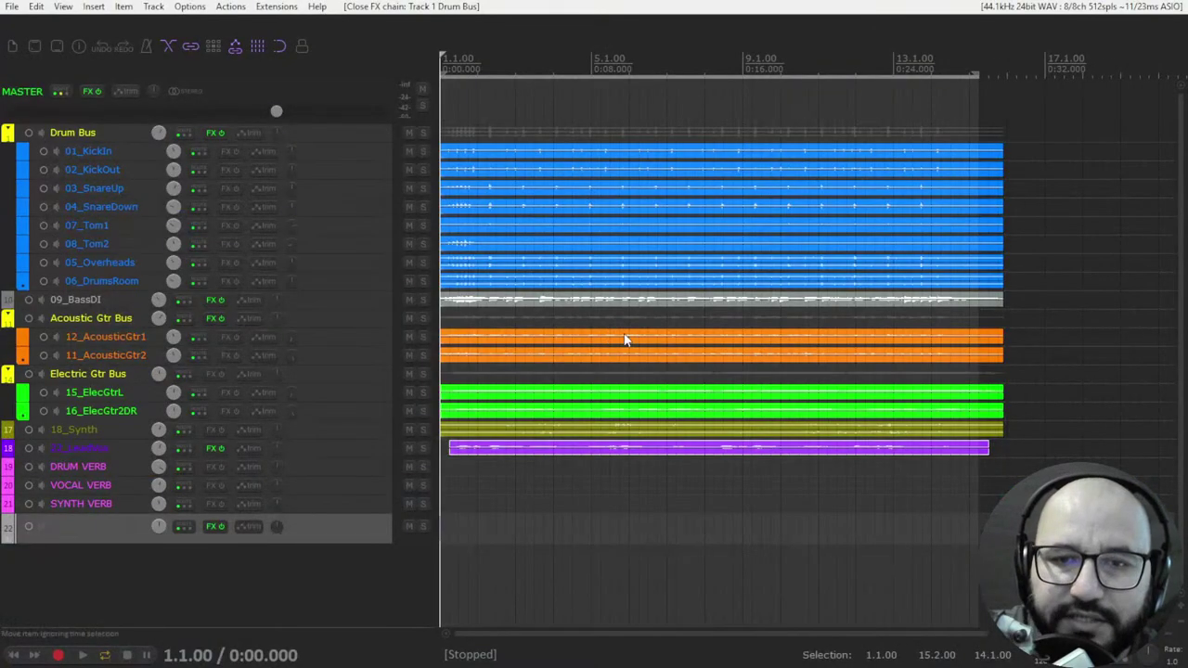
{"action": "right_click", "coordinate": [206, 135]}
{"action": "left_click", "coordinate": [216, 145]}
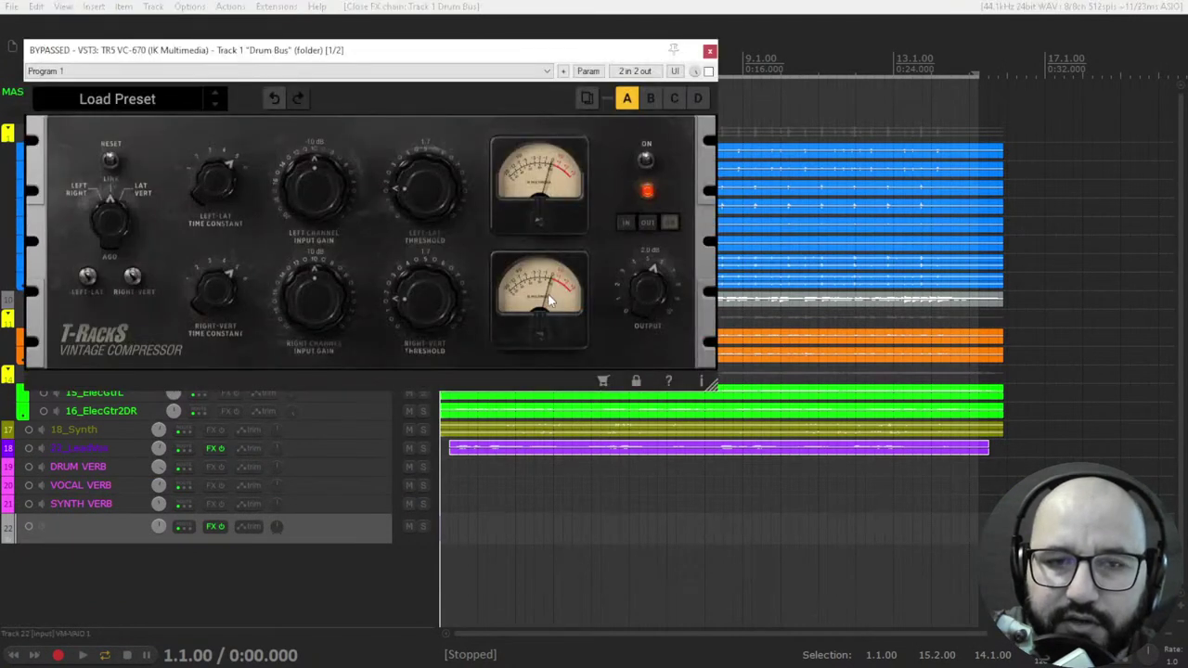
{"action": "left_click_drag", "start_coordinate": [460, 51], "coordinate": [588, 67]}
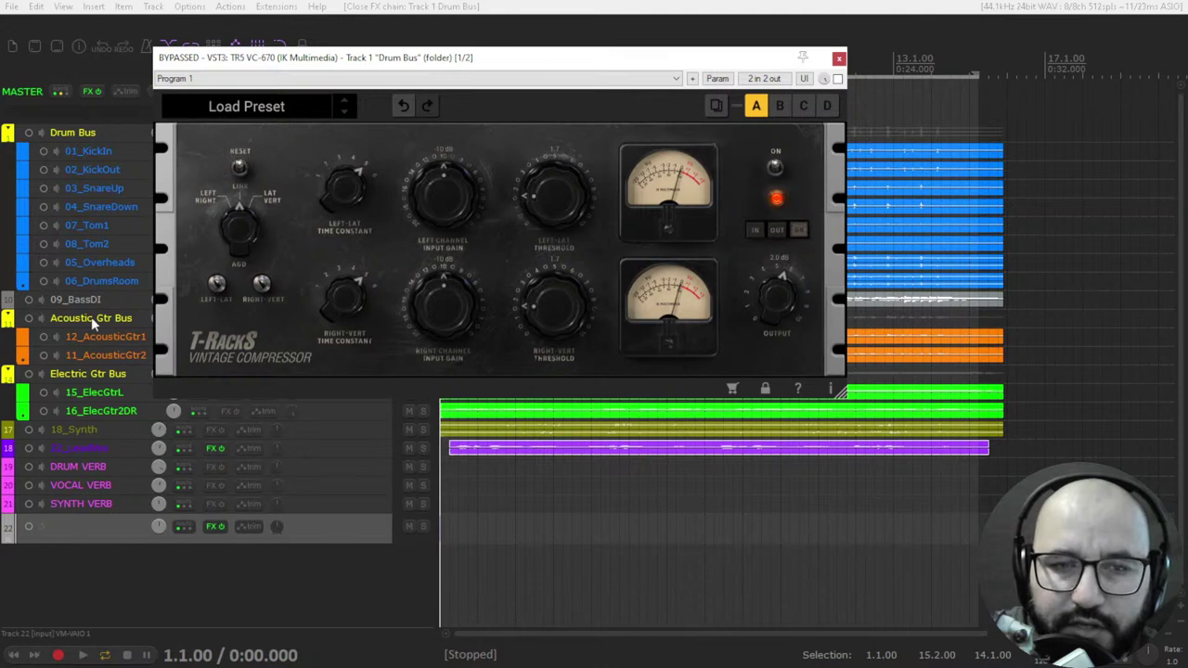
Turn the VC-670 channel mode knob from LINK to LEFT/RIGHT, then to LAT/VERT
{"action": "left_click", "coordinate": [239, 243]}
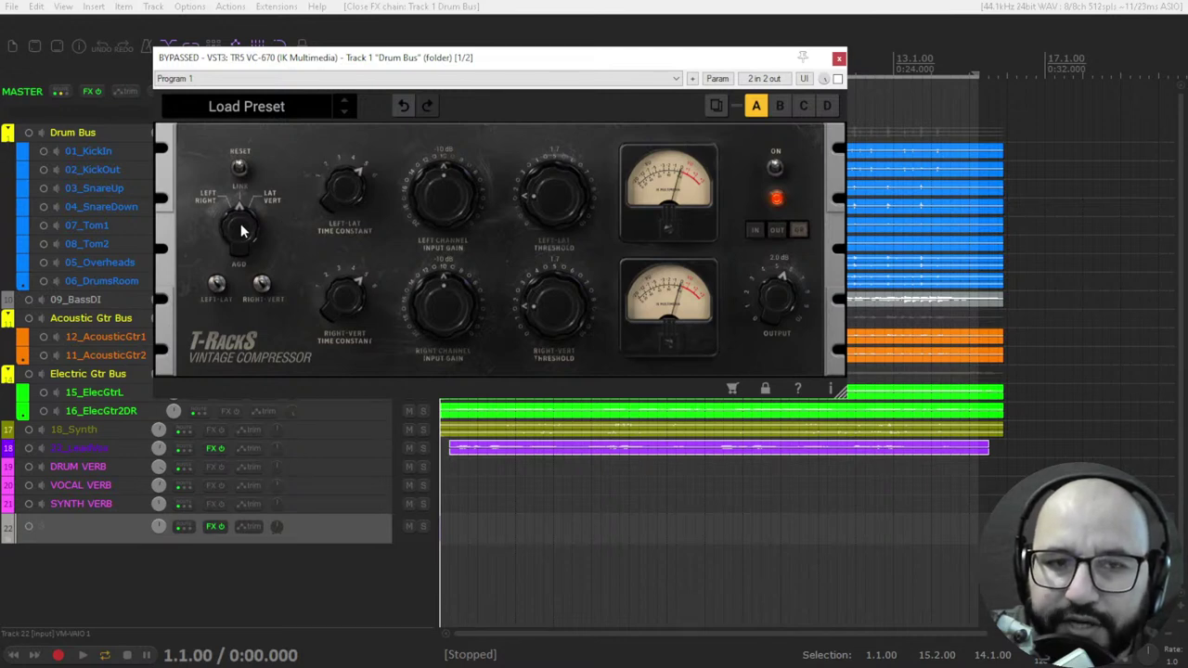
{"action": "left_click_drag", "start_coordinate": [241, 231], "coordinate": [245, 283]}
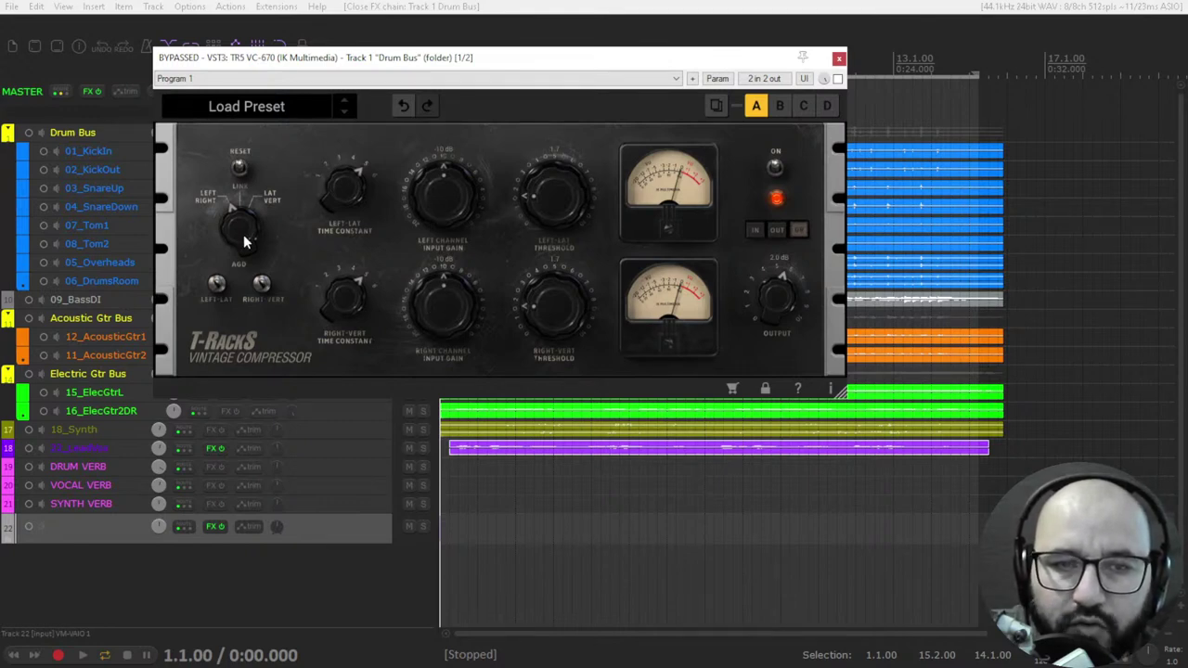
{"action": "left_click_drag", "start_coordinate": [243, 234], "coordinate": [244, 111]}
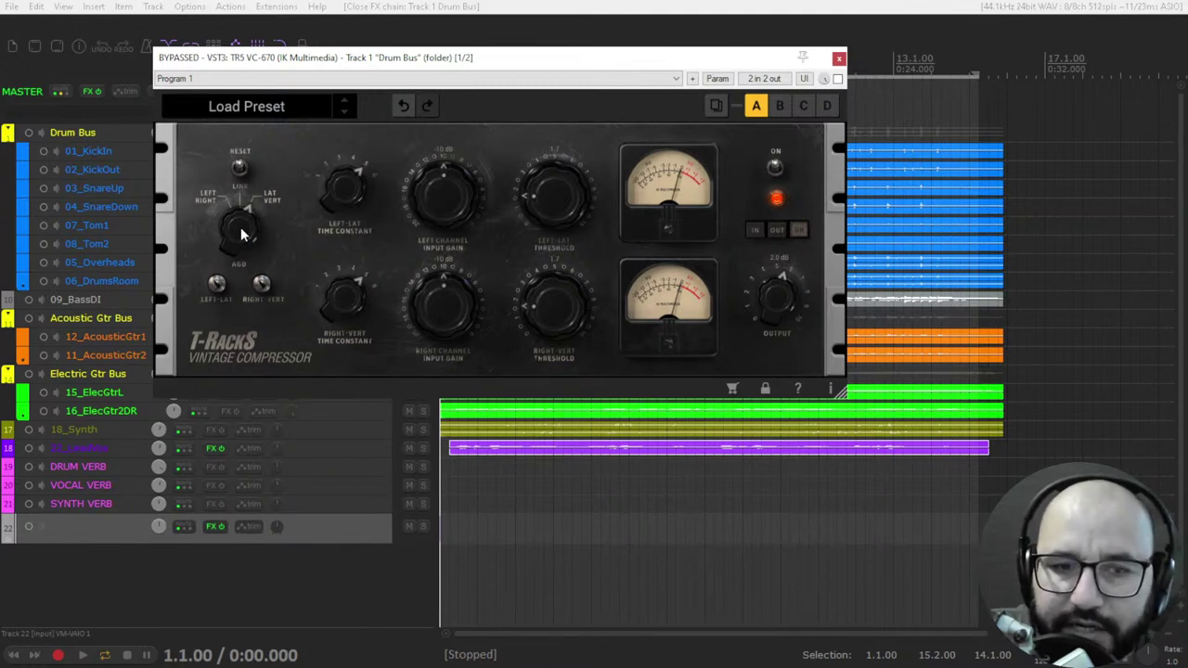
Return the VC-670 channel mode knob to LINK and select the LEFT-LAT time constant knob
{"action": "left_click_drag", "start_coordinate": [237, 263], "coordinate": [243, 279]}
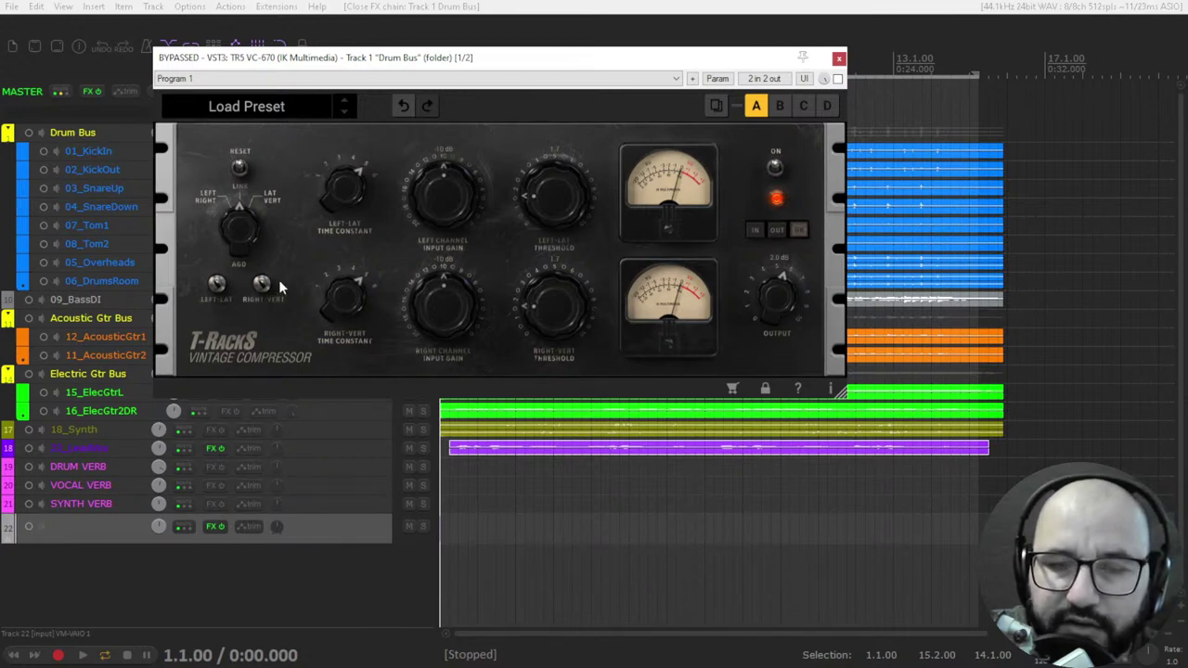
{"action": "left_click", "coordinate": [216, 290]}
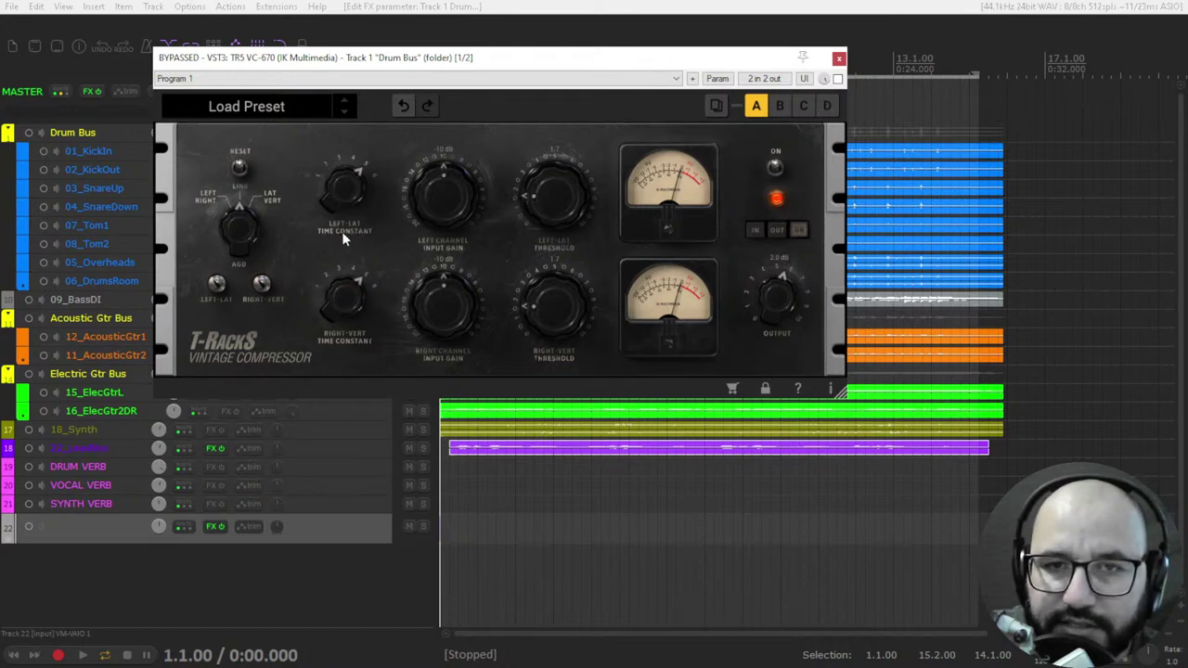
Settle the LEFT-LAT time constant knob one step below the middle, around 10 o'clock
{"action": "left_click_drag", "start_coordinate": [345, 188], "coordinate": [331, 369]}
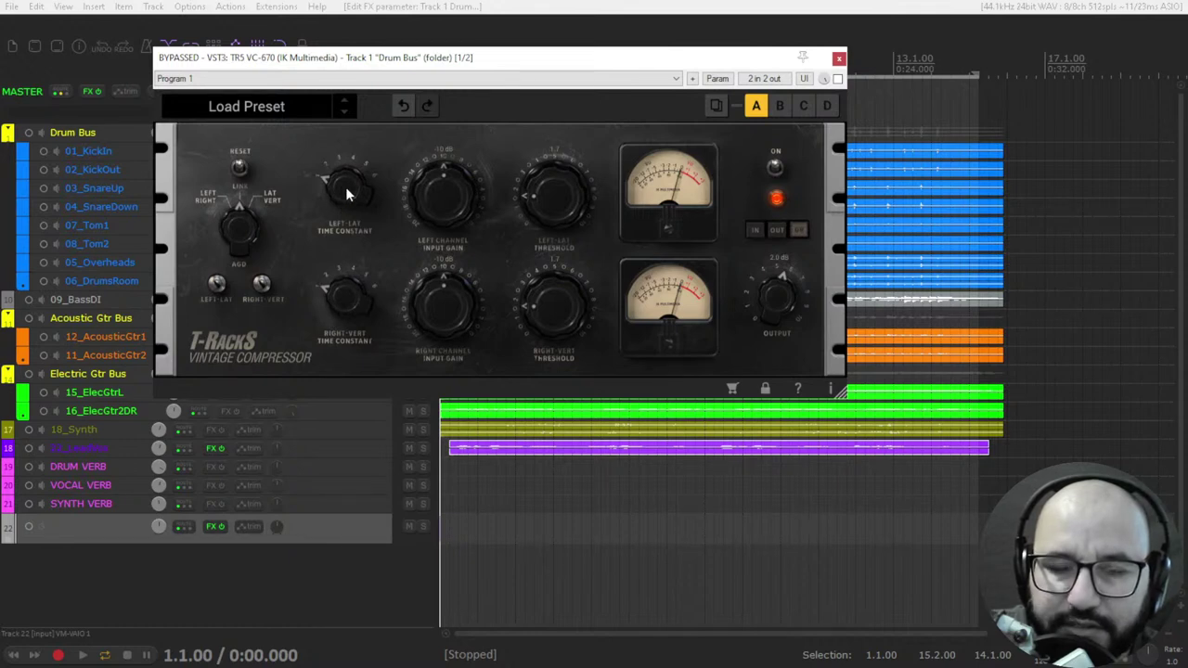
{"action": "mouse_move", "coordinate": [347, 193]}
{"action": "left_mouse_down"}
{"action": "mouse_move", "coordinate": [350, 166]}
{"action": "mouse_move", "coordinate": [352, 188]}
{"action": "left_mouse_up"}
{"action": "left_click_drag", "start_coordinate": [332, 317], "coordinate": [329, 384]}
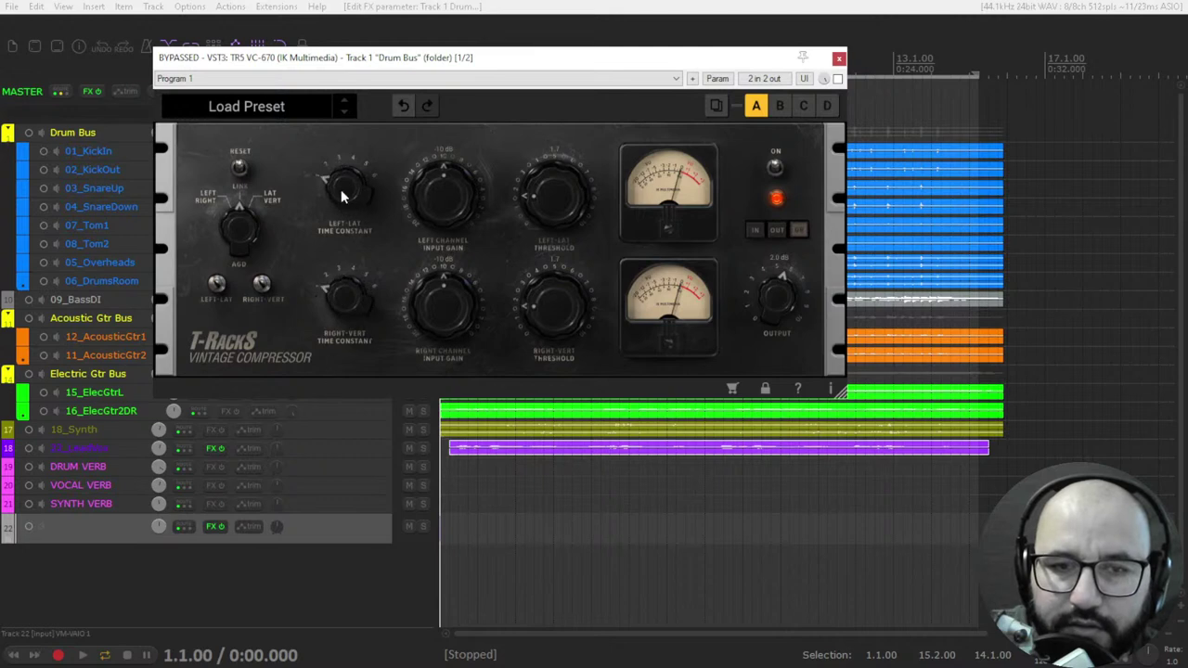
{"action": "left_click_drag", "start_coordinate": [341, 189], "coordinate": [347, 96]}
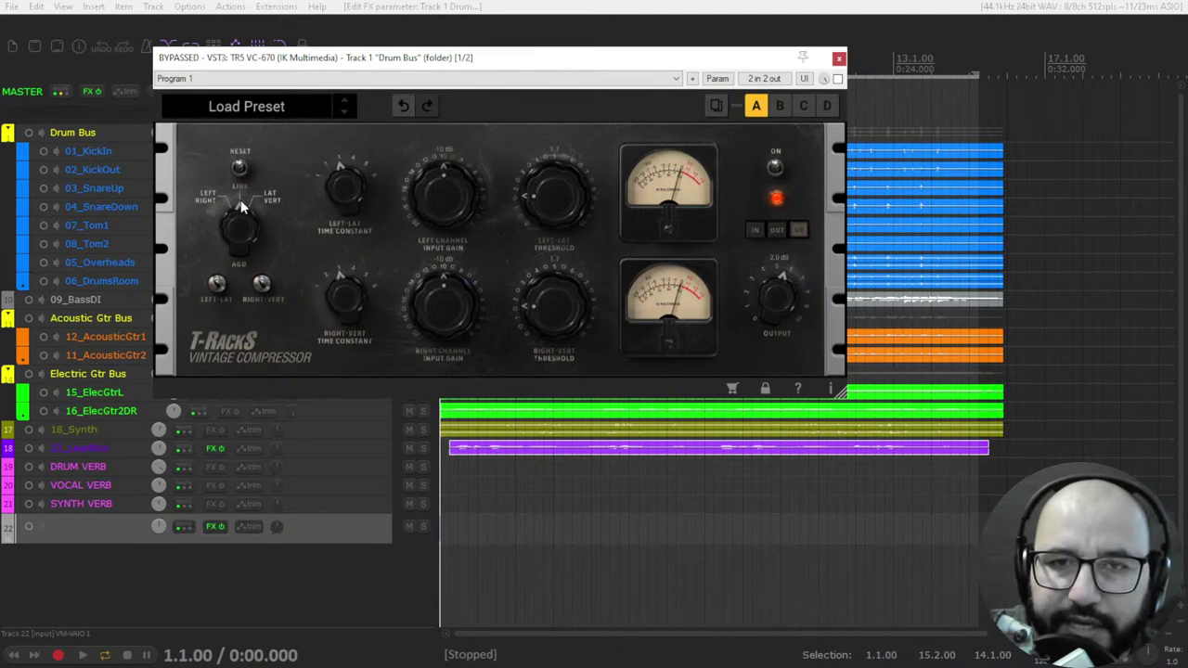
{"action": "left_click_drag", "start_coordinate": [348, 192], "coordinate": [332, 303]}
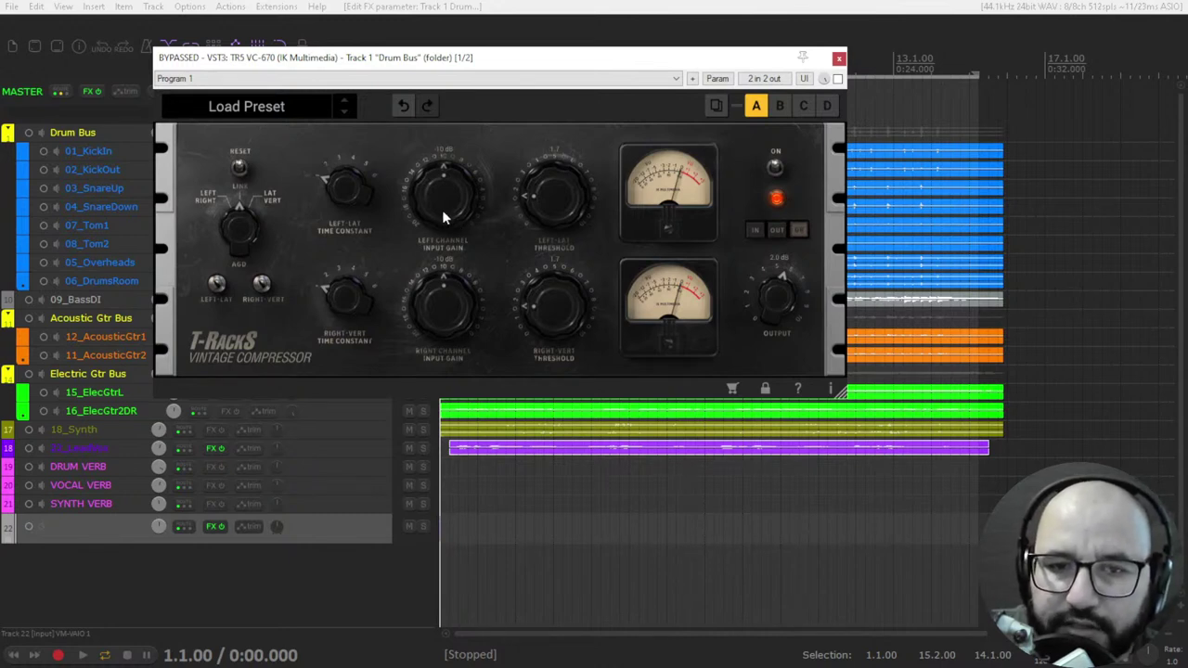
{"action": "mouse_move", "coordinate": [442, 210]}
{"action": "left_mouse_down"}
{"action": "mouse_move", "coordinate": [446, 134]}
{"action": "mouse_move", "coordinate": [436, 241]}
{"action": "mouse_move", "coordinate": [435, 200]}
{"action": "mouse_move", "coordinate": [440, 216]}
{"action": "left_mouse_up"}
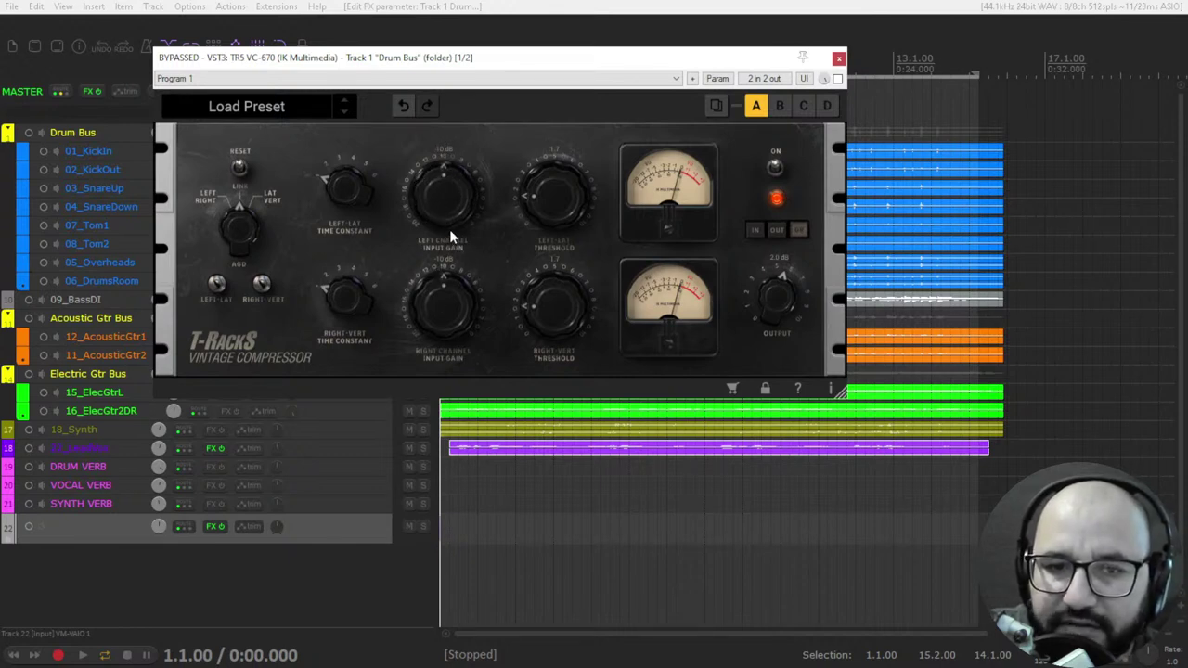
{"action": "mouse_move", "coordinate": [445, 214]}
{"action": "left_mouse_down"}
{"action": "mouse_move", "coordinate": [444, 199]}
{"action": "mouse_move", "coordinate": [443, 221]}
{"action": "left_mouse_up"}
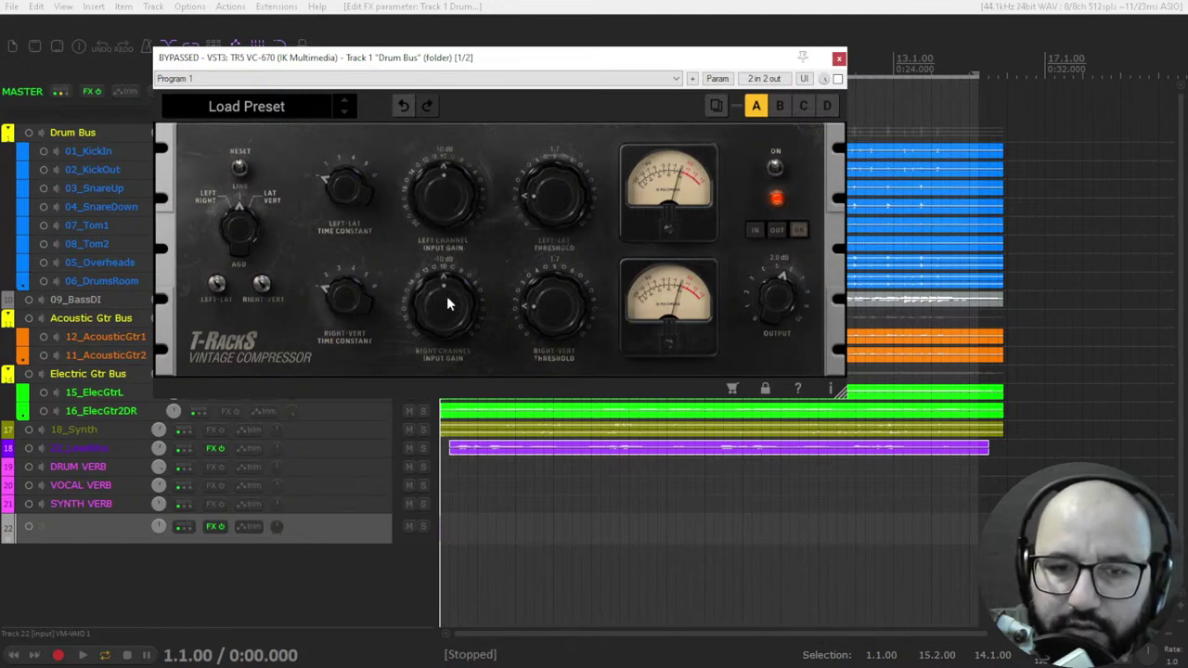
{"action": "left_click_drag", "start_coordinate": [447, 296], "coordinate": [450, 256]}
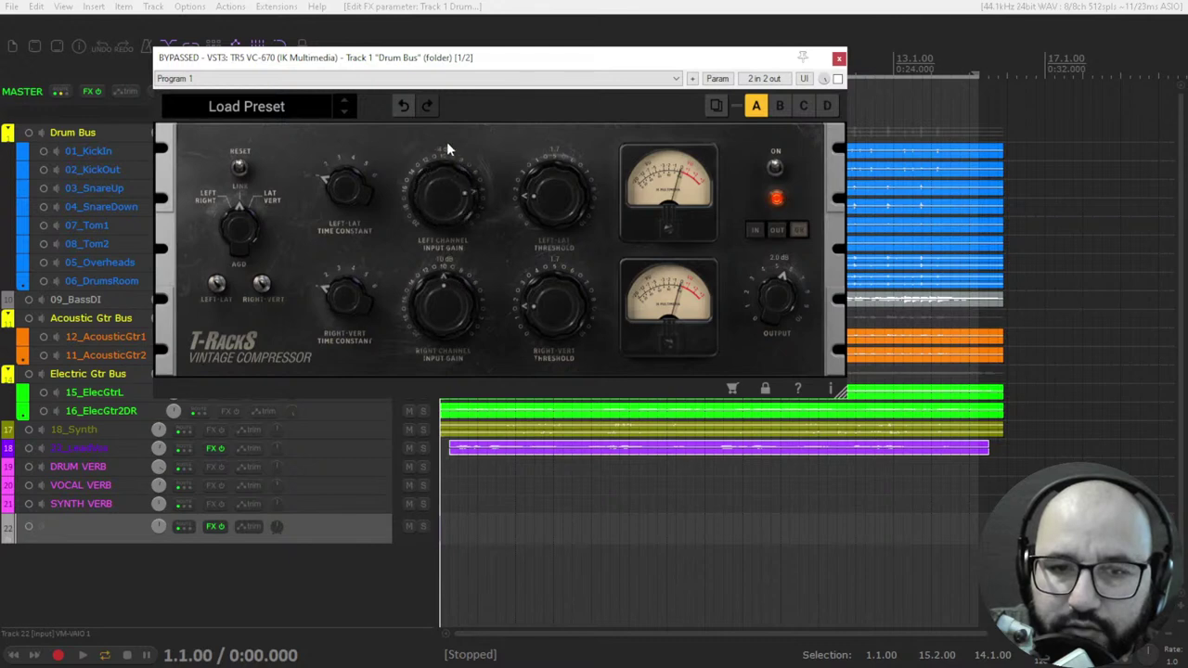
{"action": "left_click_drag", "start_coordinate": [443, 265], "coordinate": [443, 260]}
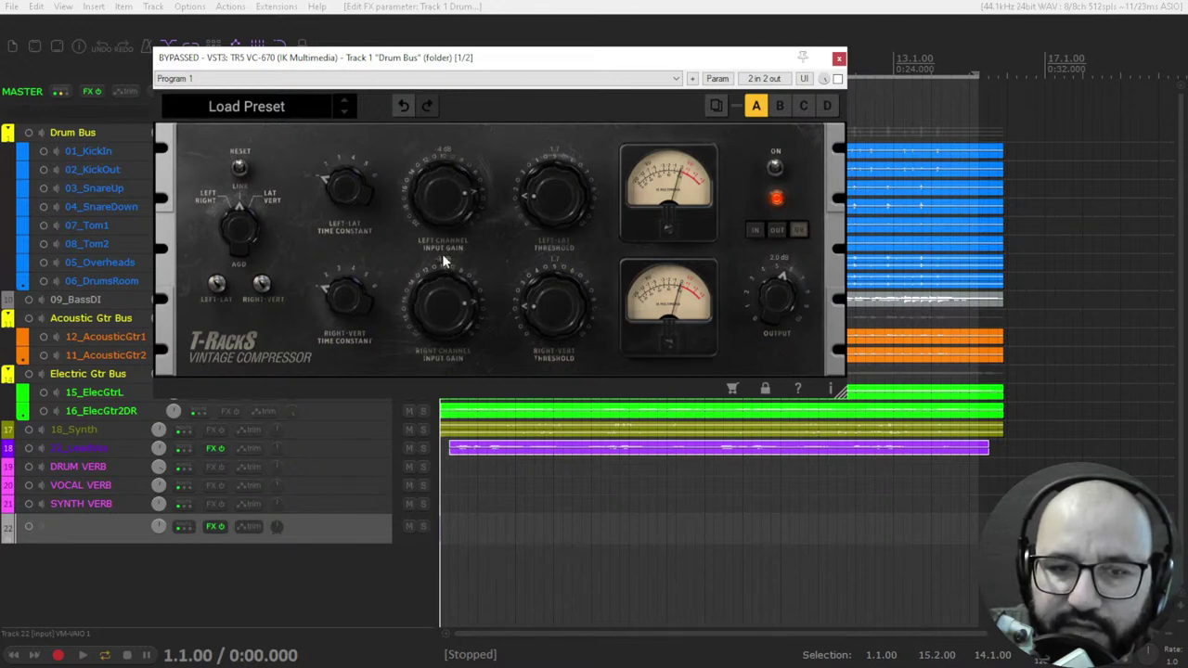
{"action": "left_click_drag", "start_coordinate": [448, 212], "coordinate": [442, 269]}
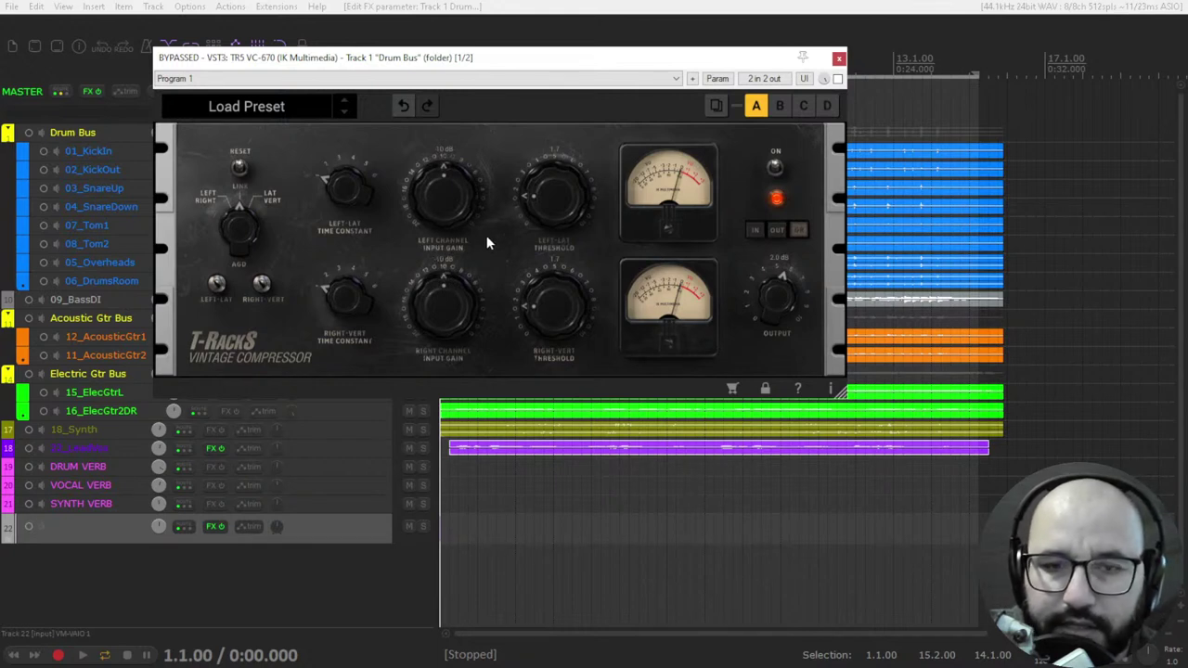
{"action": "mouse_move", "coordinate": [345, 219]}
{"action": "left_mouse_down"}
{"action": "mouse_move", "coordinate": [366, 111]}
{"action": "mouse_move", "coordinate": [361, 214]}
{"action": "left_mouse_up"}
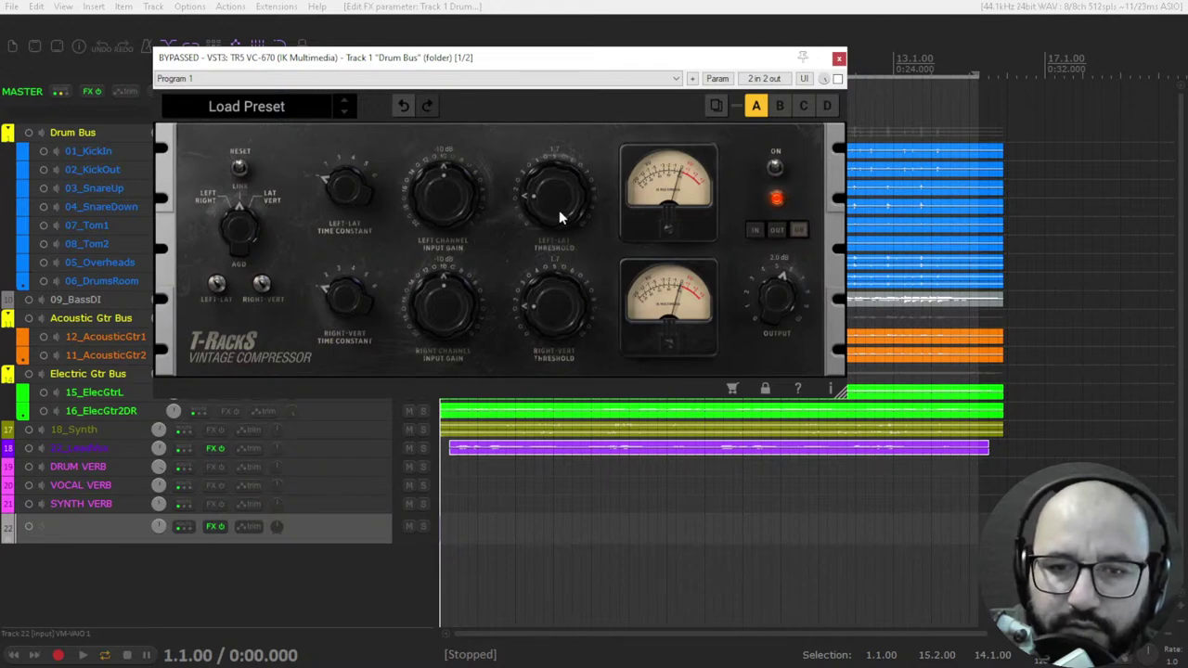
Raise the threshold to about 8.8, toggle the meters between OUT and GR, and lower the output to -3.3 dB
{"action": "left_click_drag", "start_coordinate": [551, 200], "coordinate": [559, 139]}
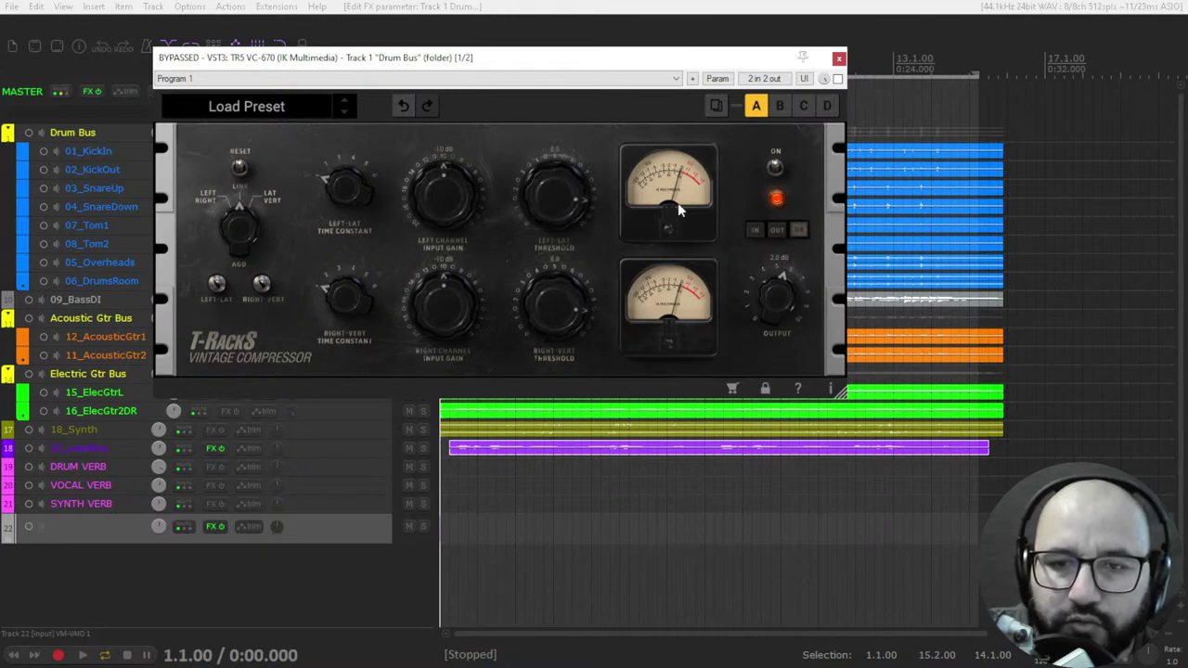
{"action": "left_click", "coordinate": [778, 231]}
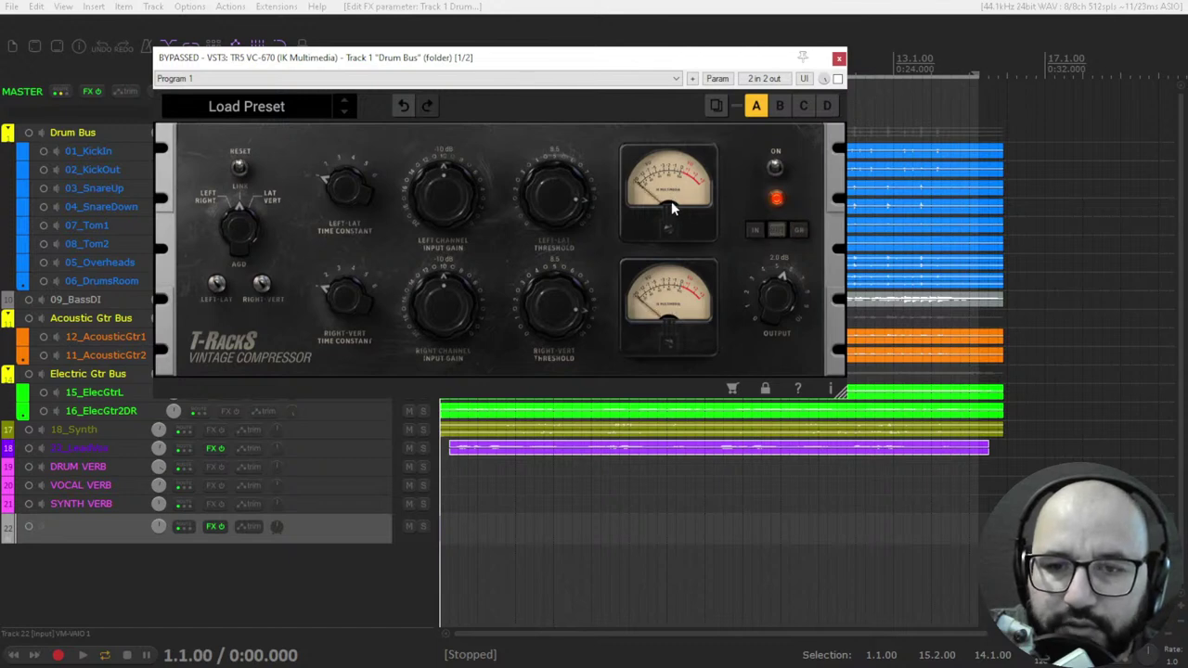
{"action": "left_click", "coordinate": [799, 230]}
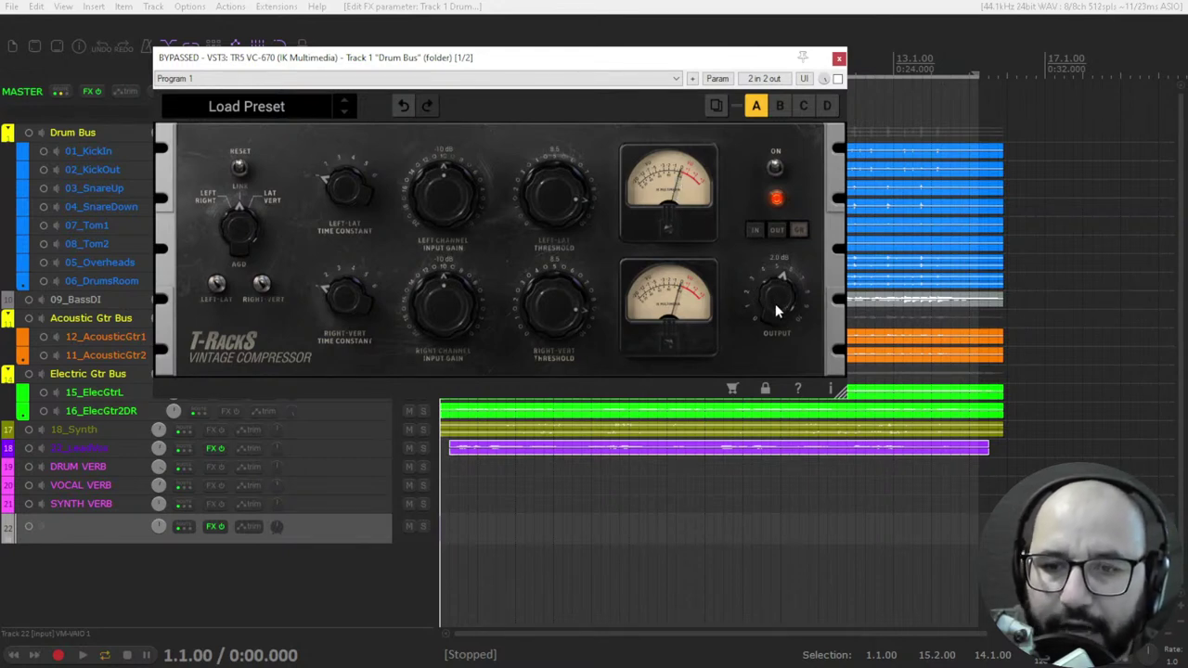
{"action": "left_click_drag", "start_coordinate": [775, 304], "coordinate": [785, 272]}
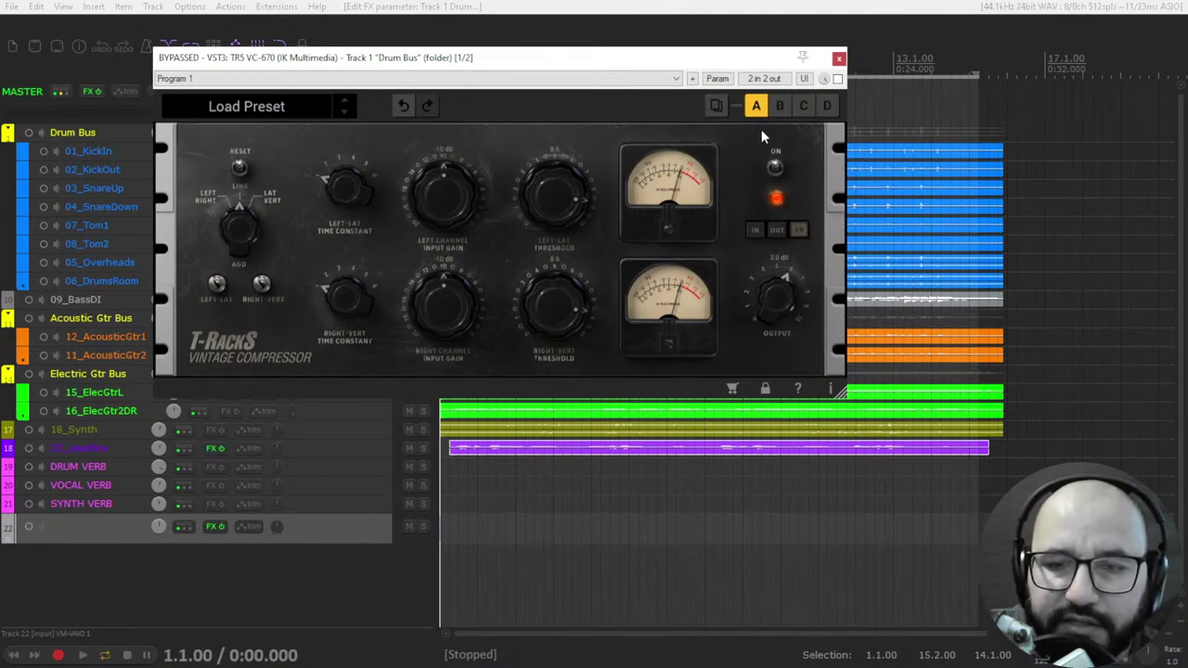
Compare snapshots B and A, dismiss the preset list, and reset the VC-670 controls to defaults
{"action": "left_click", "coordinate": [780, 105]}
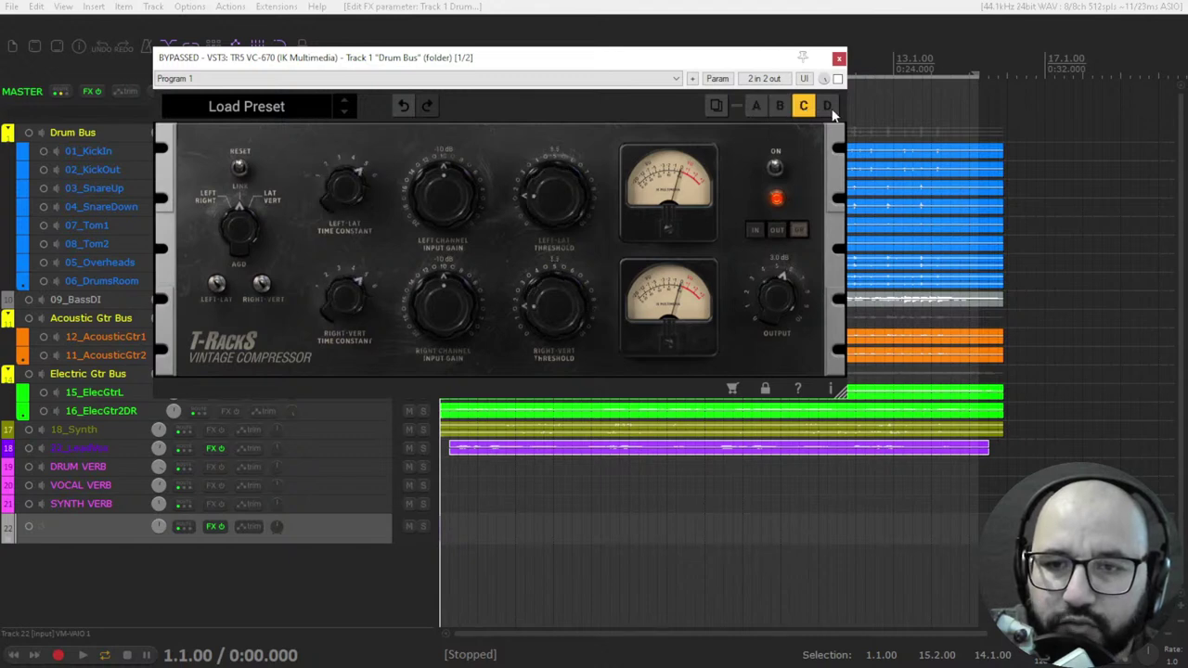
{"action": "left_click", "coordinate": [755, 108]}
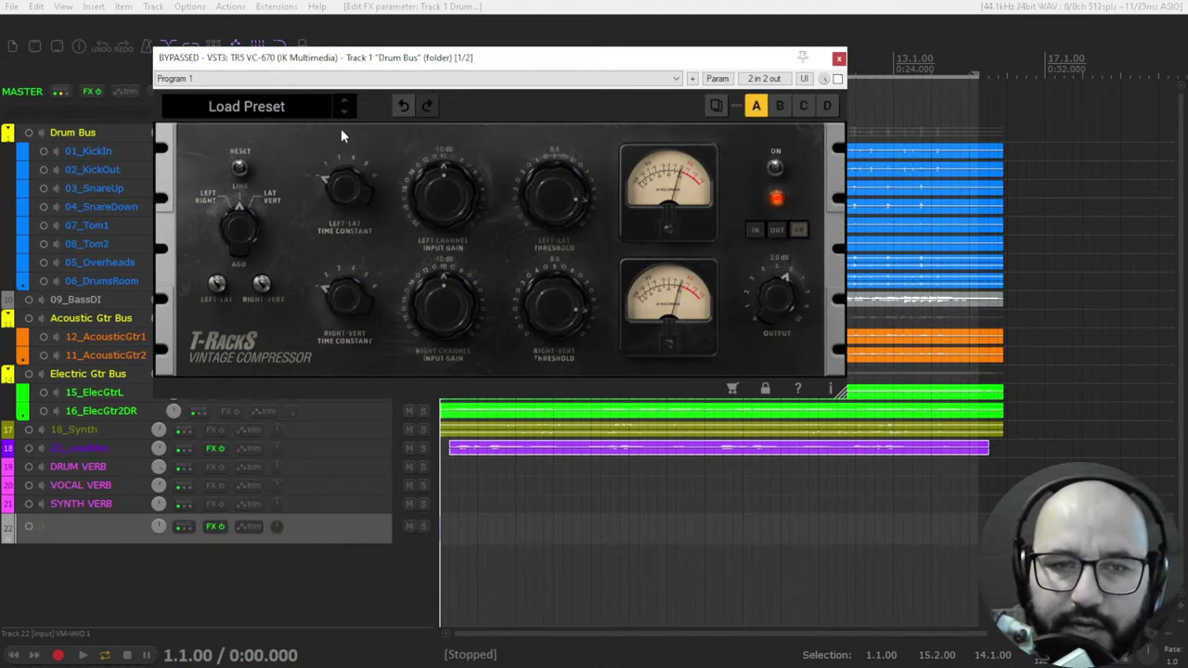
{"action": "left_click", "coordinate": [286, 109]}
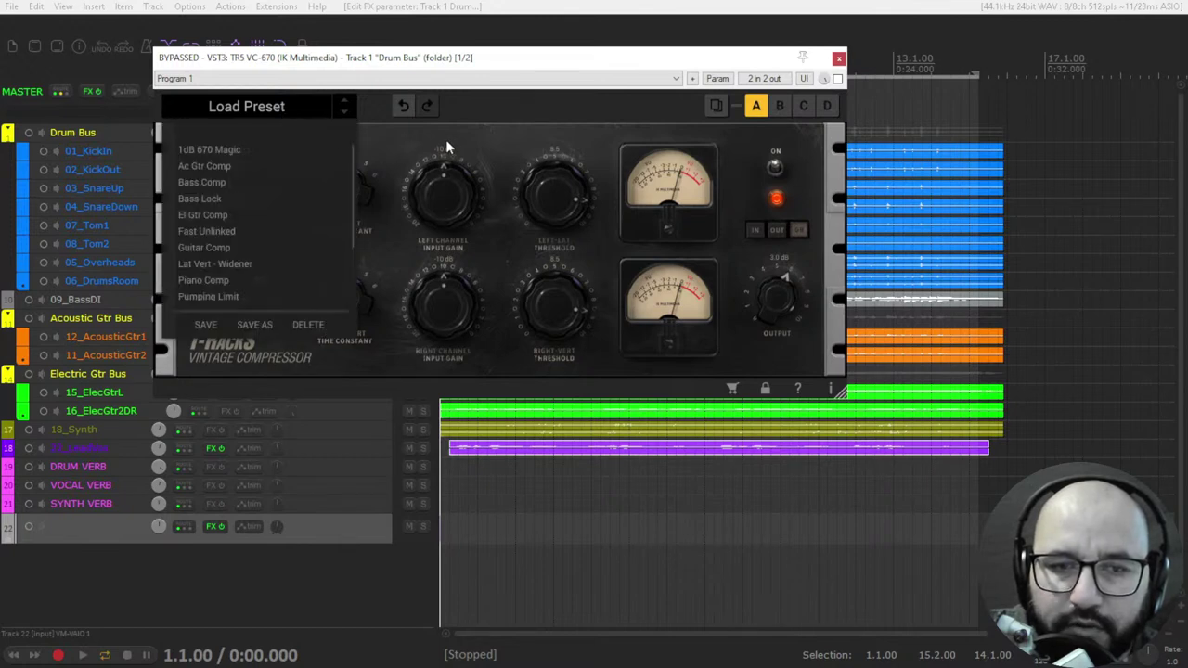
{"action": "left_click", "coordinate": [501, 160]}
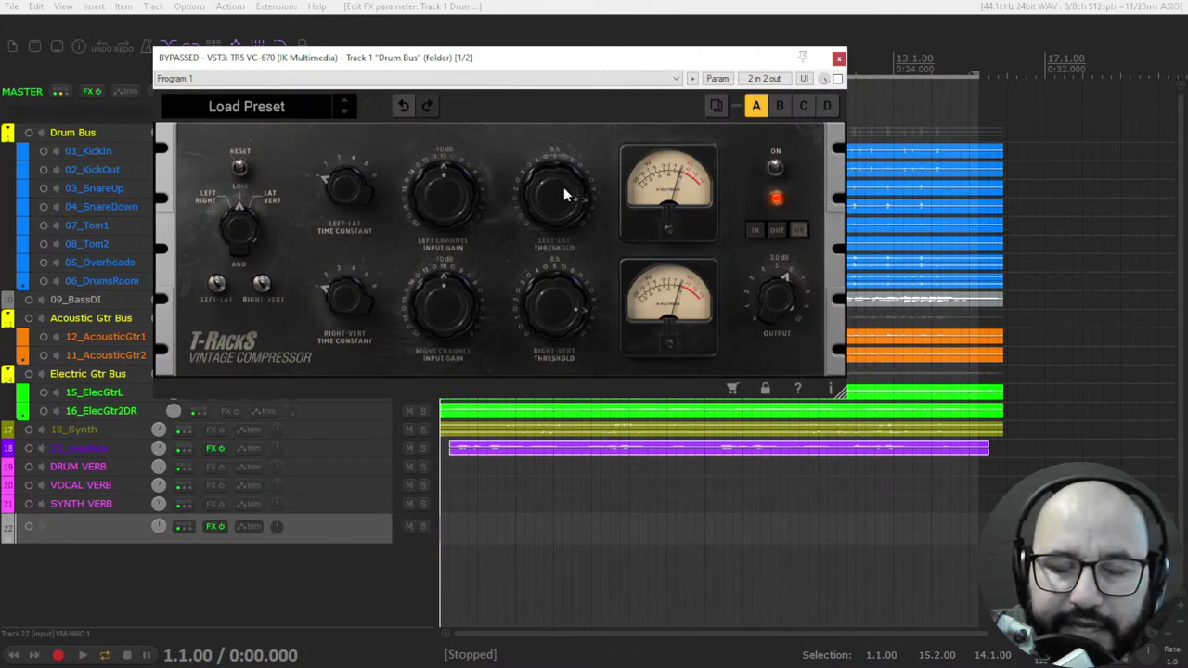
{"action": "left_click", "coordinate": [239, 170]}
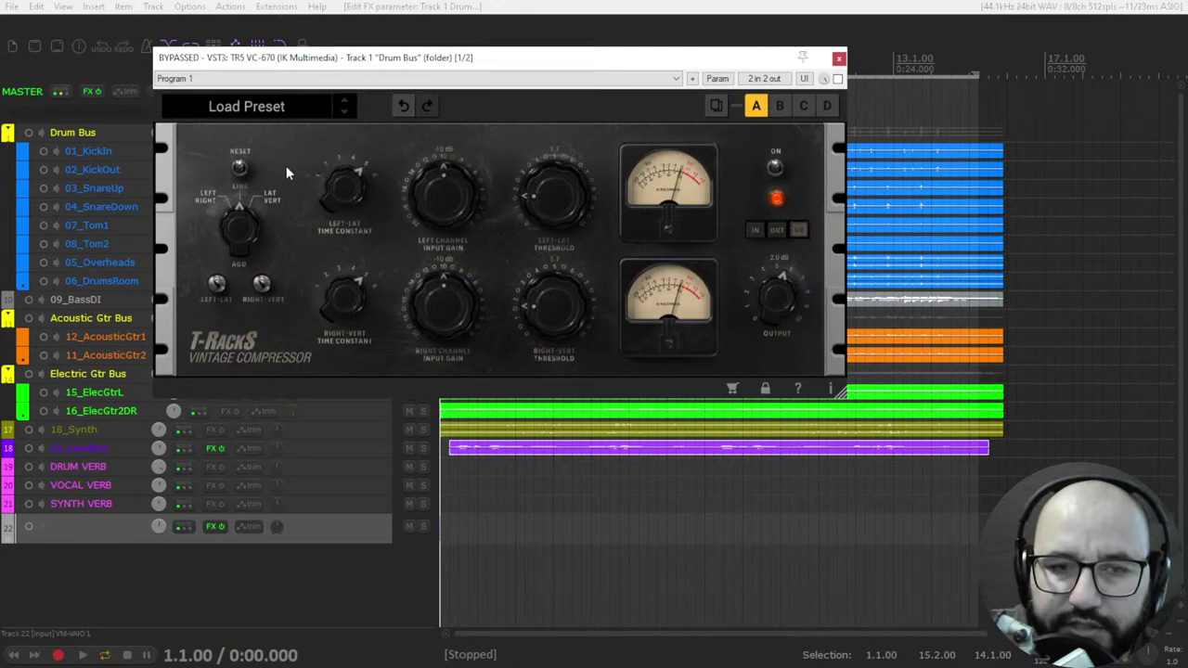
Close the Drum Bus compressor and switch track 22's ToneGenerator back on
{"action": "left_click", "coordinate": [839, 59]}
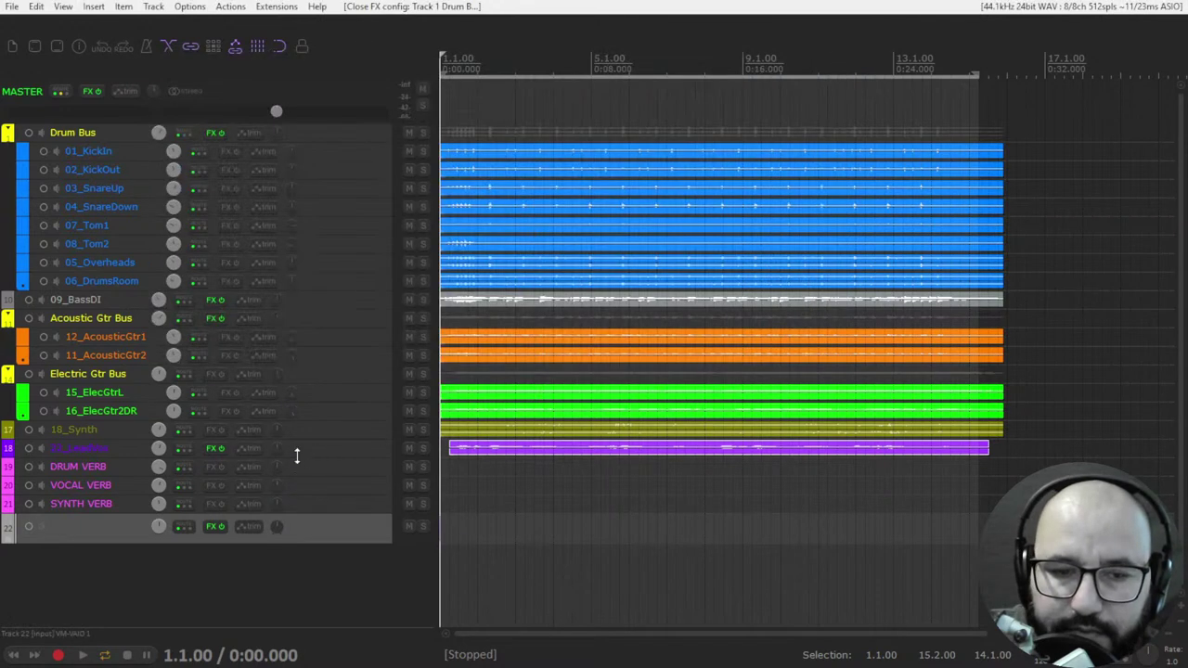
{"action": "right_click", "coordinate": [212, 531]}
{"action": "left_click", "coordinate": [258, 356]}
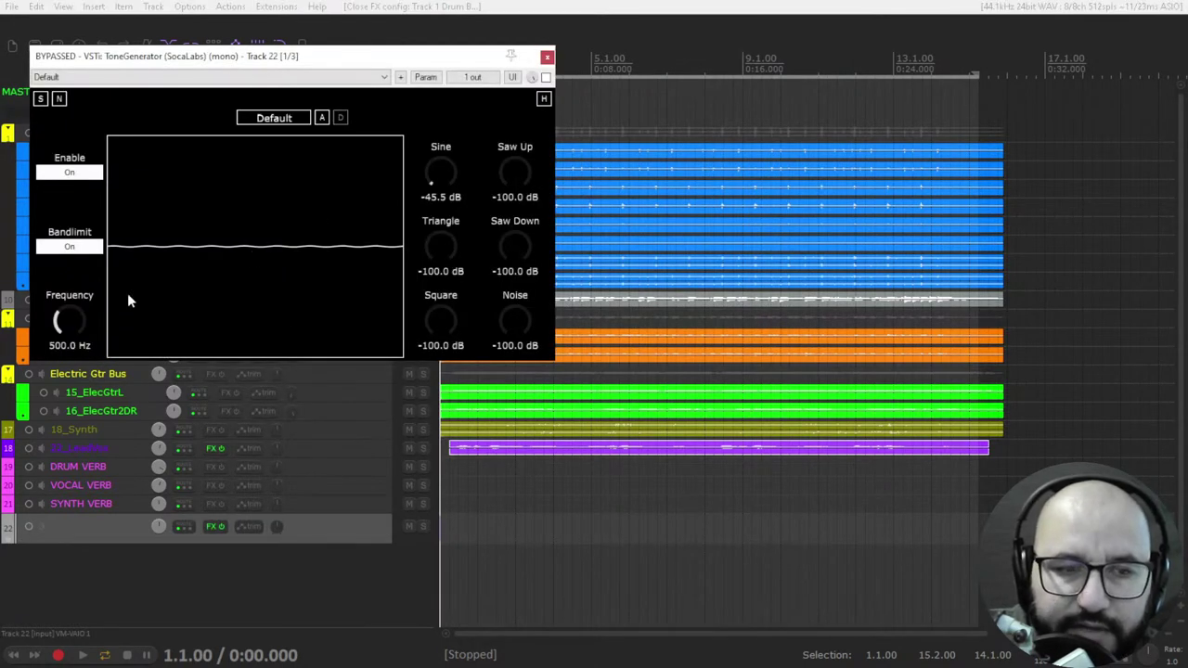
{"action": "left_click", "coordinate": [546, 78]}
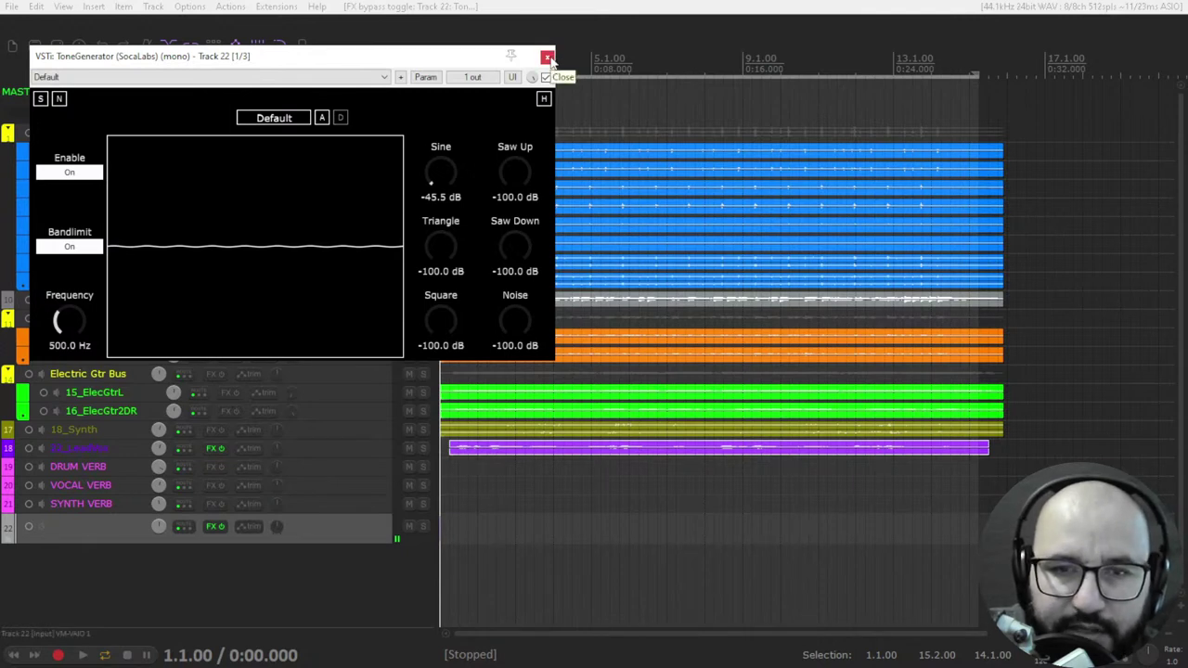
{"action": "left_click", "coordinate": [548, 57]}
Bring up track 22's TR5 VC-670 compressor from its FX quick menu
{"action": "right_click", "coordinate": [208, 529]}
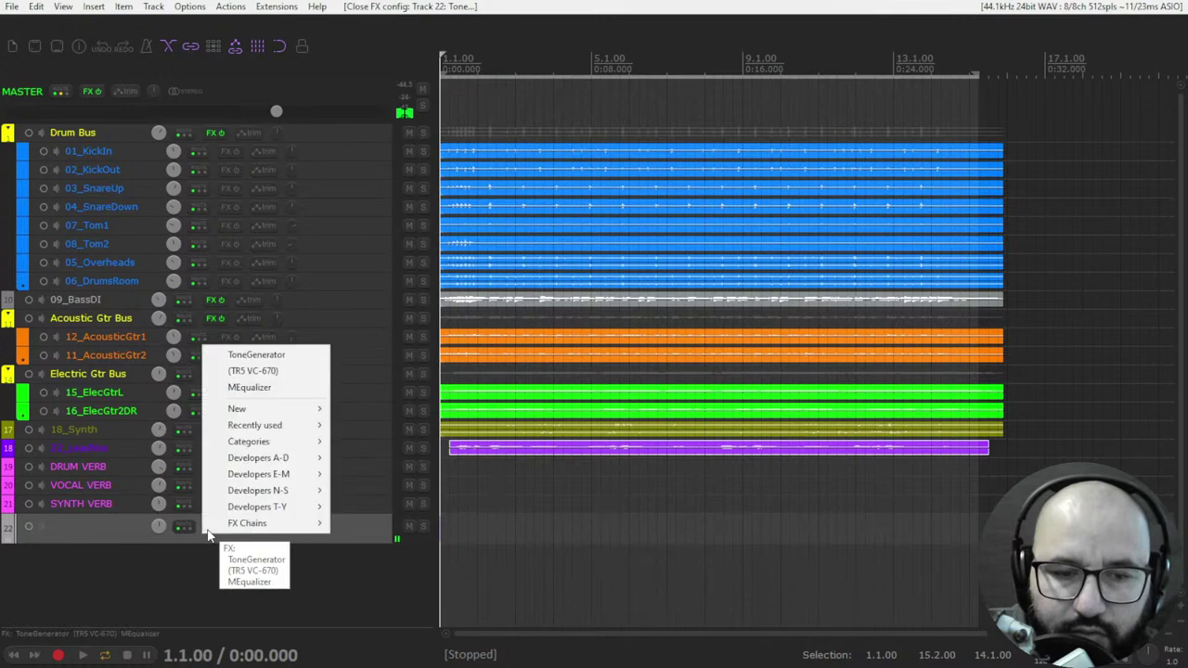
{"action": "left_click", "coordinate": [280, 375]}
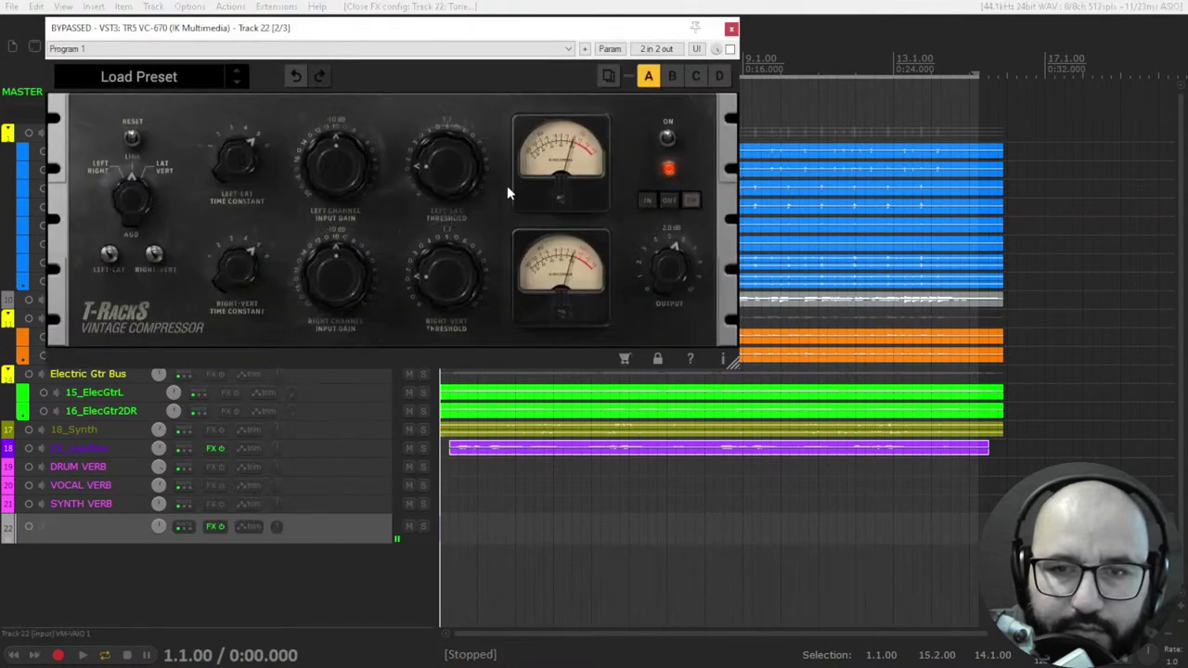
{"action": "right_click", "coordinate": [208, 528]}
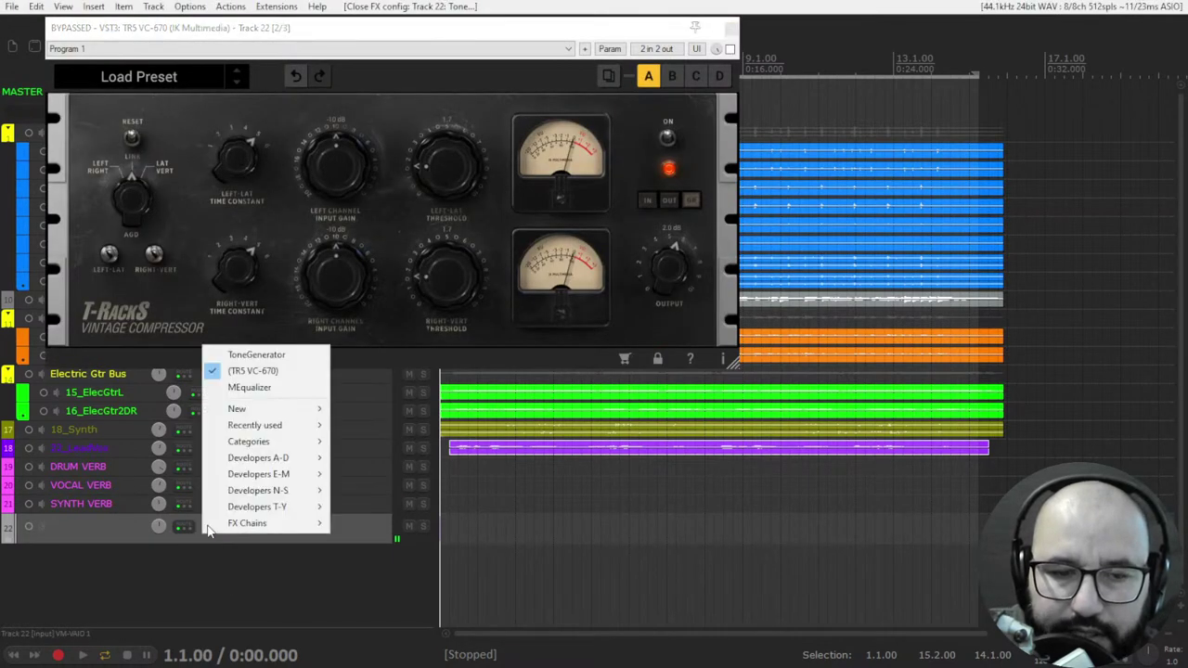
On track 22, switch the VC-670 on, bypass the MEqualizer, and close both plugin windows
{"action": "left_click", "coordinate": [257, 387]}
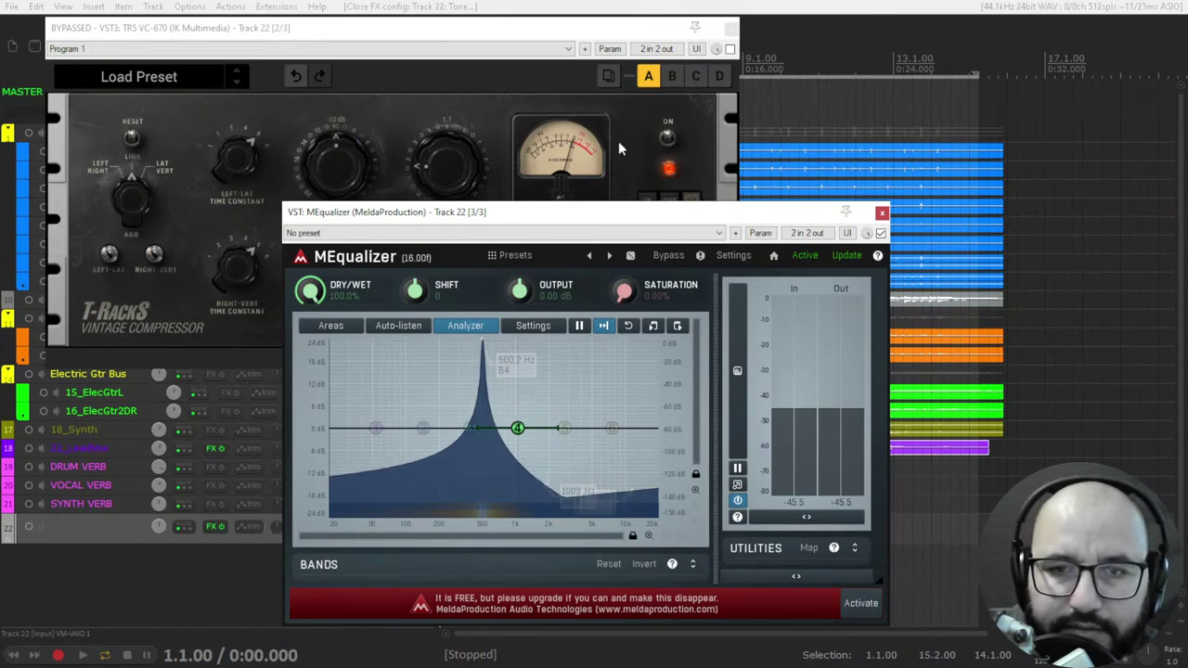
{"action": "left_click", "coordinate": [730, 49]}
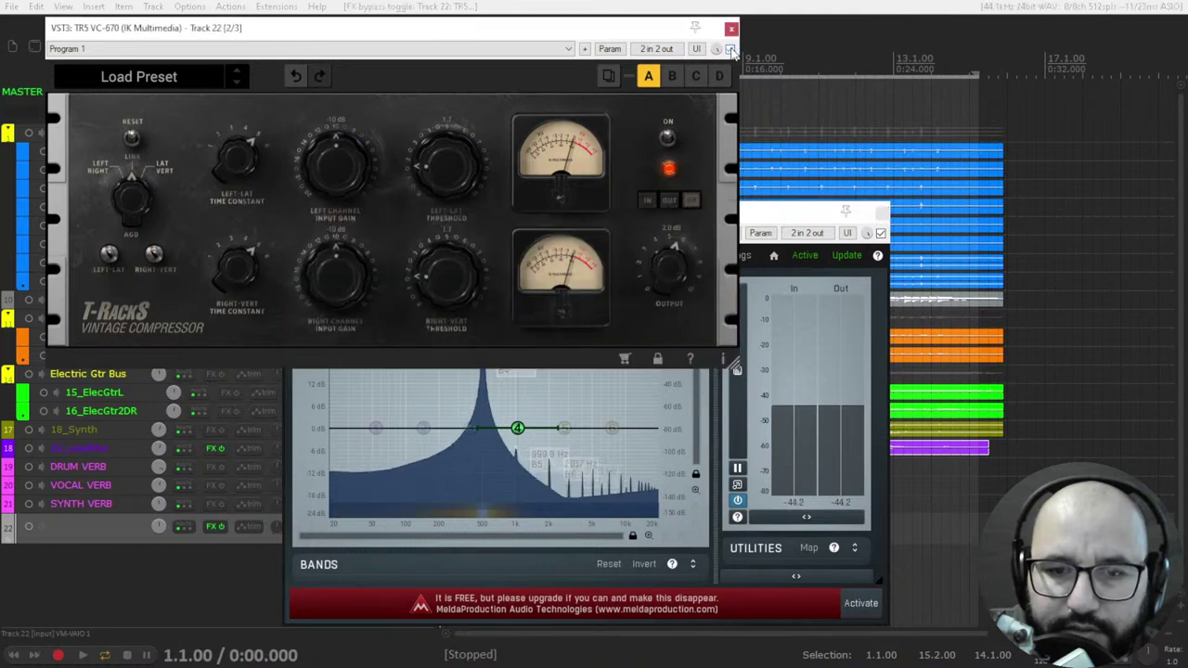
{"action": "left_click", "coordinate": [462, 394]}
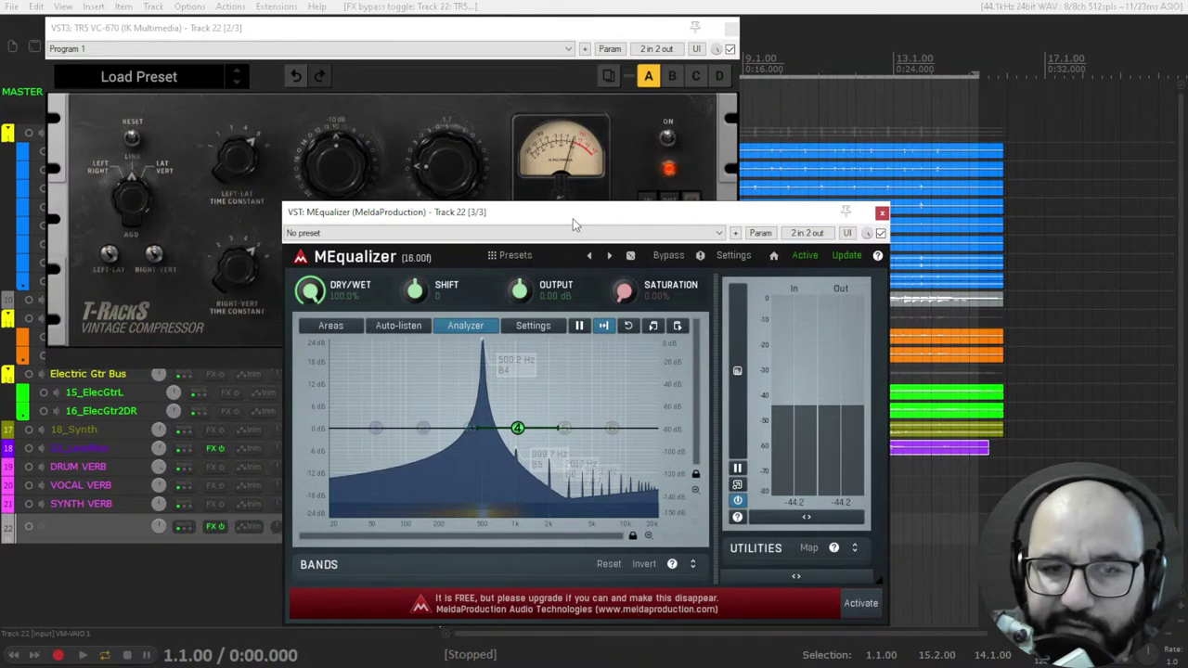
{"action": "left_click", "coordinate": [880, 233]}
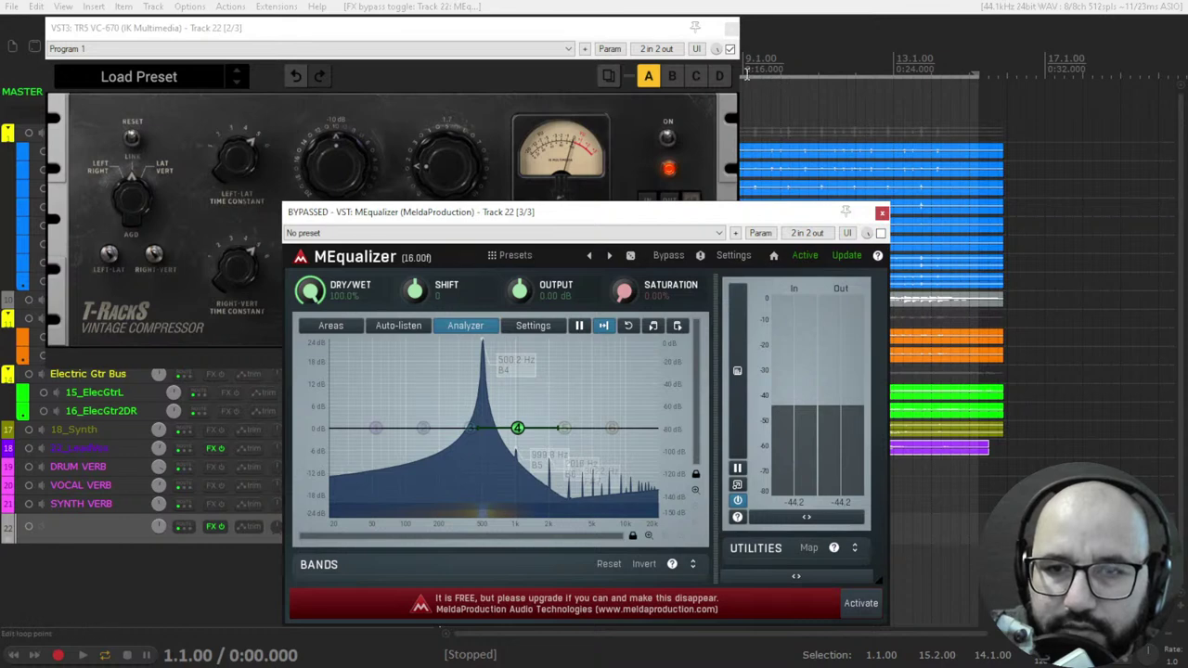
{"action": "left_click", "coordinate": [733, 53]}
{"action": "left_click", "coordinate": [730, 27]}
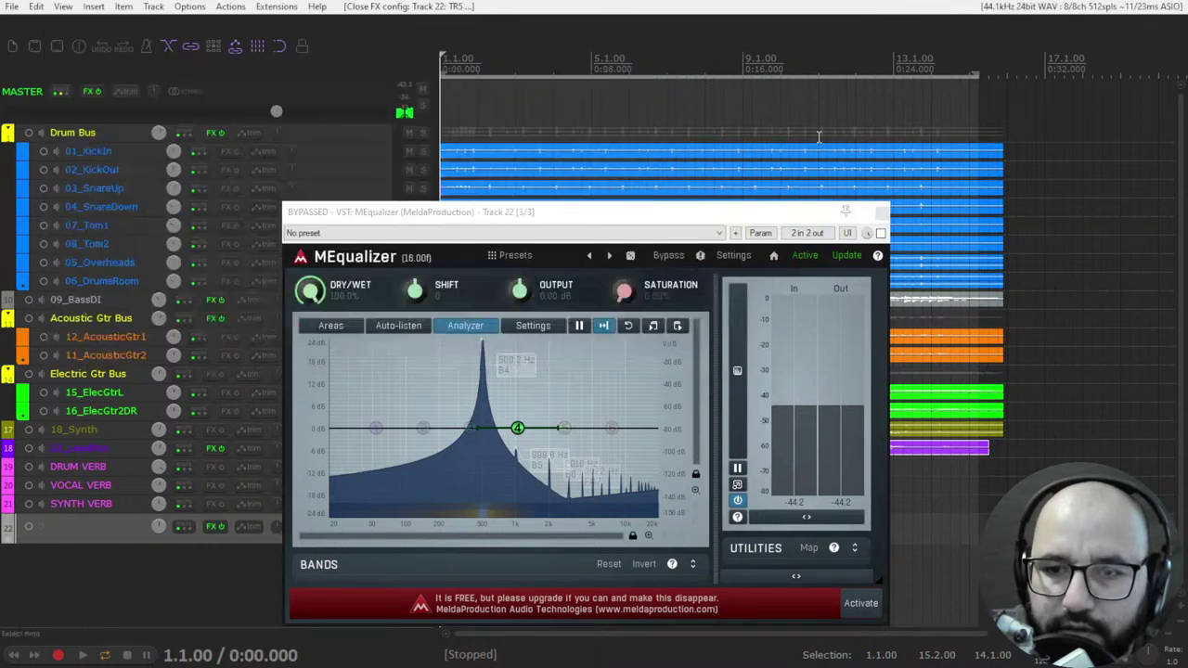
{"action": "left_click", "coordinate": [882, 213]}
Bypass track 22's ToneGenerator and close its window
{"action": "right_click", "coordinate": [212, 530]}
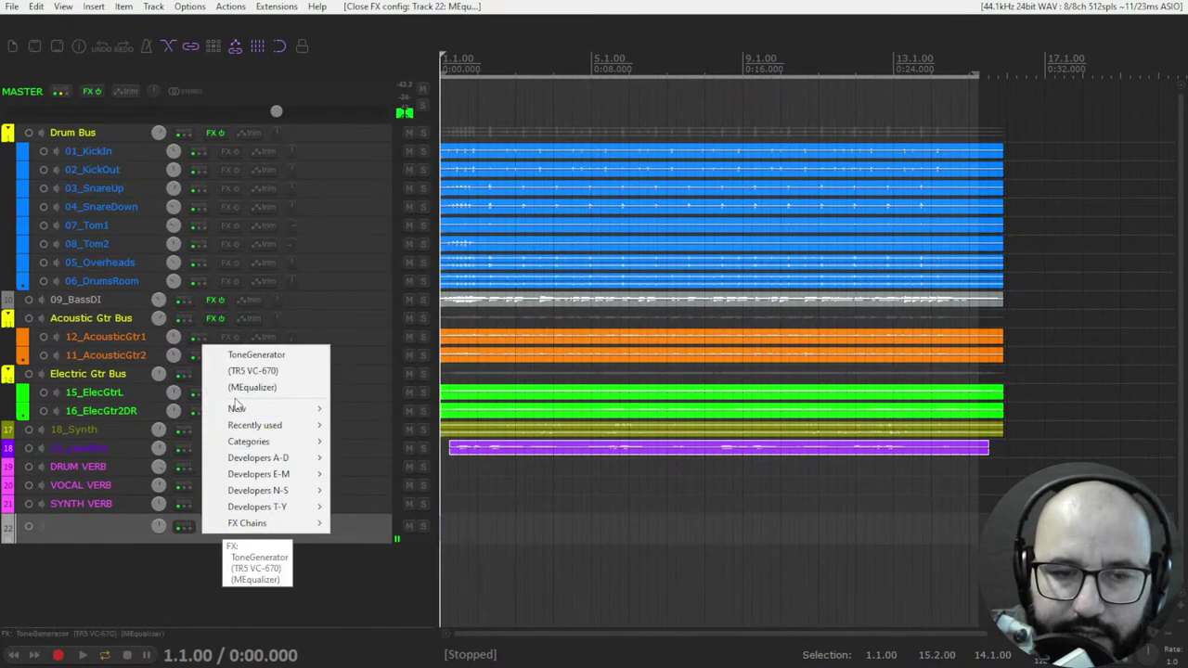
{"action": "left_click", "coordinate": [260, 351]}
{"action": "left_click", "coordinate": [546, 77]}
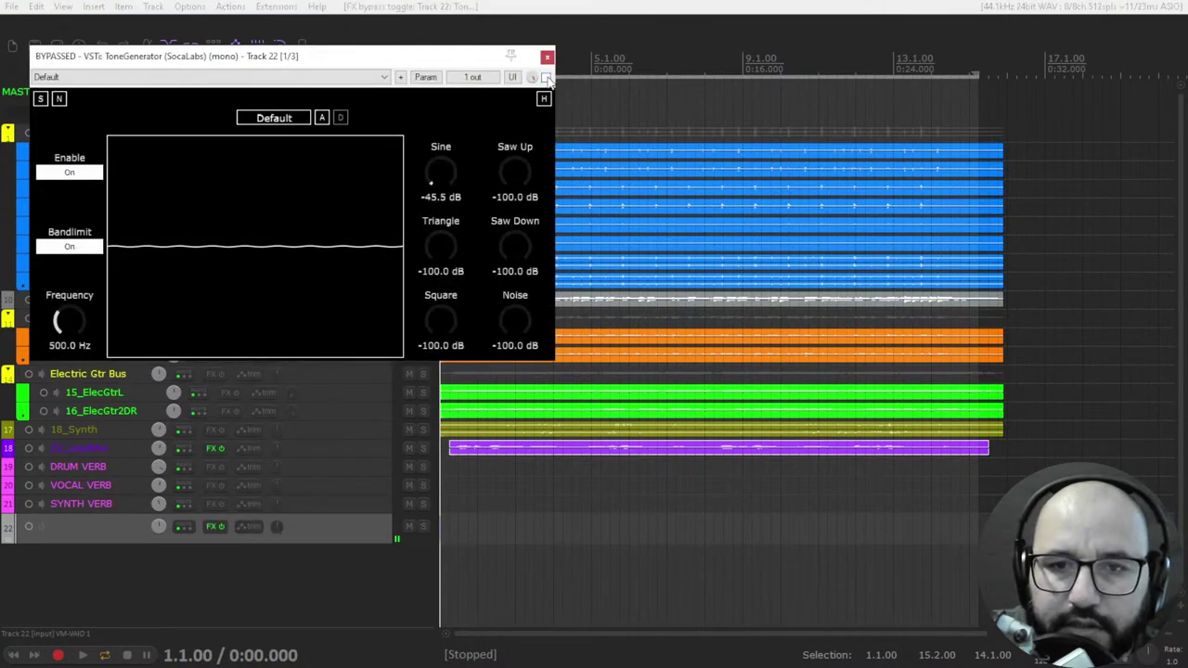
{"action": "left_click", "coordinate": [547, 57]}
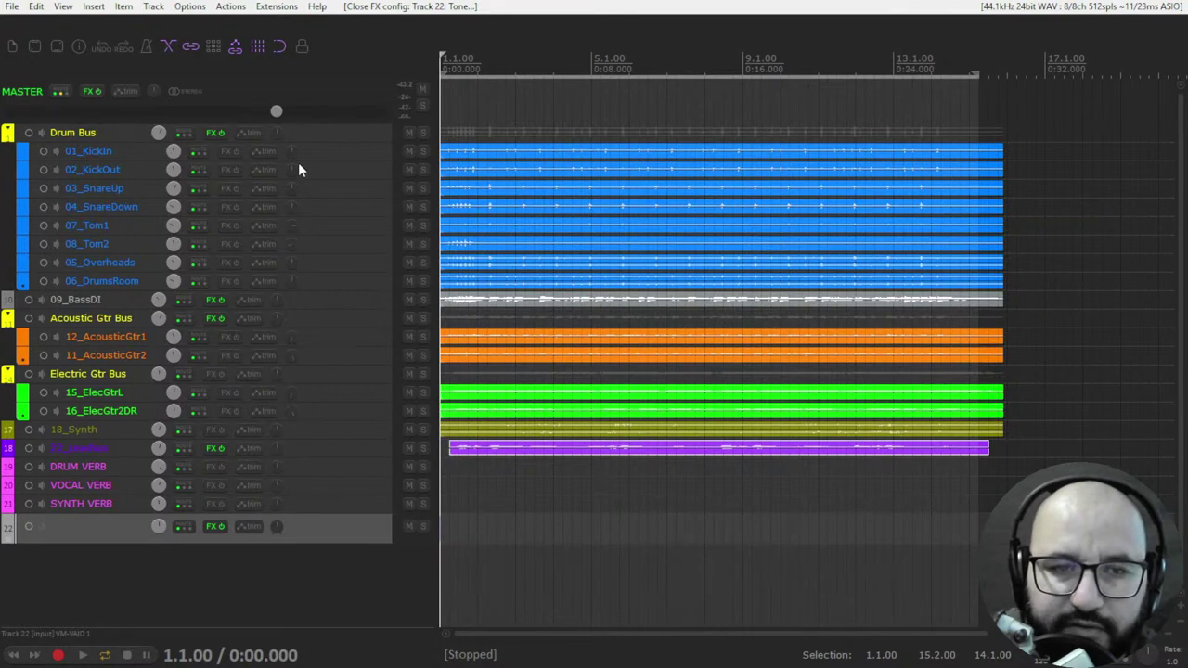
Open the Drum Bus VC-670 compressor and start playback
{"action": "right_click", "coordinate": [212, 132]}
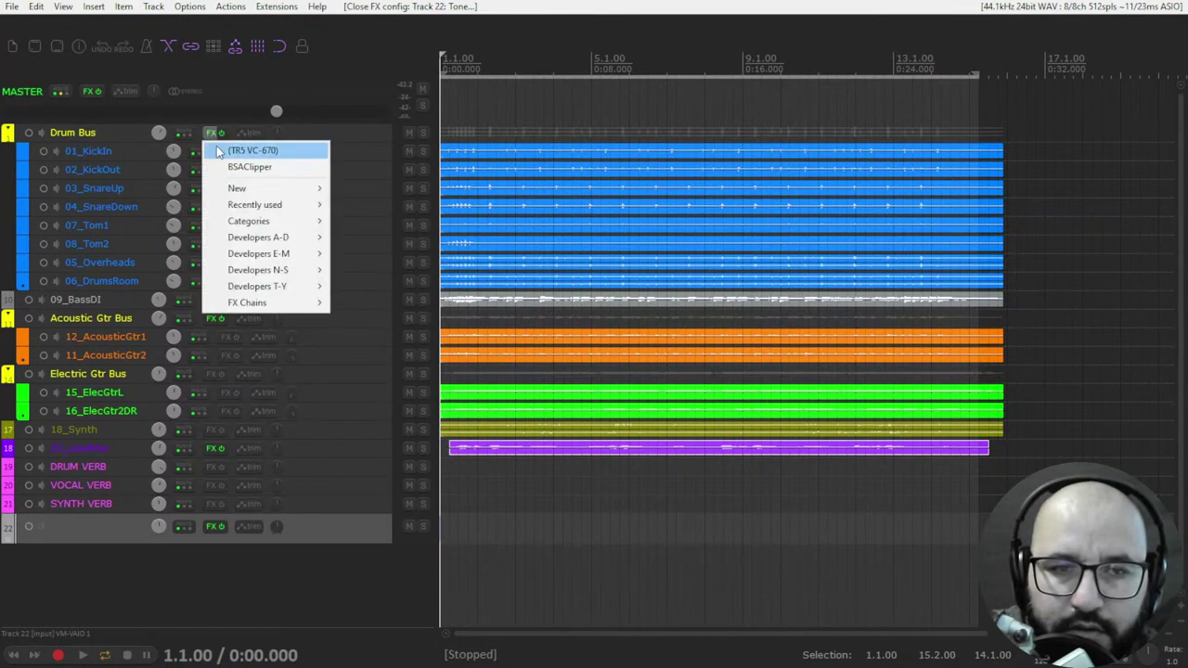
{"action": "left_click", "coordinate": [219, 153]}
{"action": "key", "text": "space"}
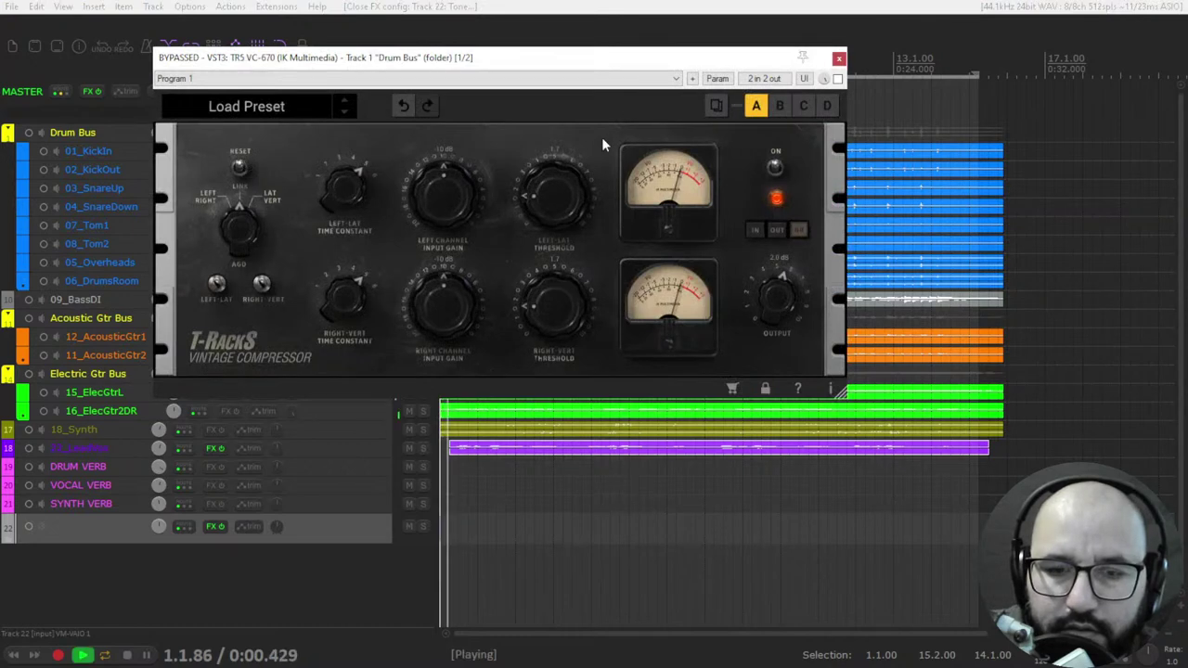
{"action": "left_click", "coordinate": [839, 60]}
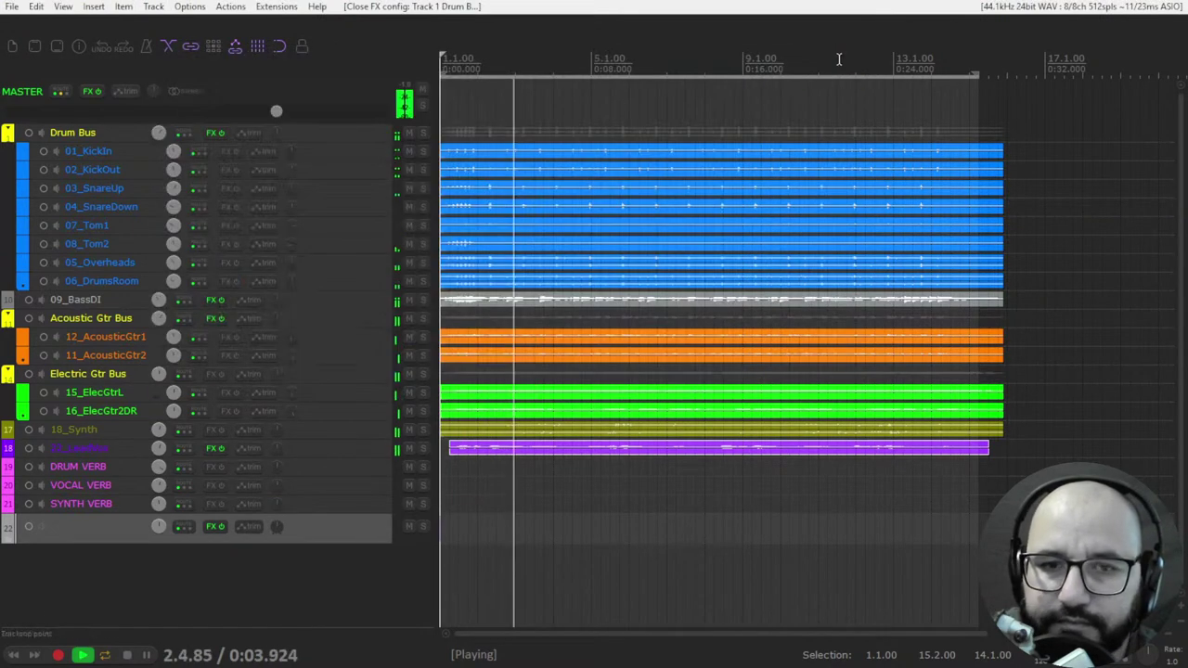
Solo the Drum Bus and switch its VC-670 compressor on
{"action": "left_click", "coordinate": [423, 133]}
{"action": "right_click", "coordinate": [211, 133]}
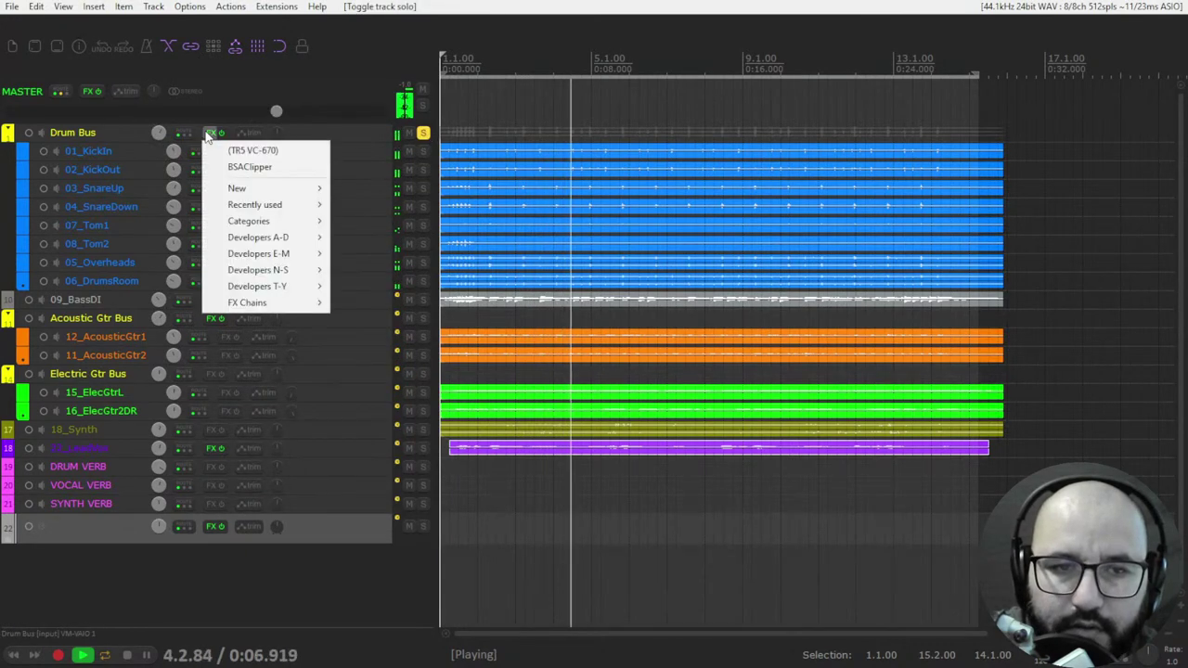
{"action": "left_click", "coordinate": [226, 152]}
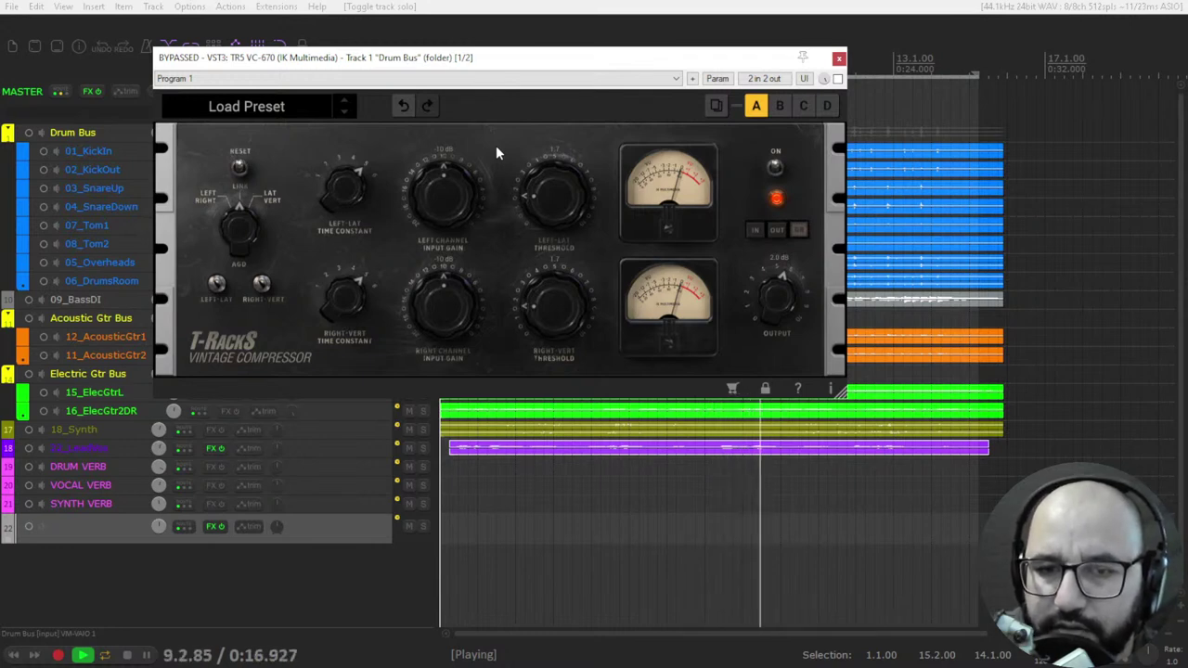
{"action": "left_click", "coordinate": [837, 78]}
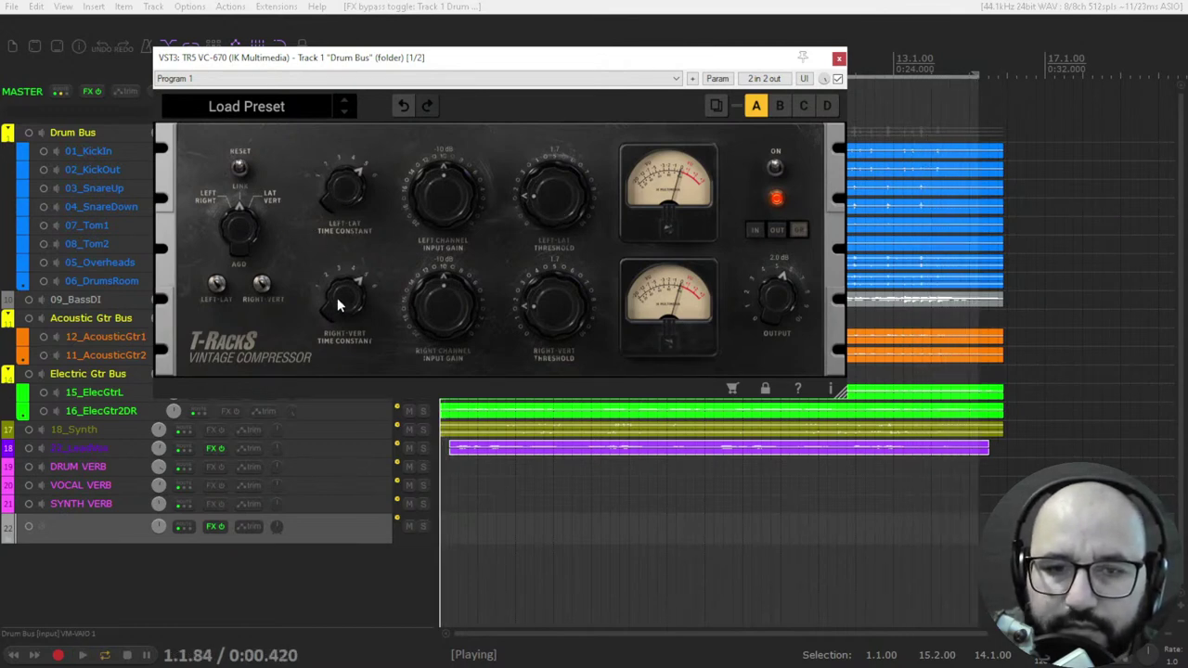
Adjust the linked time constant and raise the threshold from 1.7 to 10.0
{"action": "key", "text": "space"}
{"action": "left_click_drag", "start_coordinate": [346, 206], "coordinate": [338, 355]}
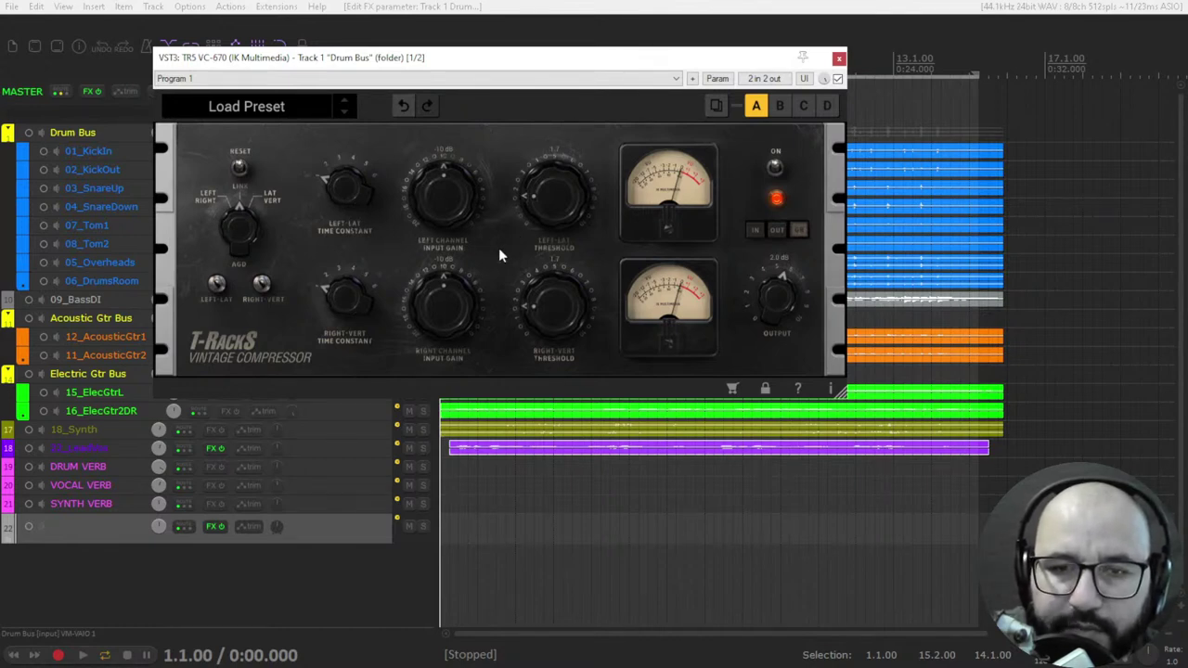
{"action": "key", "text": "space"}
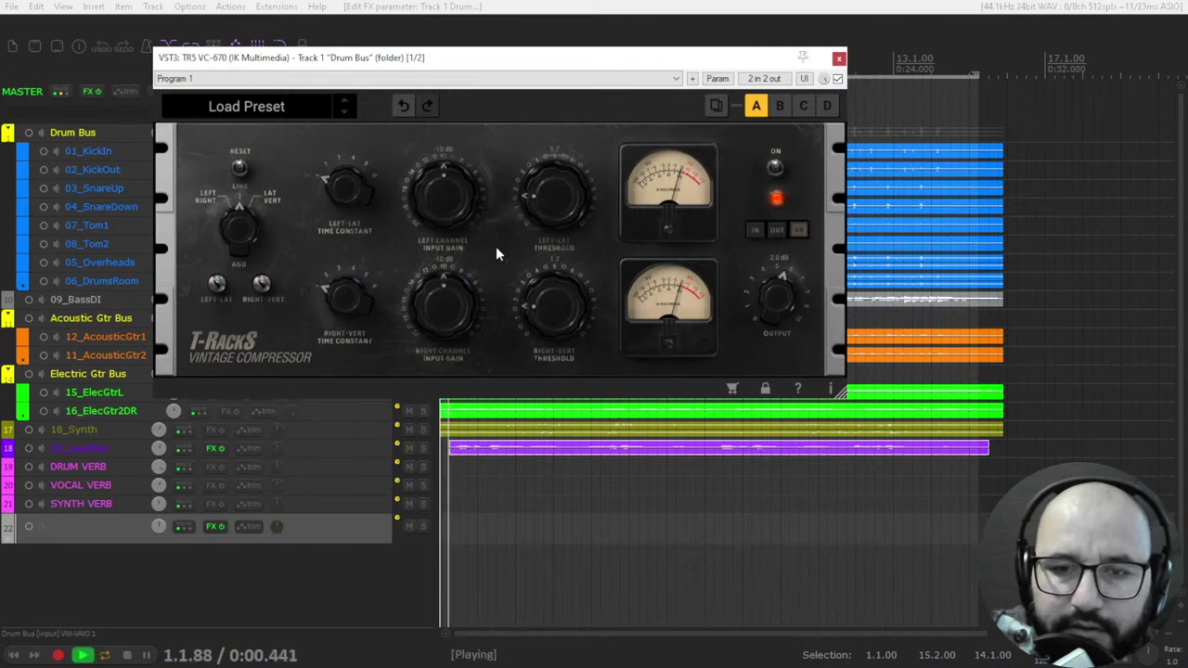
{"action": "mouse_move", "coordinate": [545, 208]}
{"action": "left_mouse_down"}
{"action": "mouse_move", "coordinate": [561, 25]}
{"action": "mouse_move", "coordinate": [542, 221]}
{"action": "left_mouse_up"}
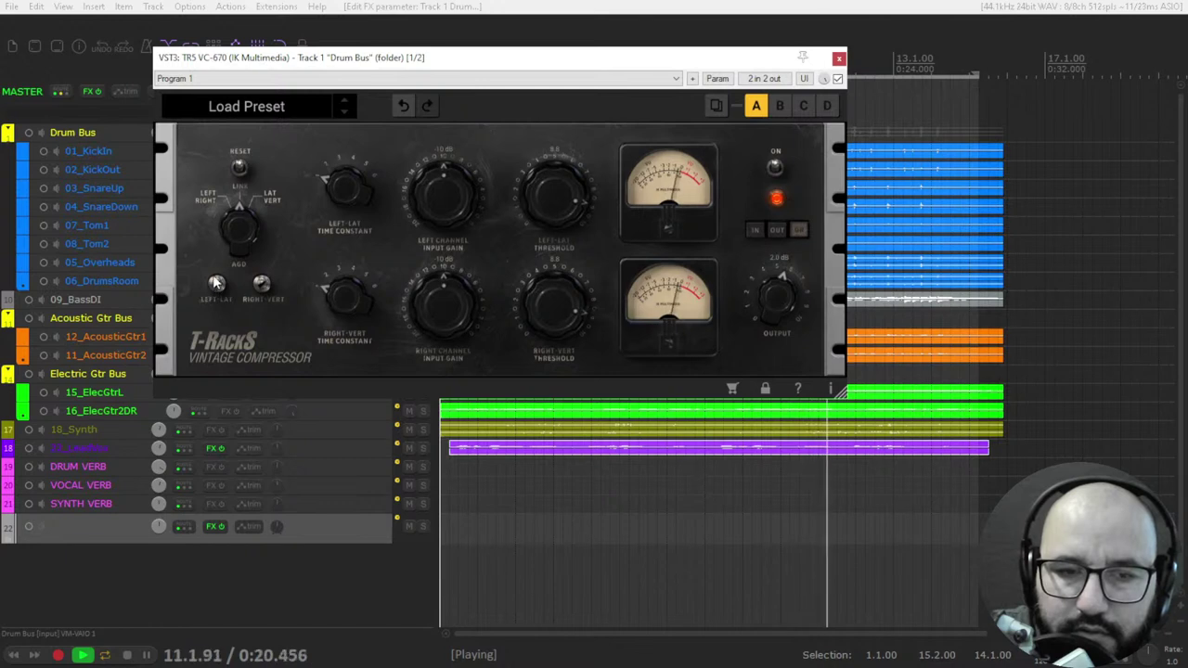
{"action": "left_click_drag", "start_coordinate": [592, 188], "coordinate": [568, 159]}
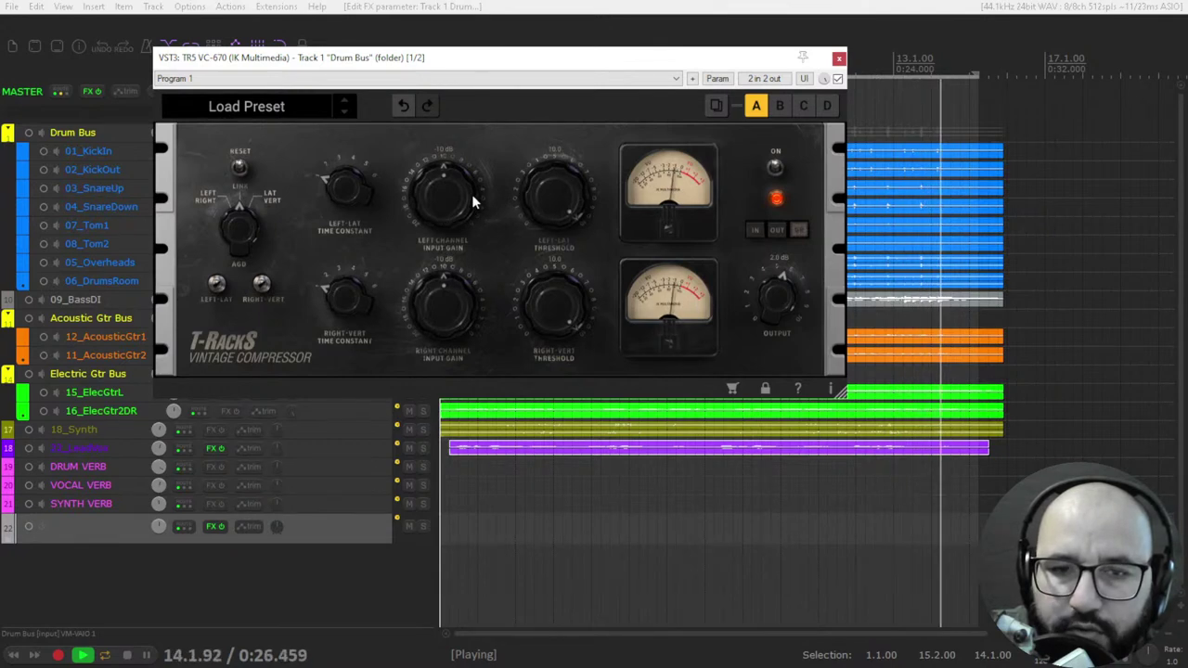
Raise both left and right input gains, the left to about 0 dB, then resume playback
{"action": "key", "text": "space"}
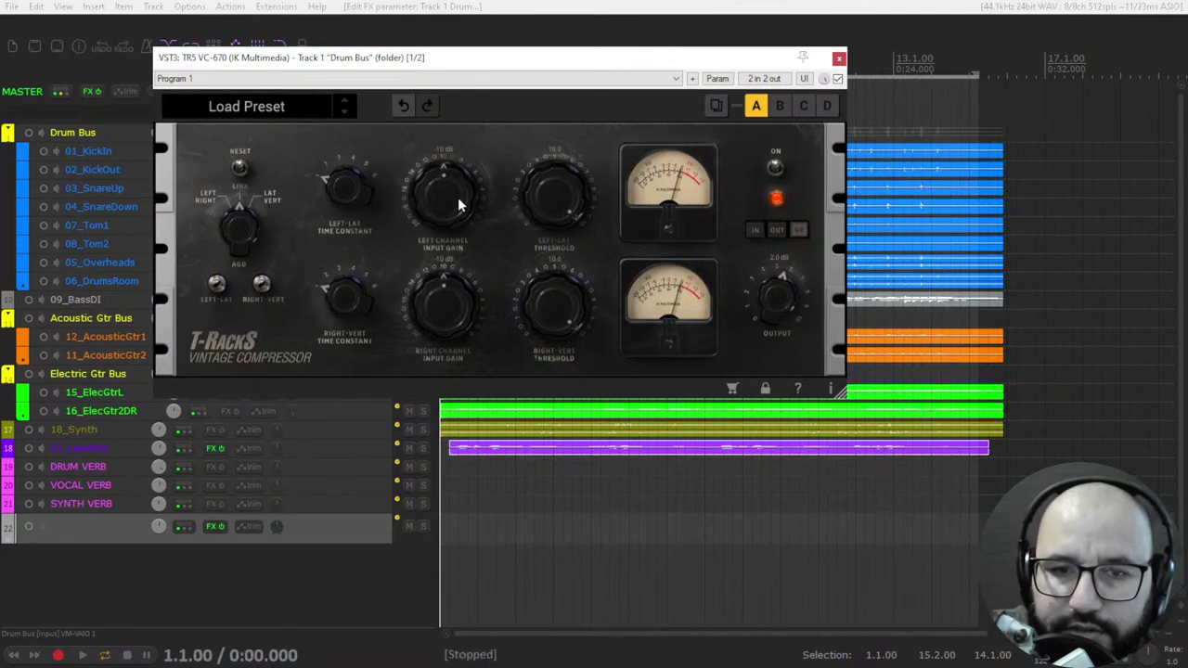
{"action": "left_click_drag", "start_coordinate": [458, 197], "coordinate": [466, 177]}
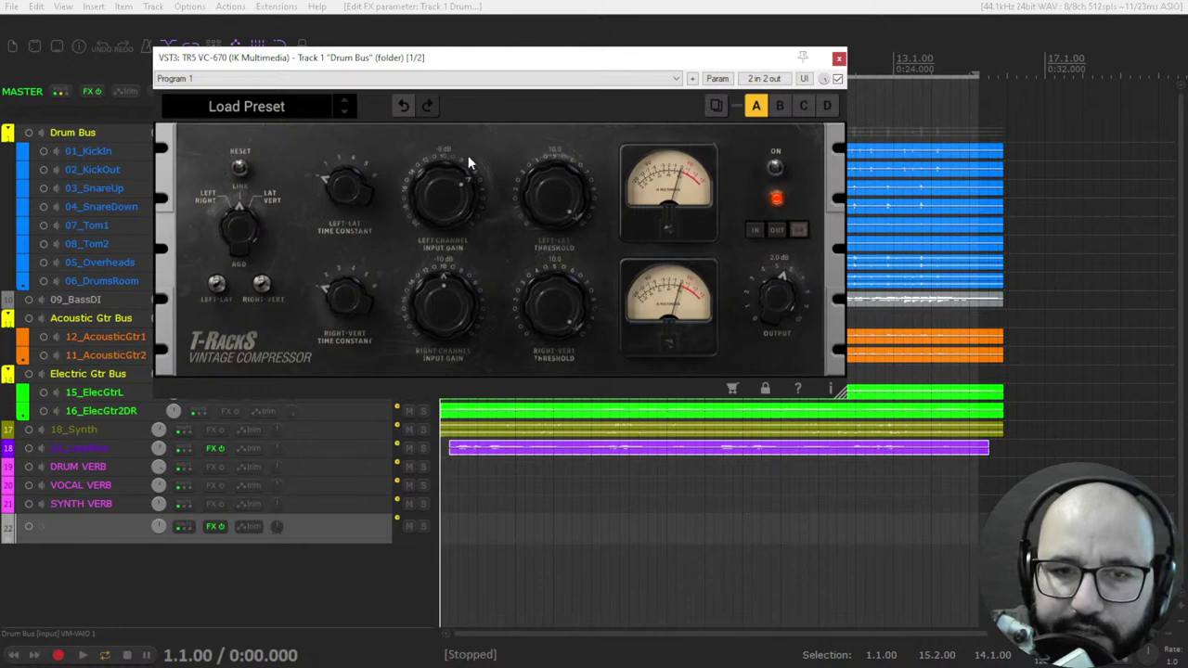
{"action": "left_click_drag", "start_coordinate": [457, 304], "coordinate": [463, 263]}
{"action": "key", "text": "space"}
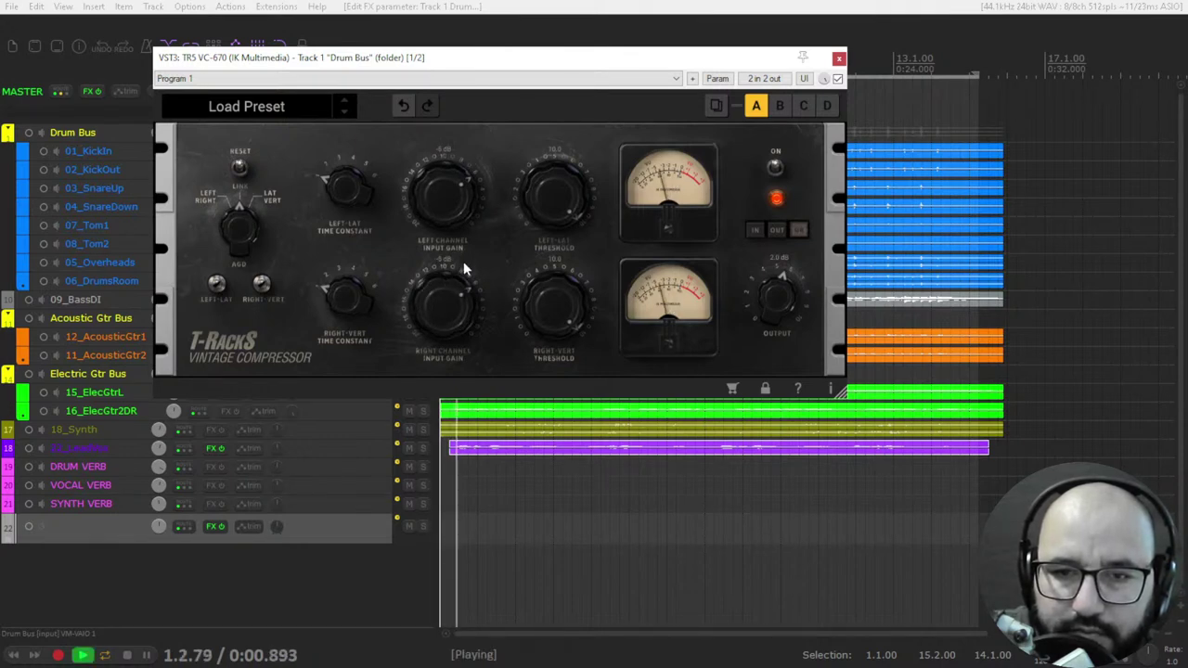
Compare the drum bus VC-670 against bypass while stopping and replaying the drums
{"action": "left_click", "coordinate": [838, 79]}
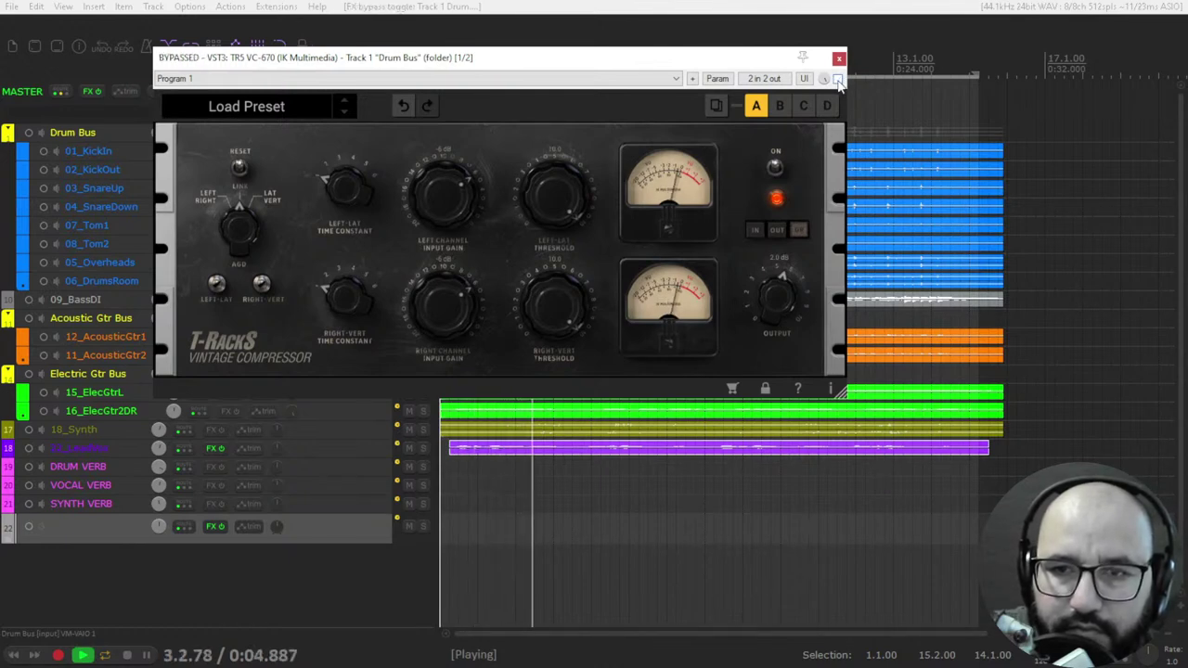
{"action": "left_click", "coordinate": [838, 79]}
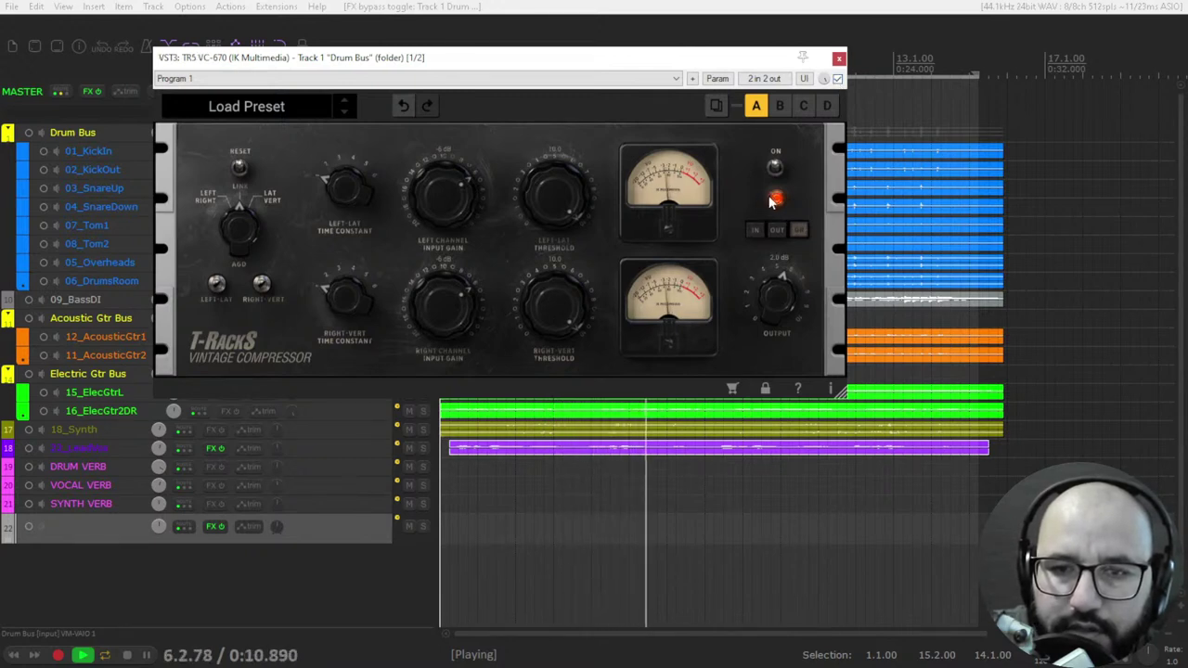
{"action": "key", "text": "space"}
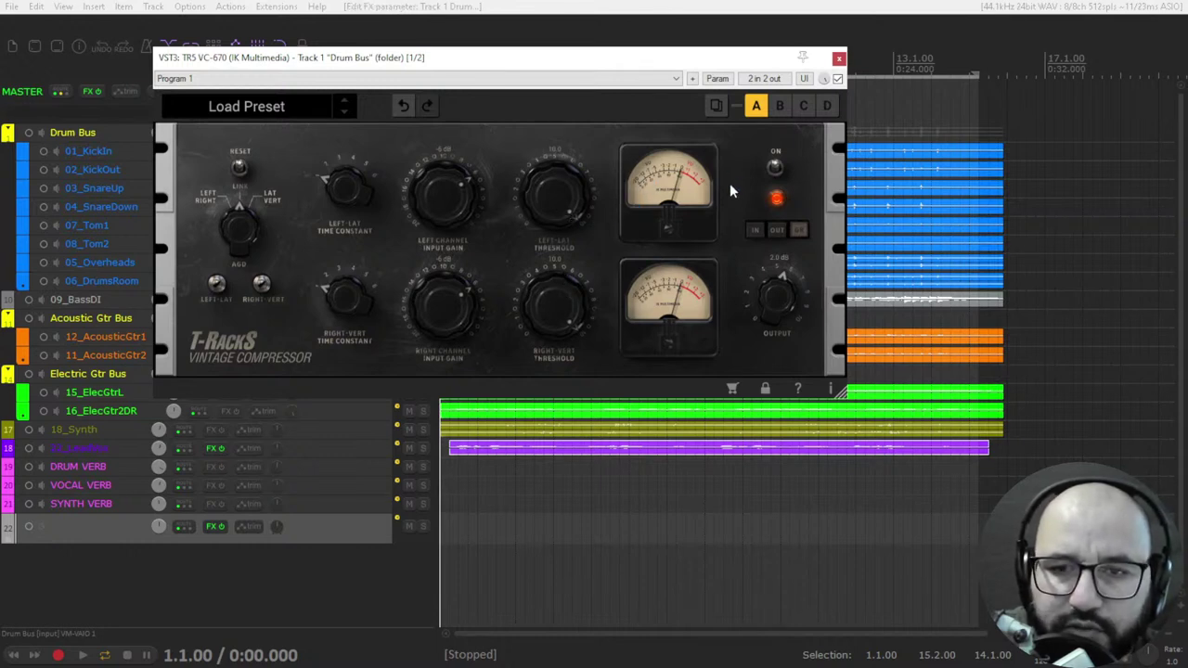
{"action": "key", "text": "space"}
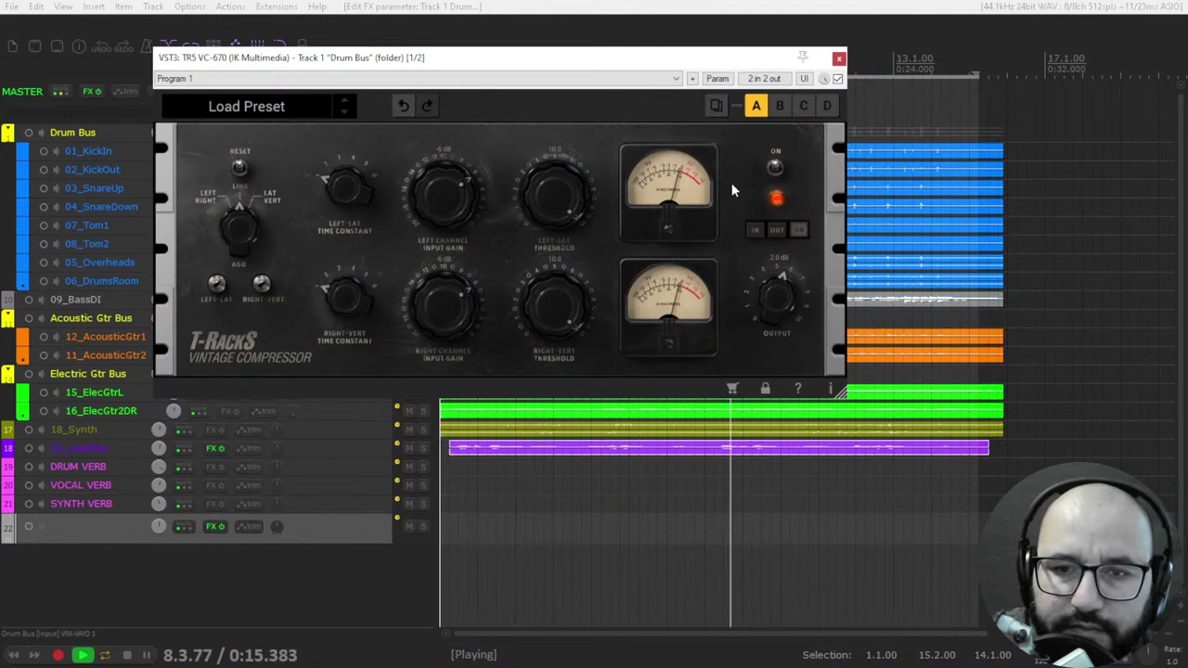
{"action": "key", "text": "space"}
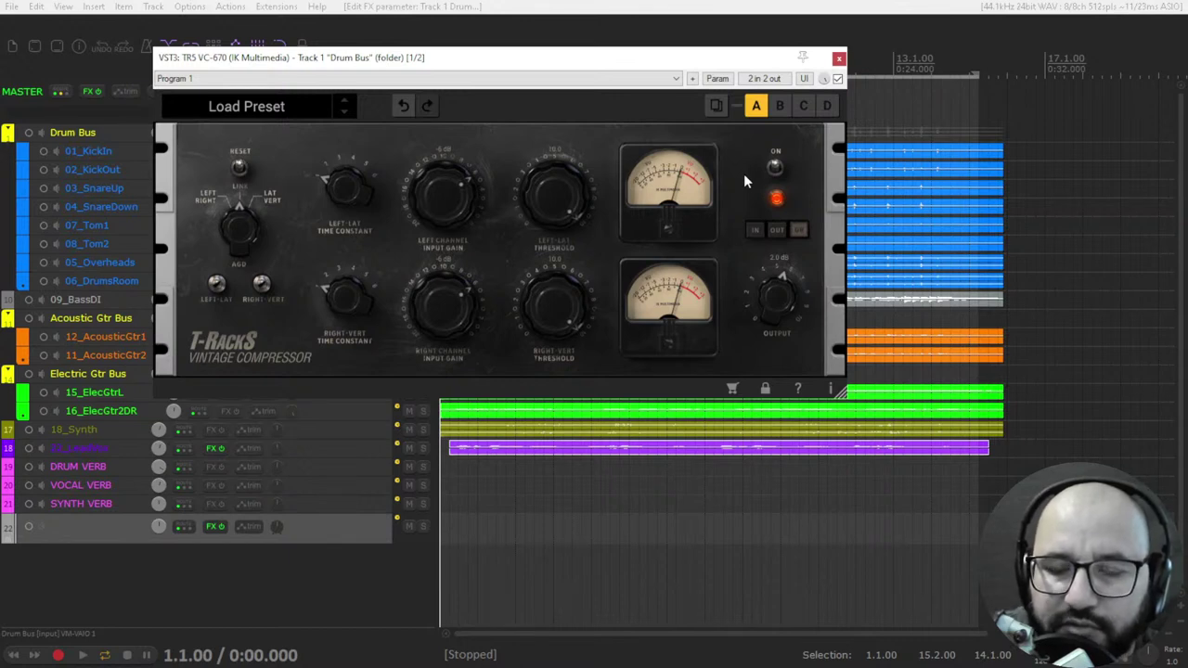
{"action": "key", "text": "space"}
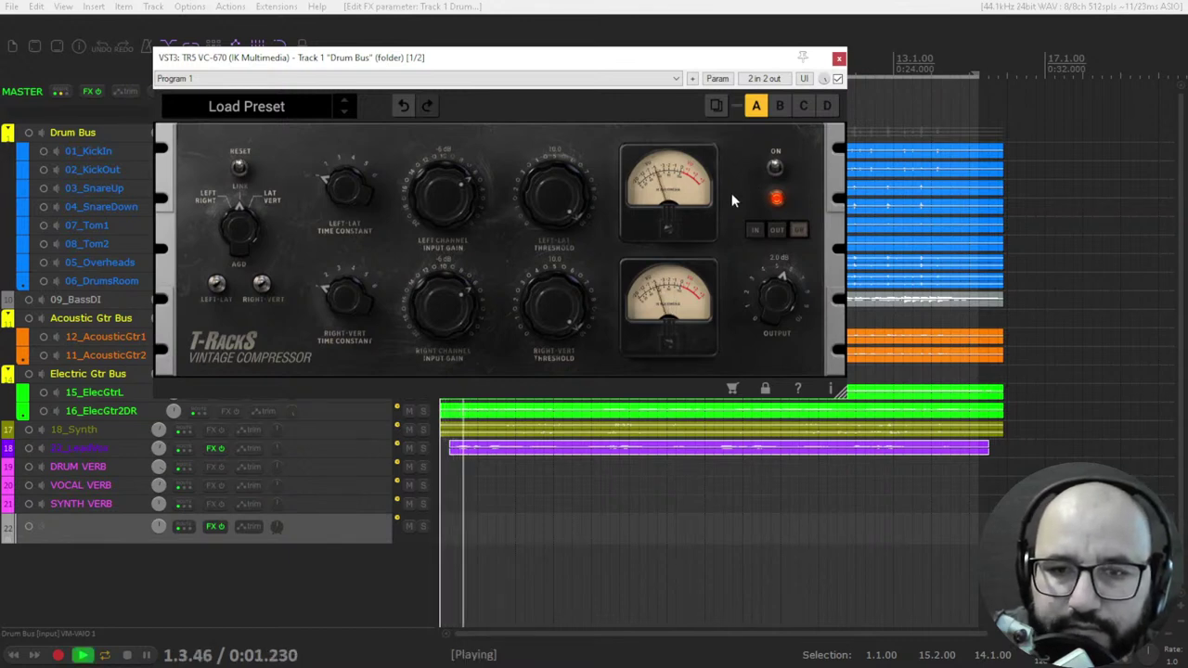
Raise the drum bus compressor output to 2.4 dB, then 2.9 dB, checking against bypass, then stop and close it
{"action": "left_click", "coordinate": [837, 79]}
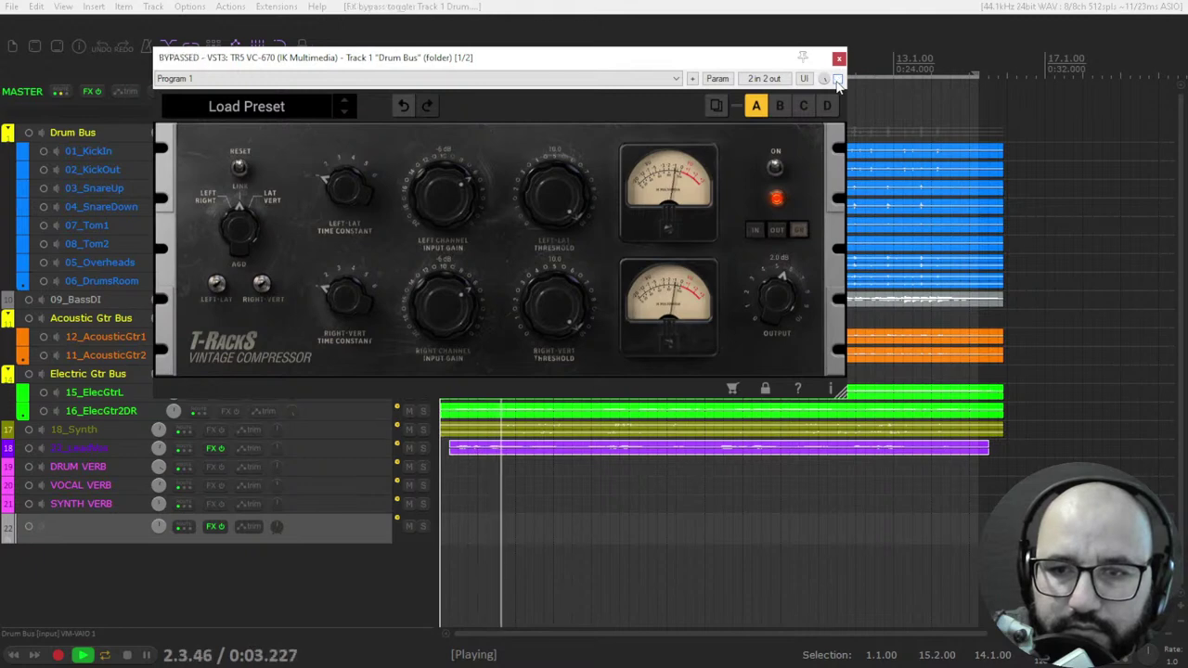
{"action": "left_click", "coordinate": [838, 79]}
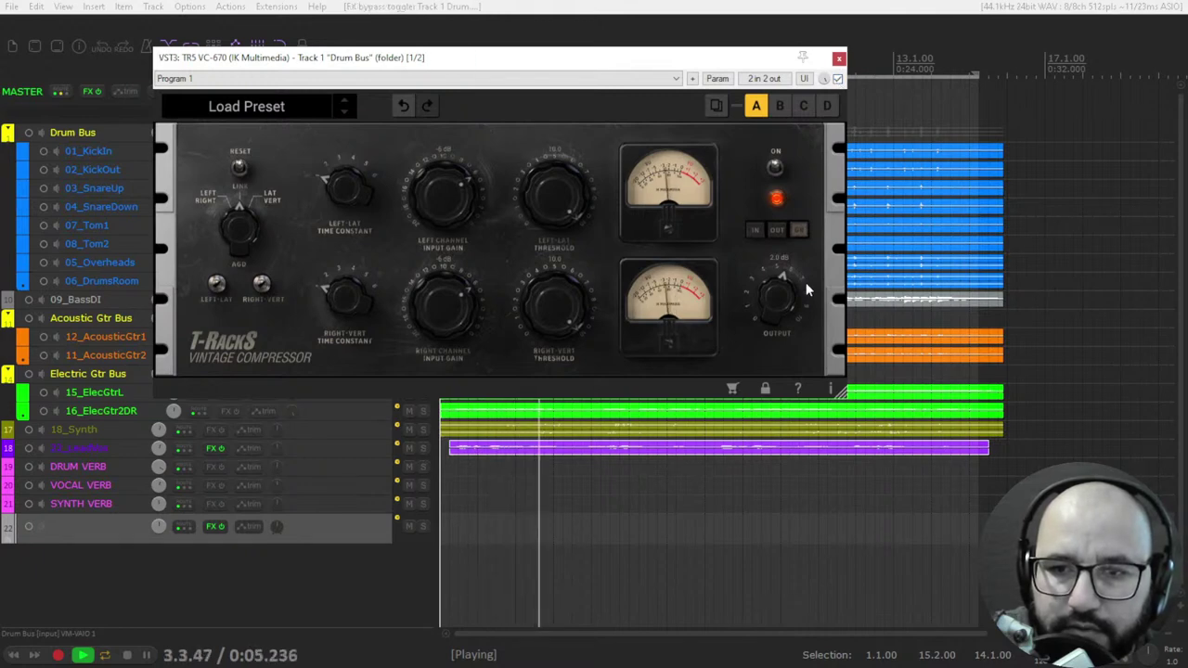
{"action": "left_click_drag", "start_coordinate": [776, 294], "coordinate": [776, 289]}
{"action": "left_click", "coordinate": [837, 79]}
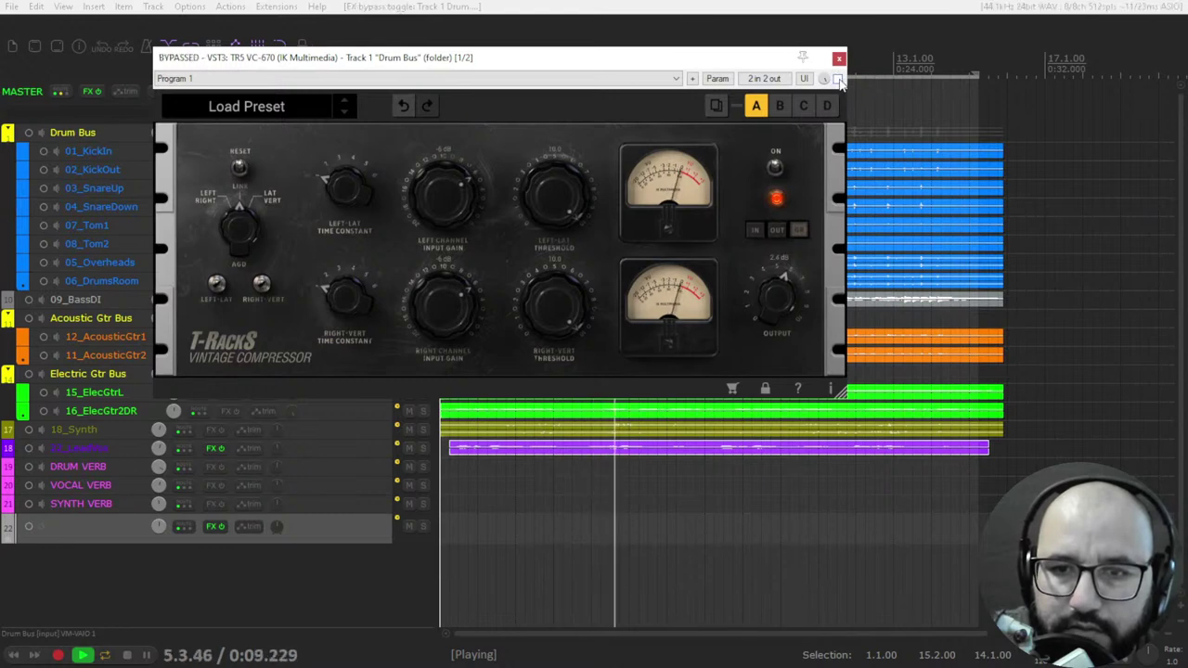
{"action": "left_click", "coordinate": [837, 78]}
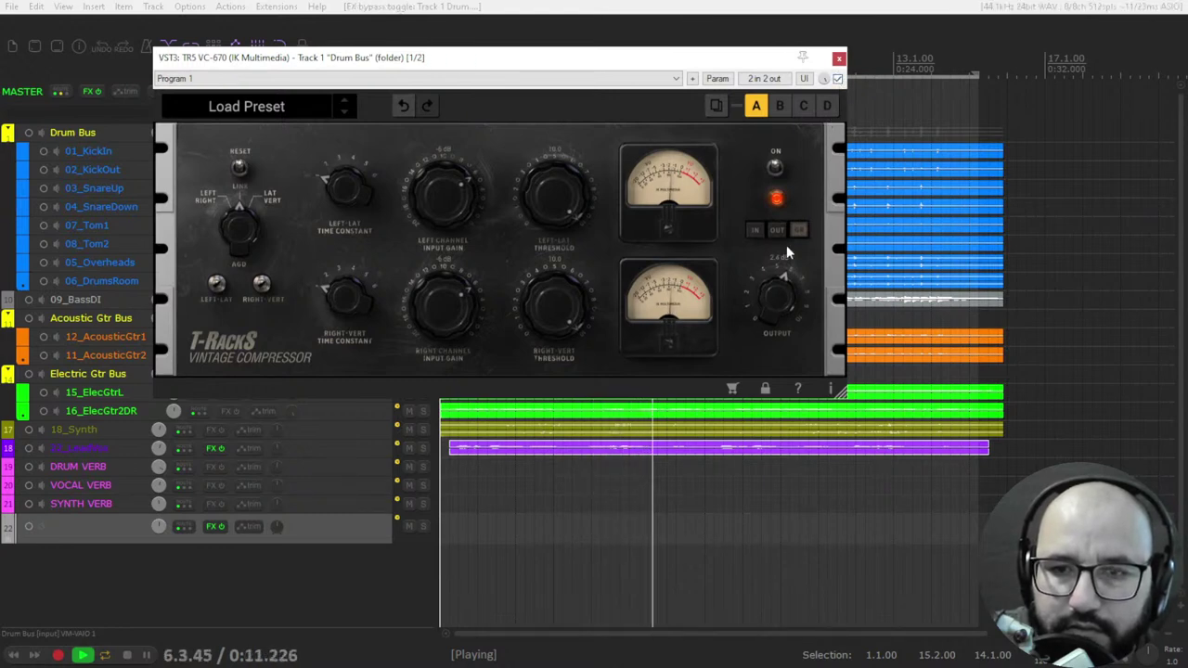
{"action": "left_click_drag", "start_coordinate": [771, 297], "coordinate": [782, 269]}
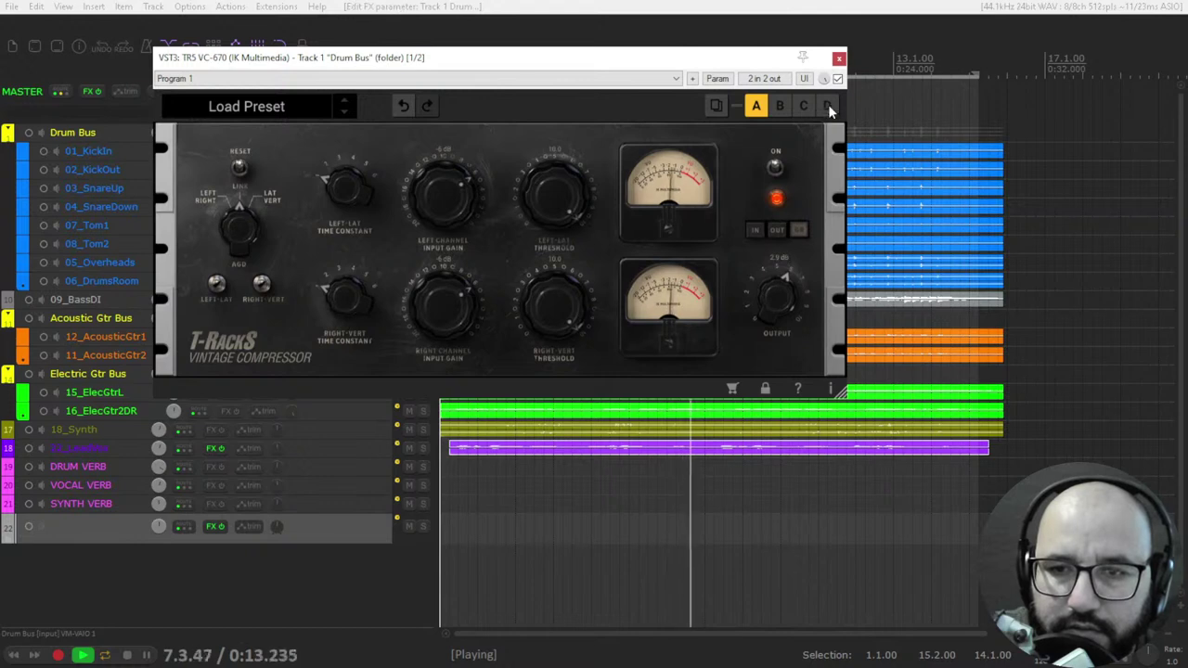
{"action": "left_click", "coordinate": [837, 79]}
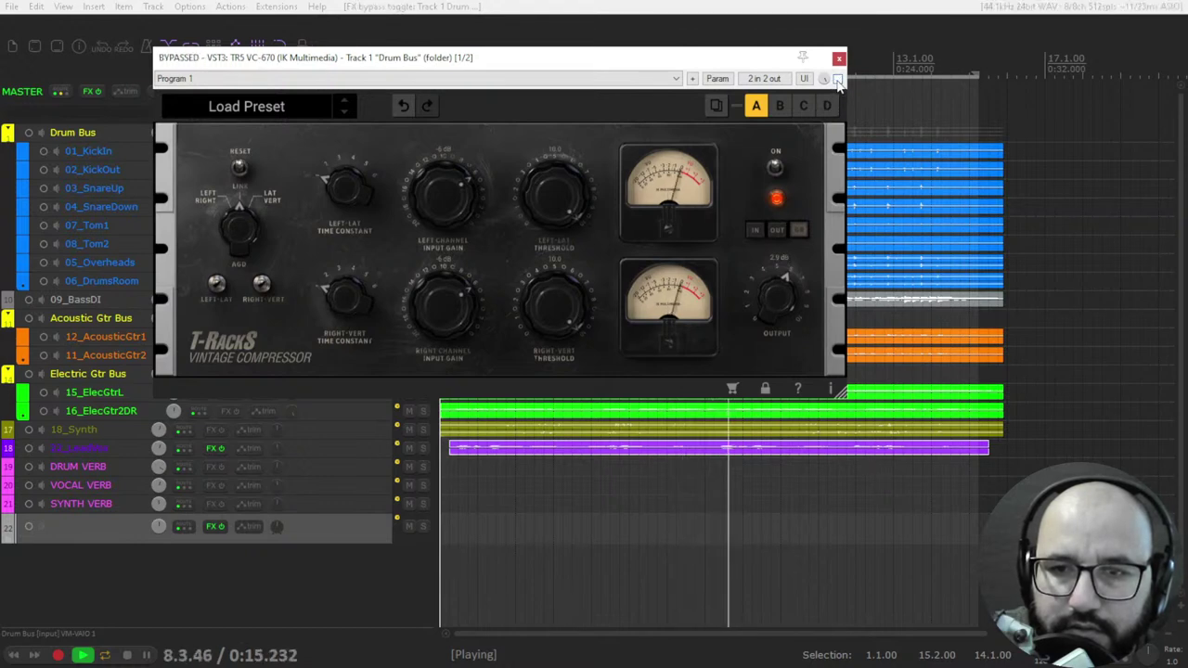
{"action": "left_click", "coordinate": [837, 79]}
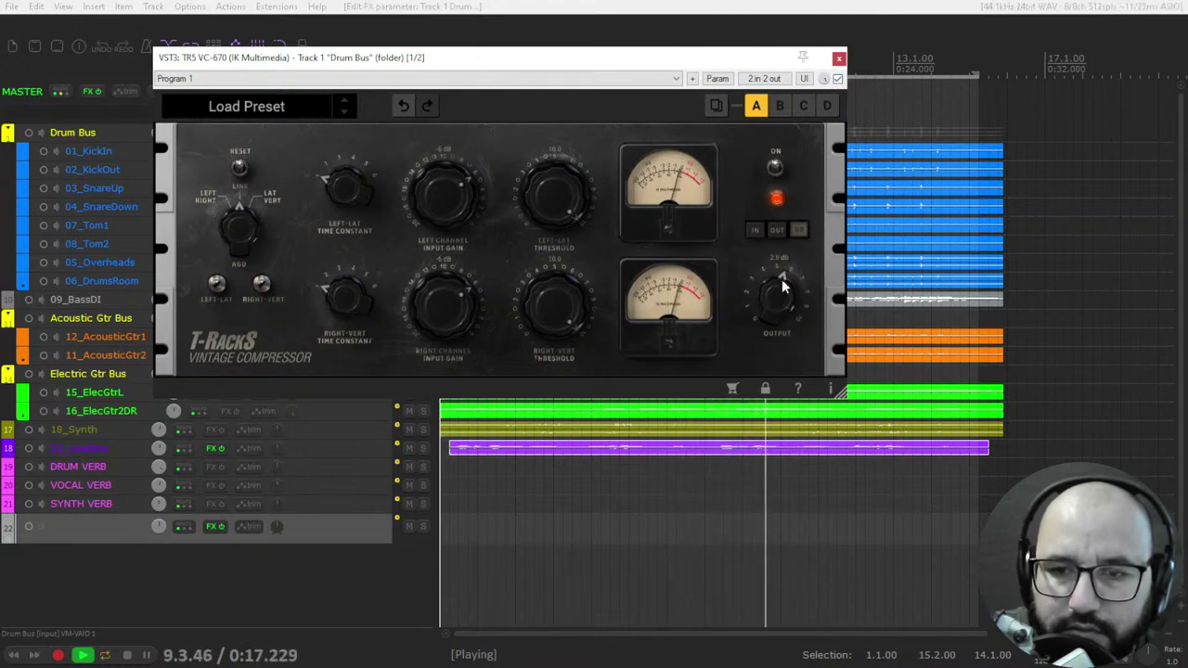
{"action": "key", "text": "space"}
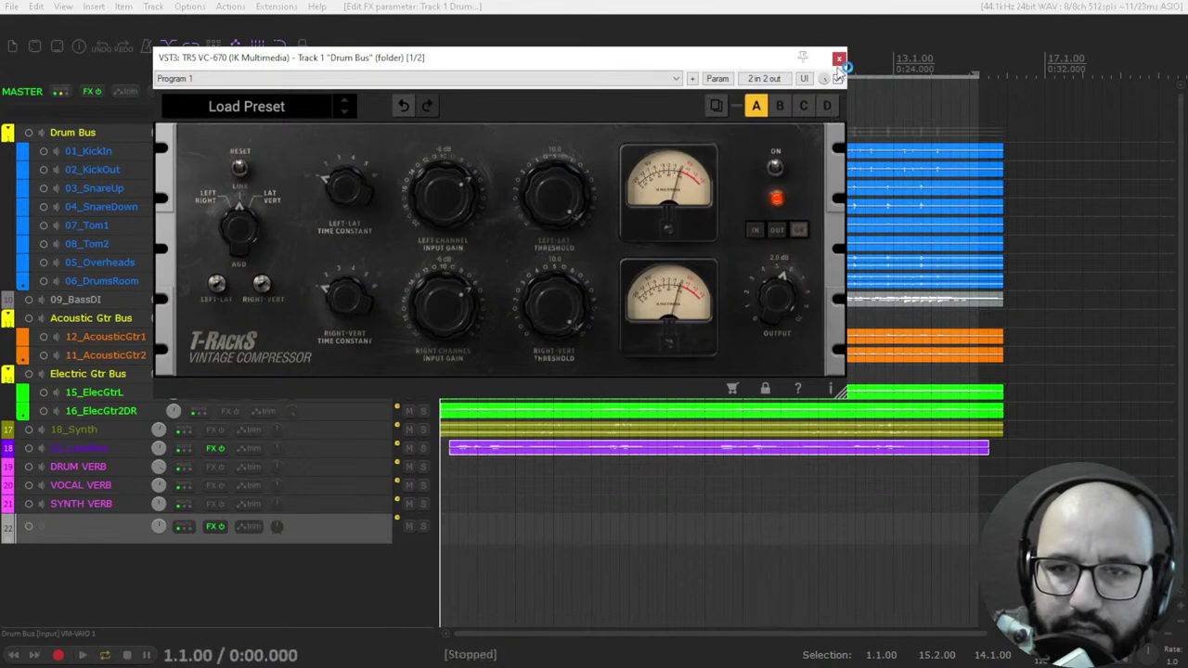
{"action": "left_click", "coordinate": [839, 58]}
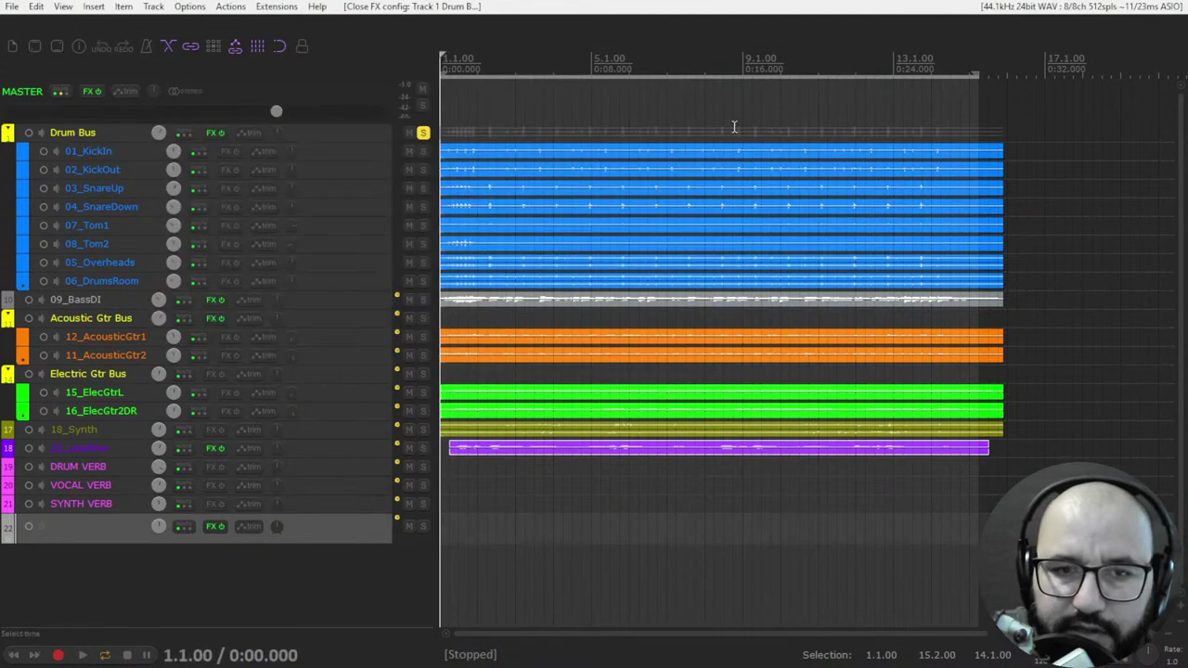
Unsolo the Drum Bus, solo 09_BassDI and add a TR5 VC-670 to it
{"action": "left_click", "coordinate": [423, 135]}
{"action": "left_click", "coordinate": [423, 299]}
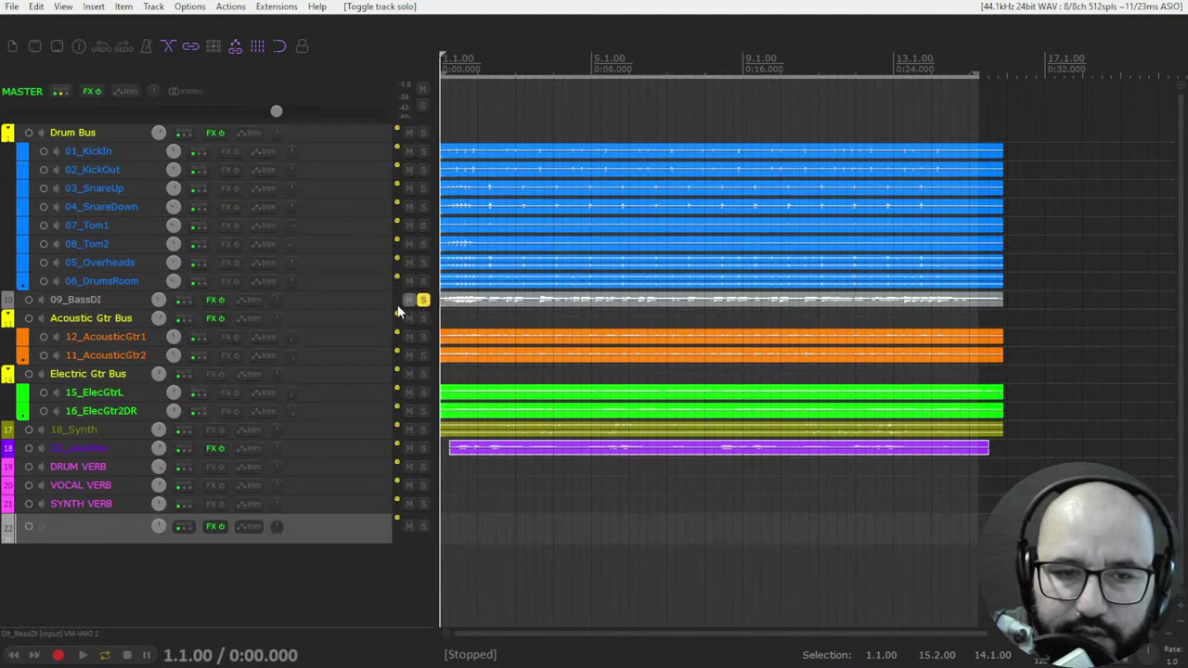
{"action": "right_click", "coordinate": [212, 302]}
{"action": "left_click", "coordinate": [222, 318]}
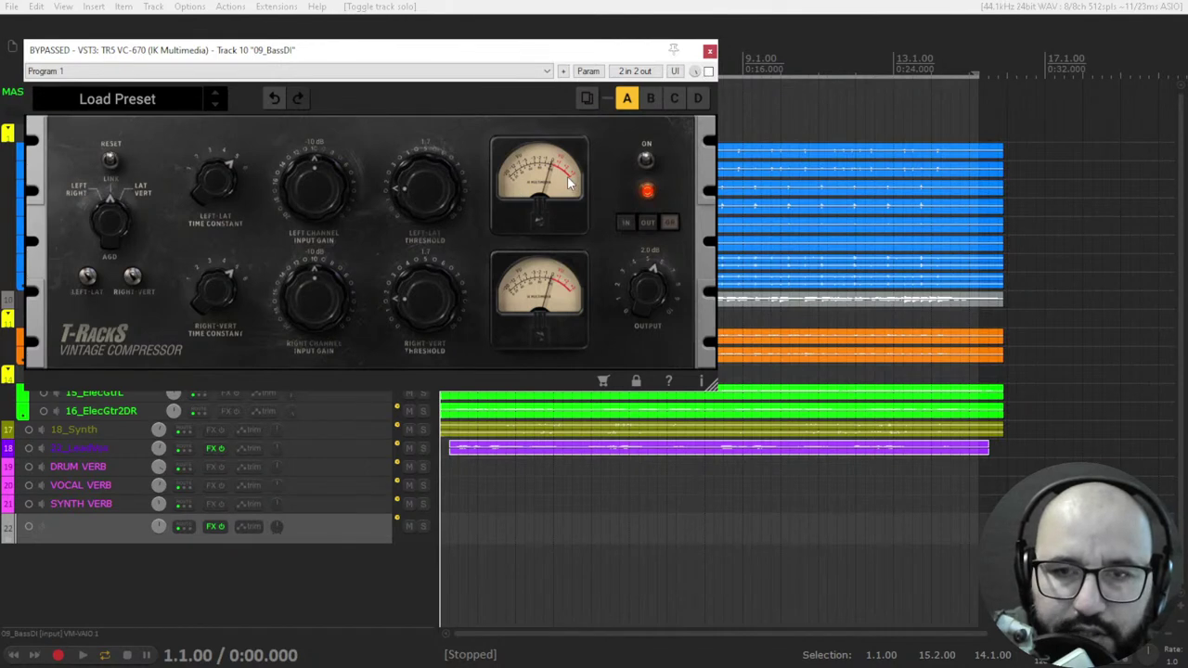
Switch the bass compressor on, lower the time constant to about 4 and raise both thresholds during playback
{"action": "key", "text": "space"}
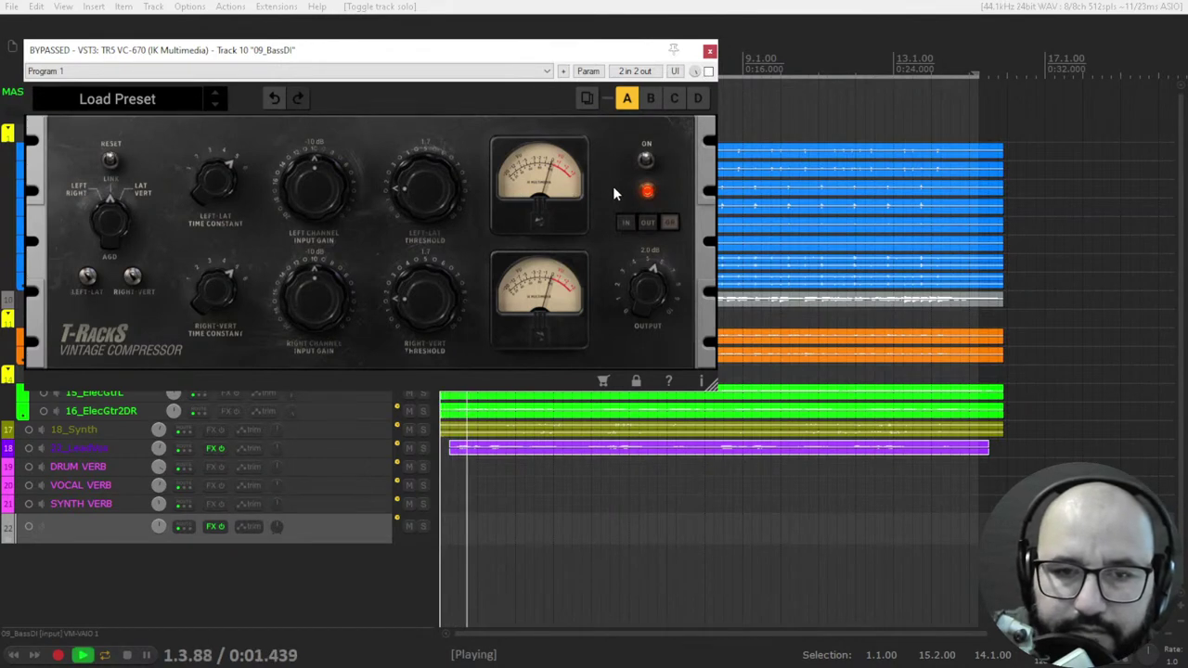
{"action": "left_click", "coordinate": [708, 71]}
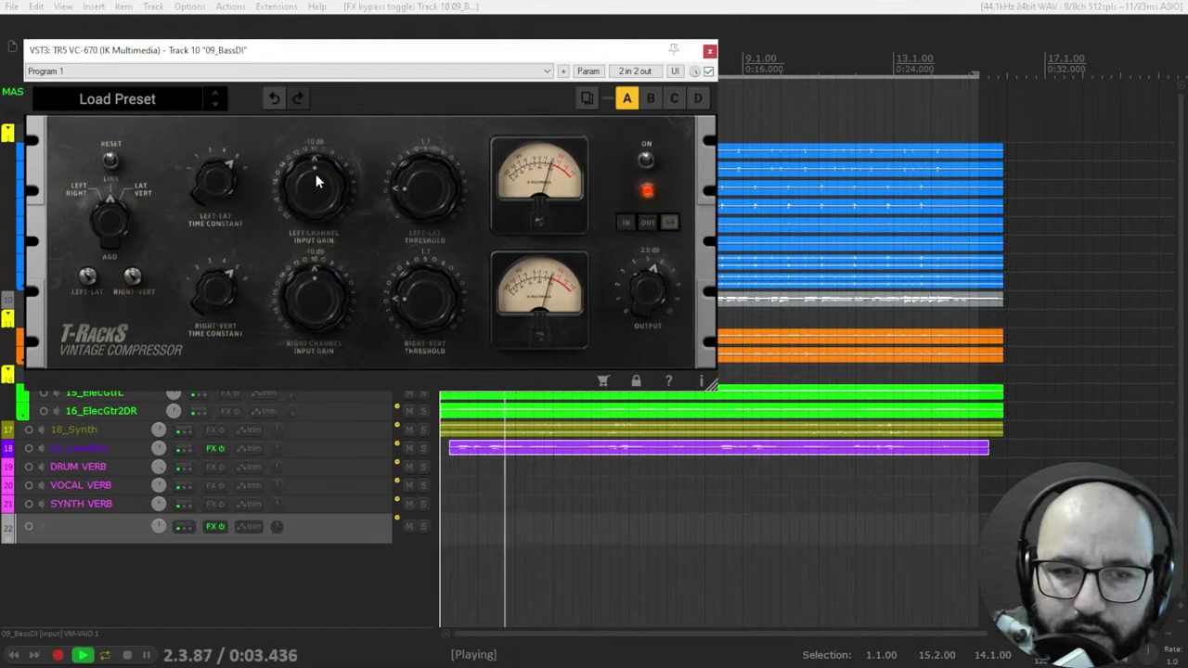
{"action": "left_click_drag", "start_coordinate": [217, 186], "coordinate": [219, 207]}
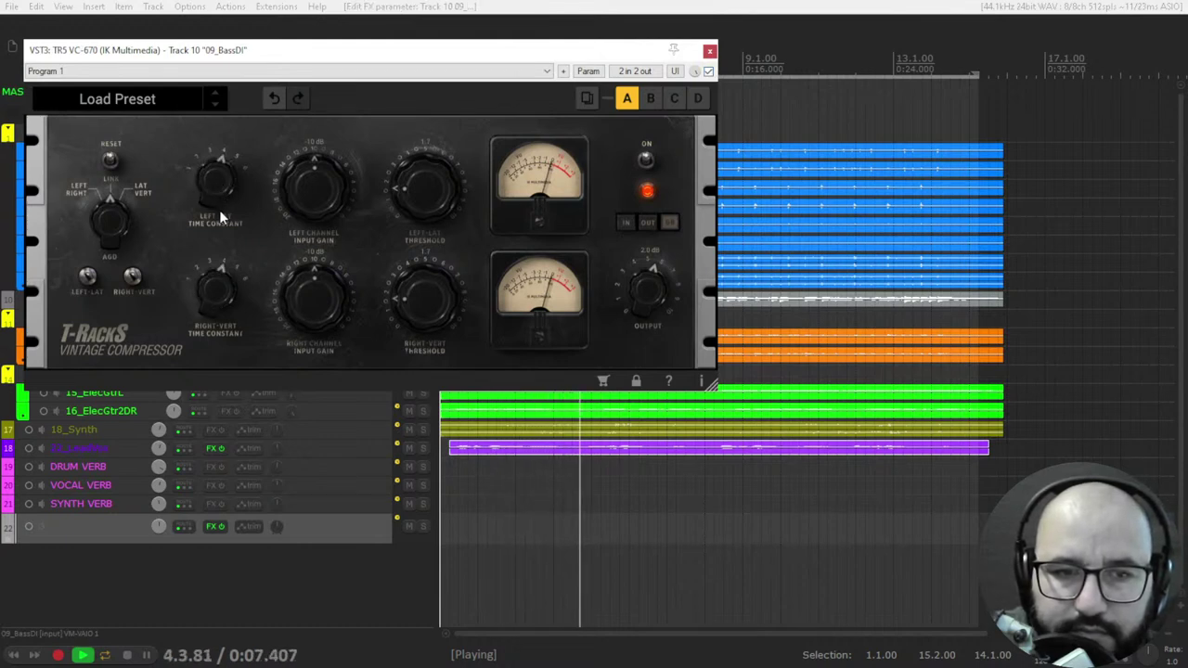
{"action": "left_click_drag", "start_coordinate": [427, 207], "coordinate": [434, 131]}
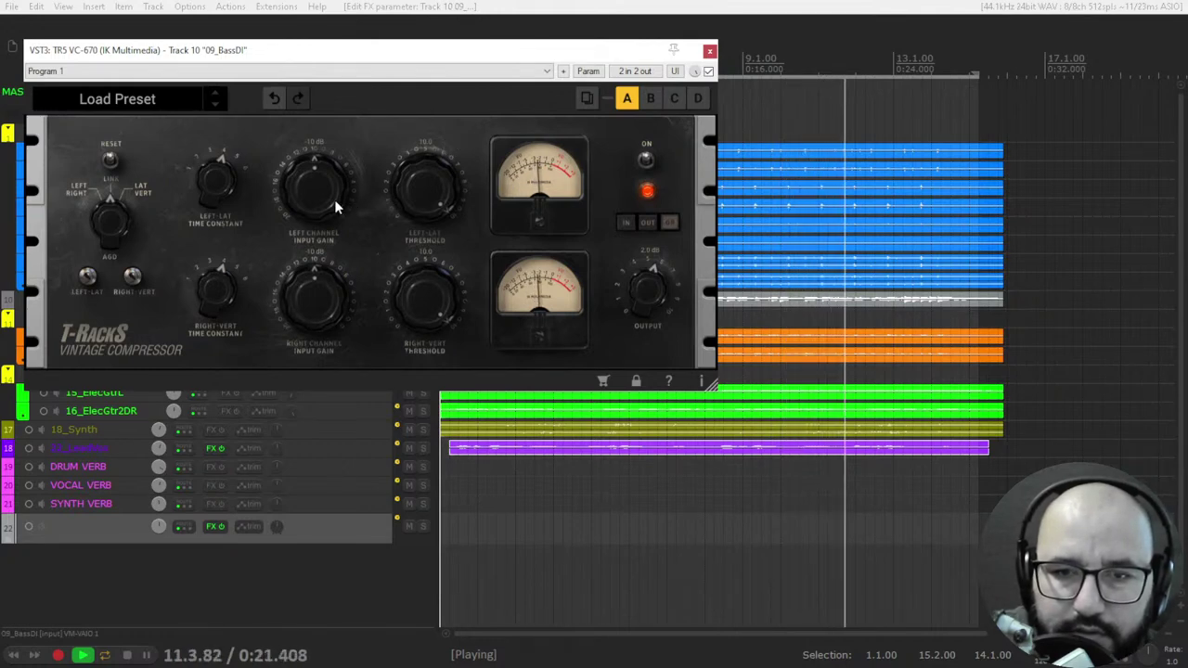
{"action": "key", "text": "space"}
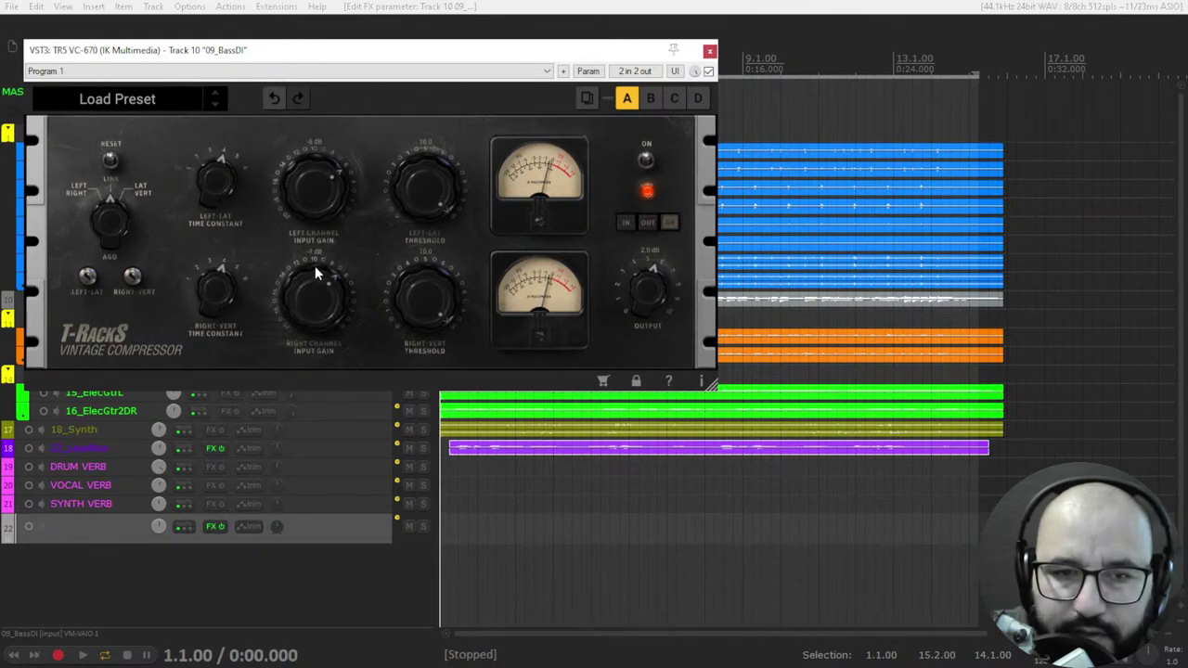
{"action": "key", "text": "space"}
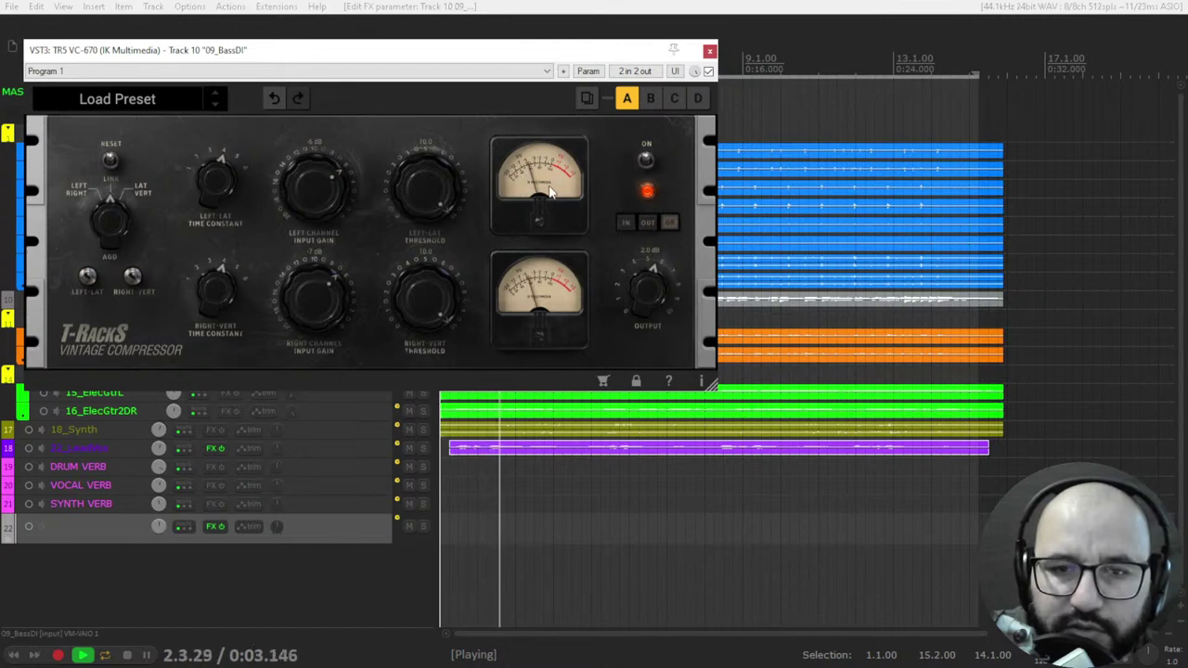
Raise the bass compressor output to 4.4 dB, comparing it against bypass
{"action": "left_click", "coordinate": [709, 71]}
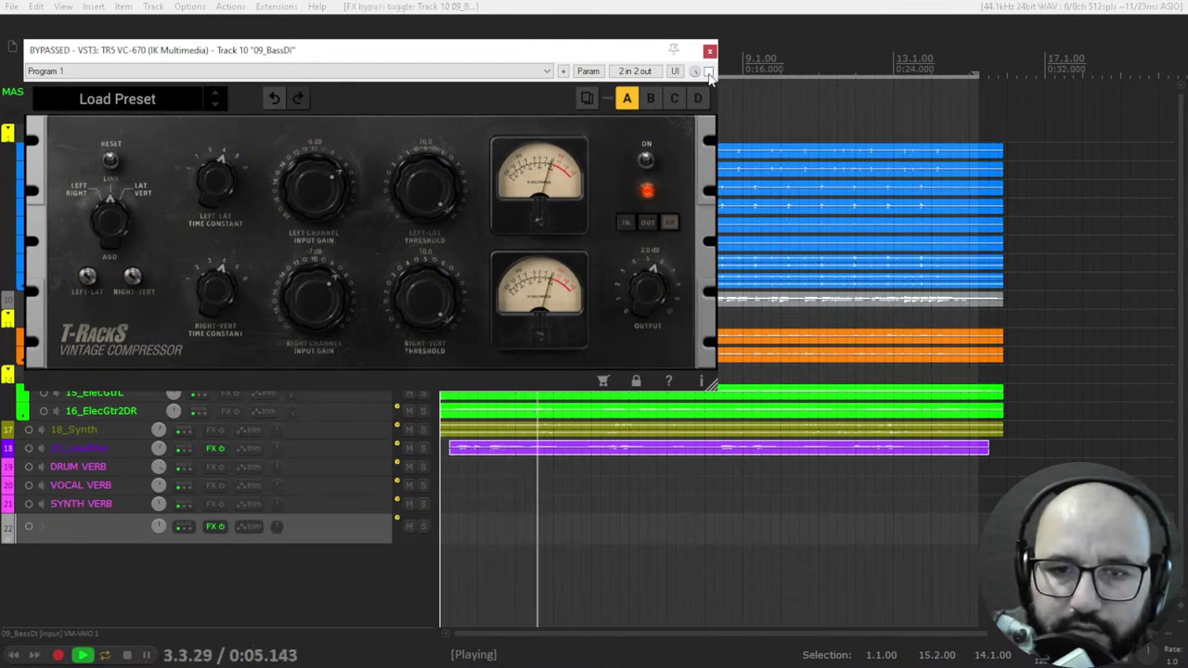
{"action": "left_click", "coordinate": [708, 72]}
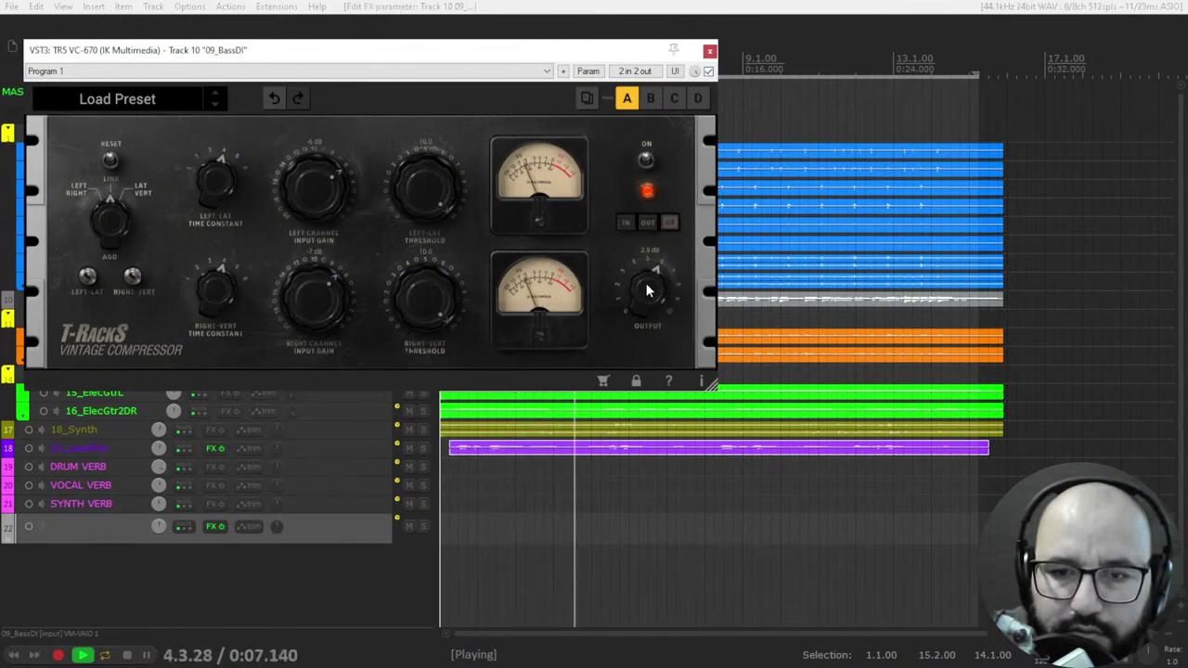
{"action": "left_click_drag", "start_coordinate": [648, 291], "coordinate": [648, 276]}
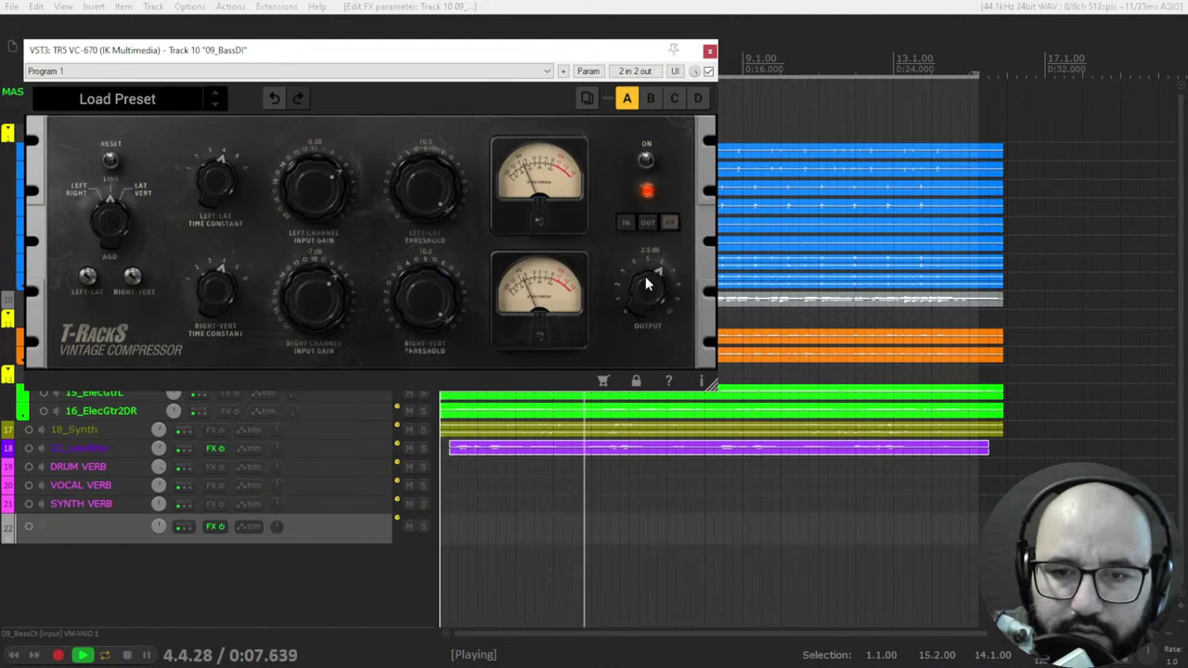
{"action": "left_click", "coordinate": [708, 72]}
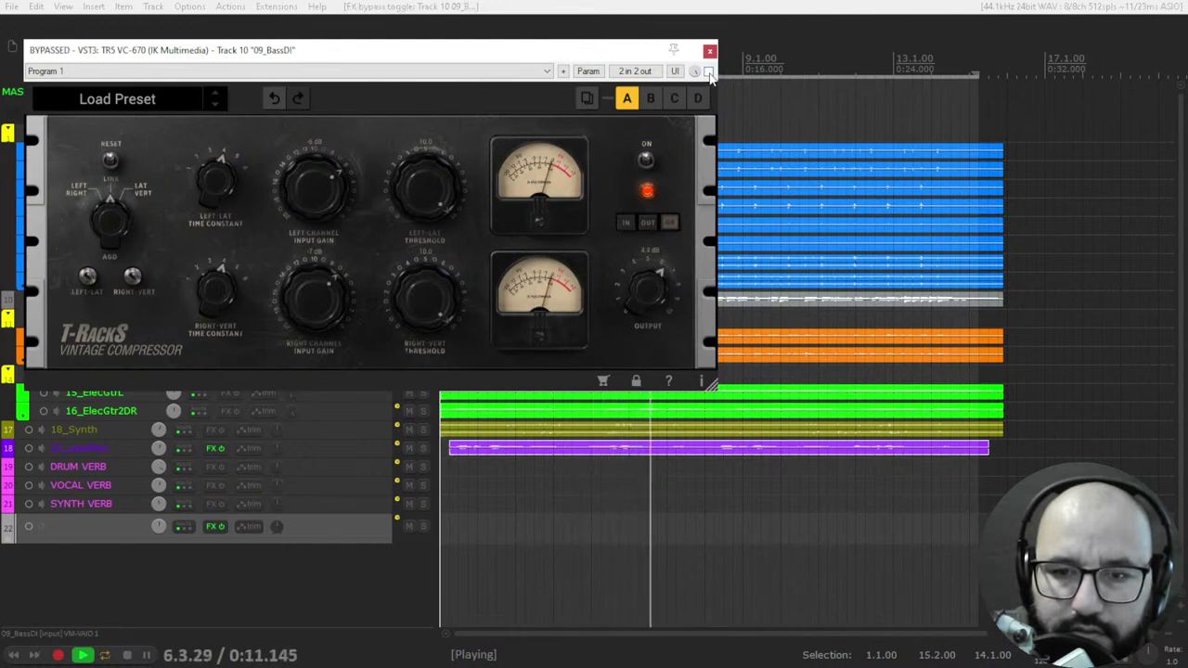
{"action": "key", "text": "space"}
{"action": "key", "text": "space"}
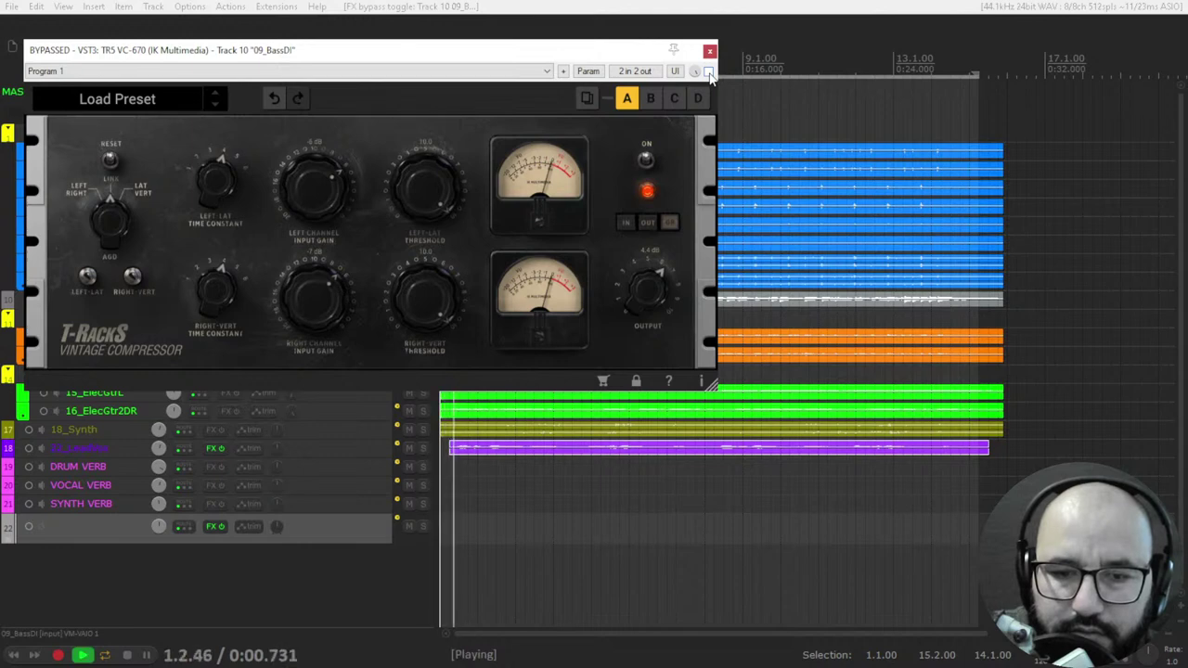
{"action": "key", "text": "space"}
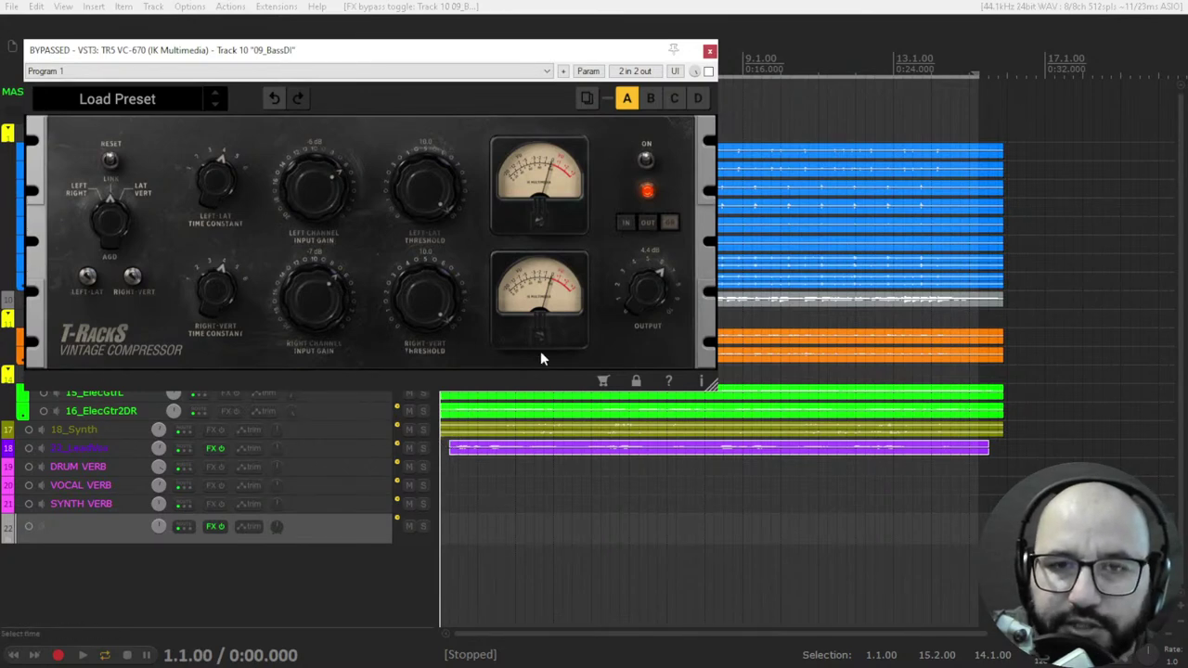
Replay the bass to A/B the compressor against bypass, then close the bass compressor window
{"action": "key", "text": "space"}
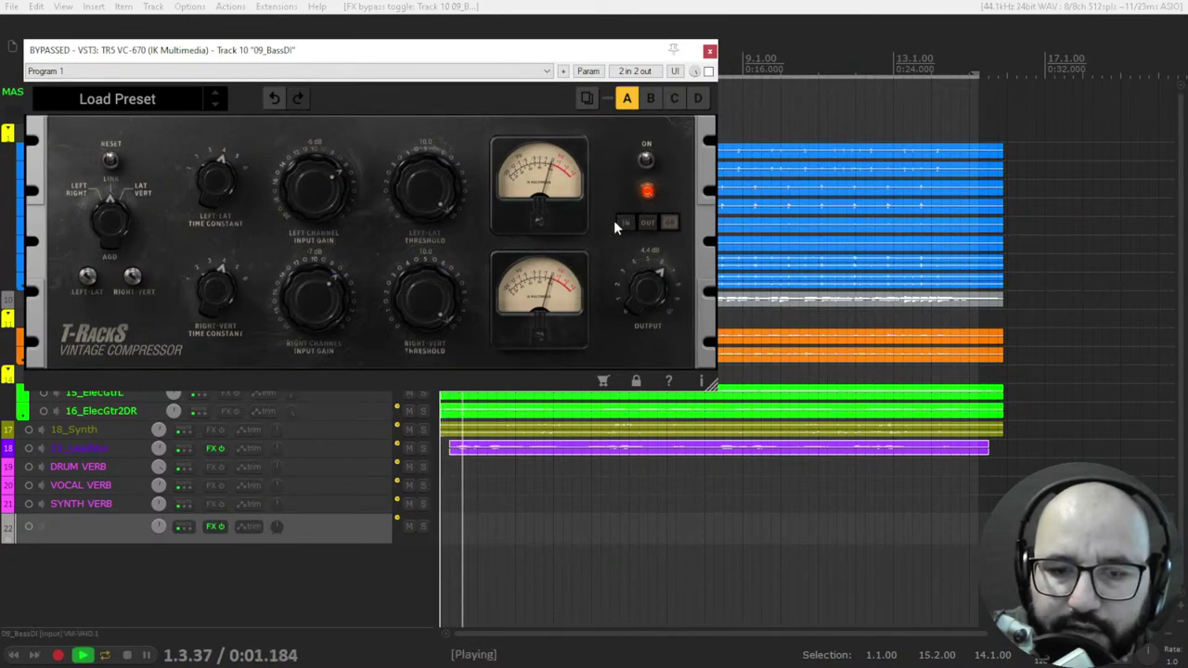
{"action": "left_click", "coordinate": [709, 71]}
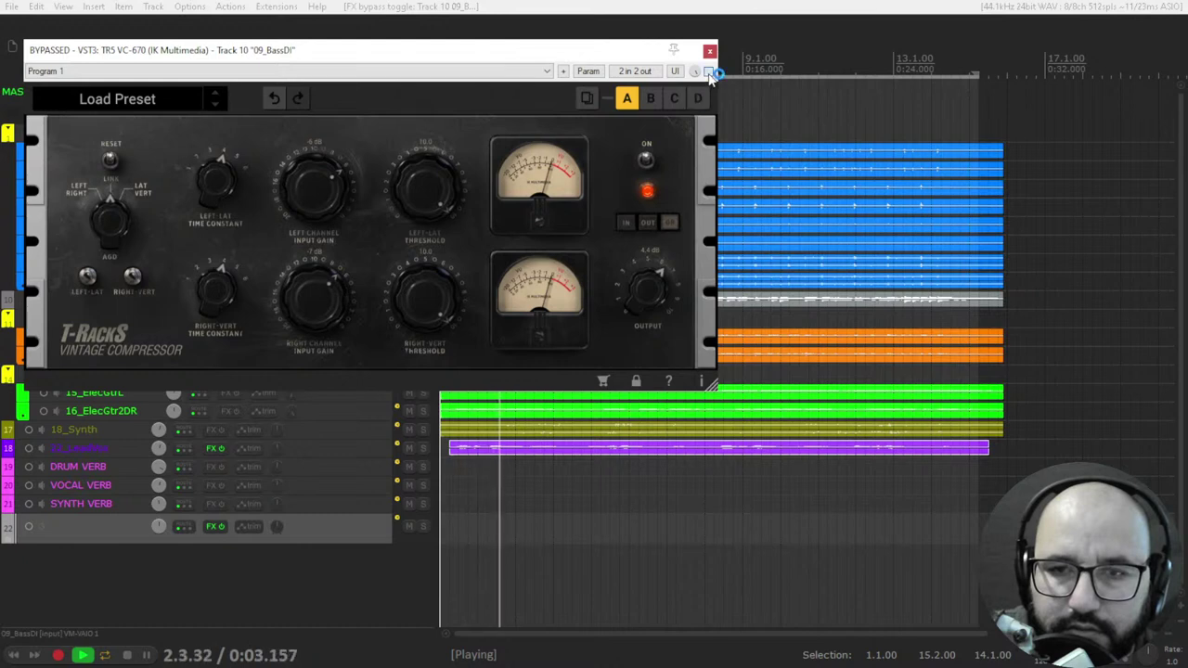
{"action": "key", "text": "space"}
{"action": "key", "text": "space"}
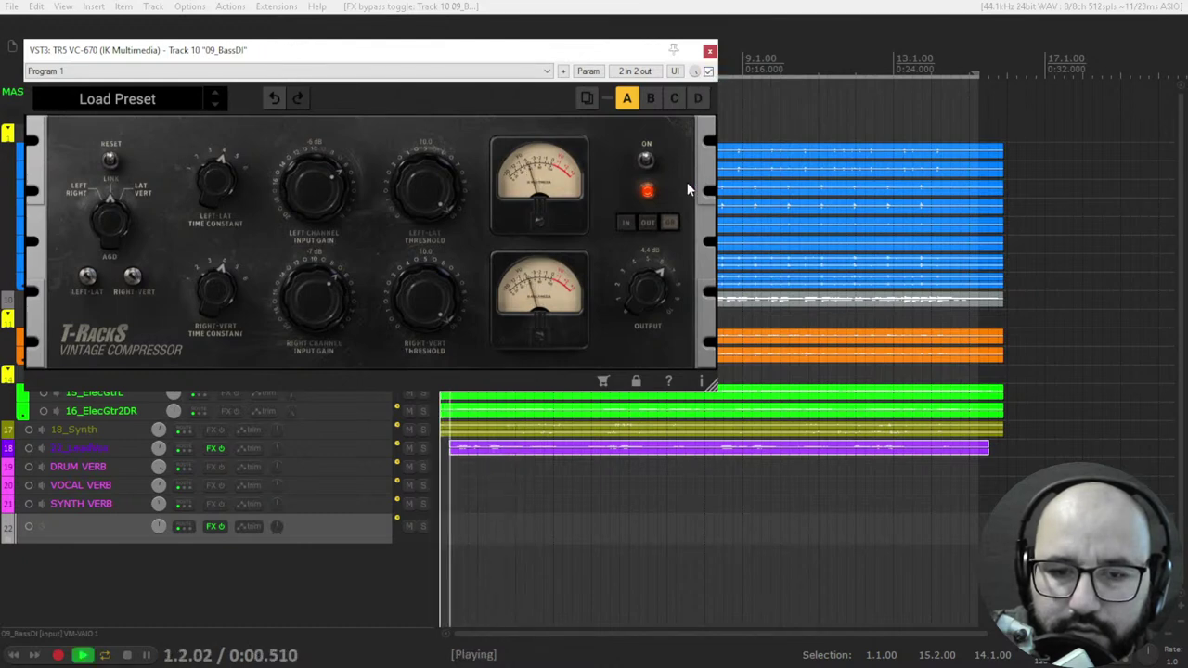
{"action": "key", "text": "space"}
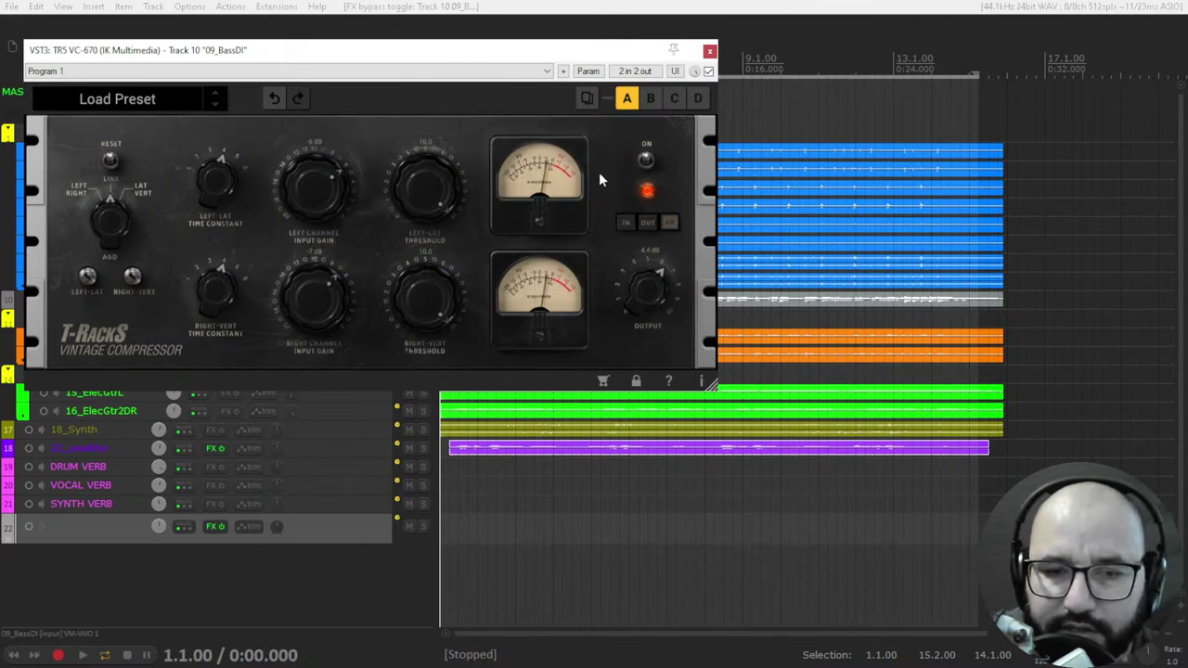
{"action": "key", "text": "space"}
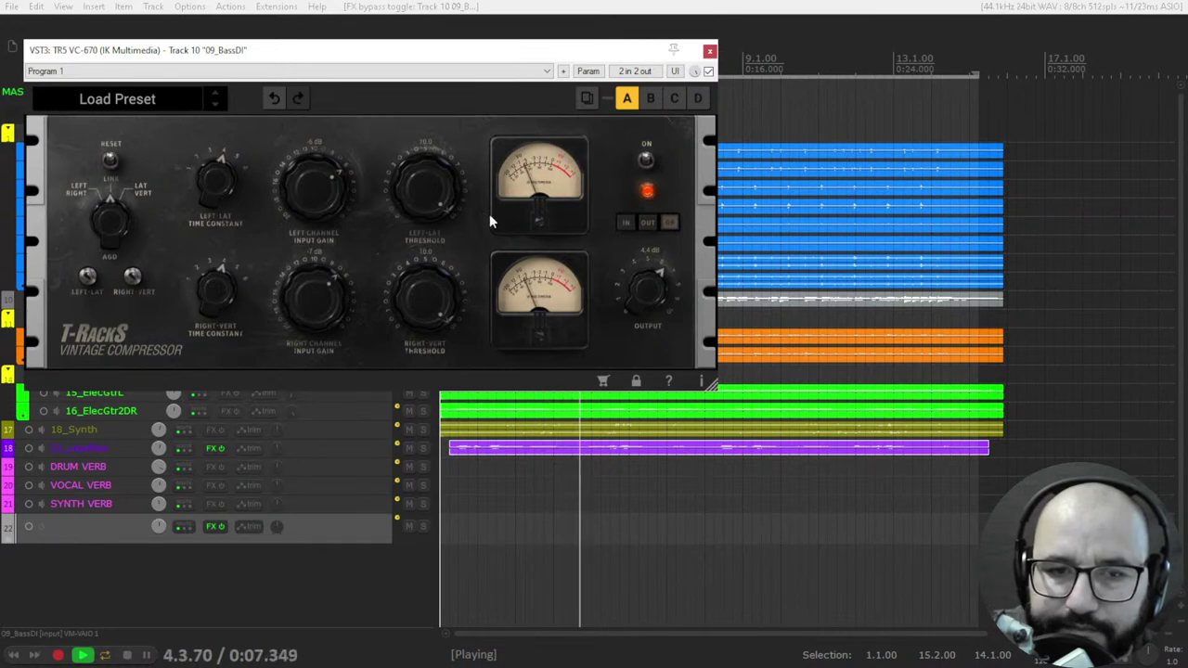
{"action": "key", "text": "space"}
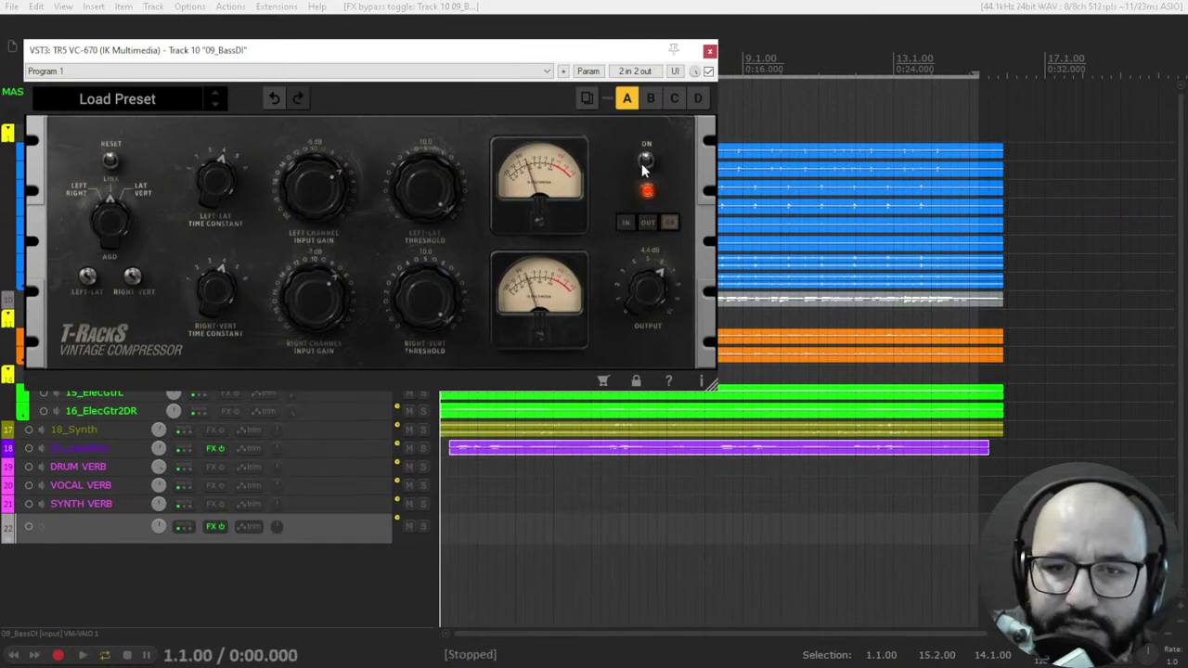
{"action": "key", "text": "space"}
{"action": "left_click", "coordinate": [709, 72]}
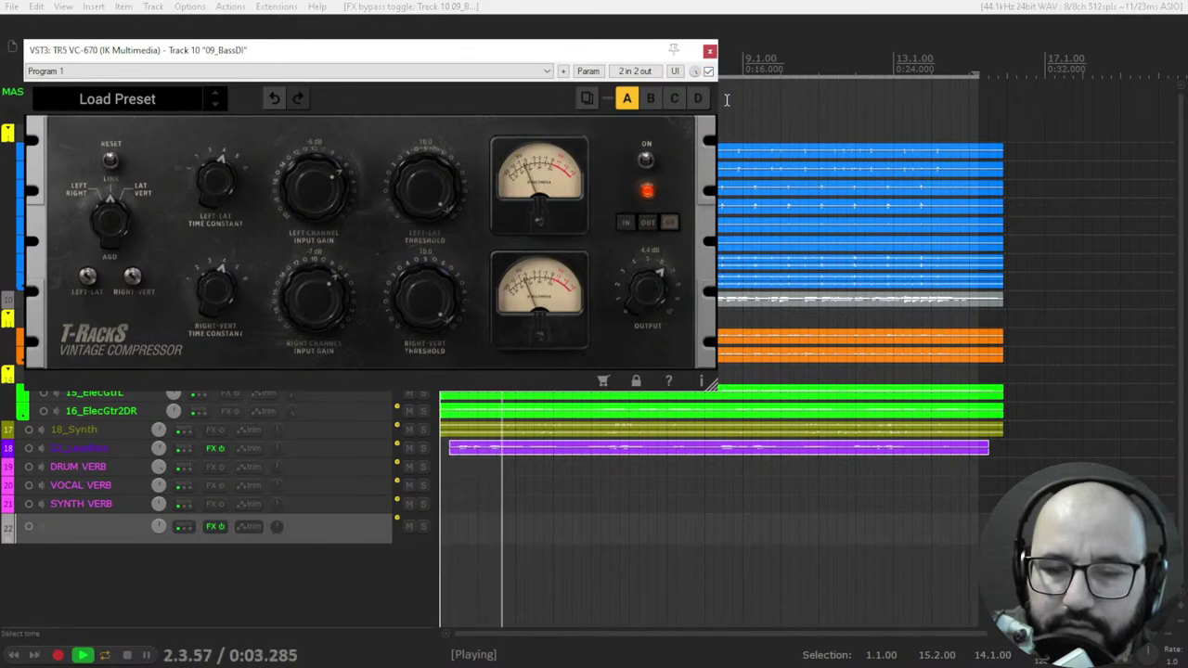
{"action": "left_click", "coordinate": [708, 72]}
{"action": "left_click", "coordinate": [709, 51]}
Stop playback, unsolo 09_BassDI, solo the Acoustic Gtr Bus and list its effects
{"action": "key", "text": "space"}
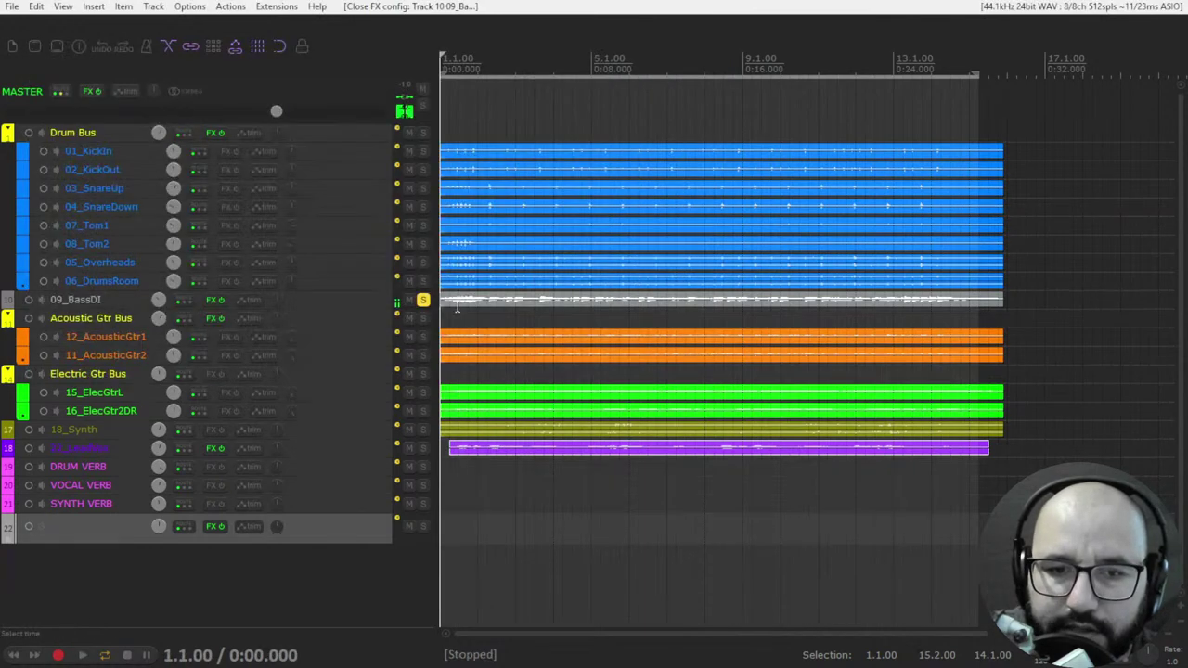
{"action": "left_click", "coordinate": [424, 302]}
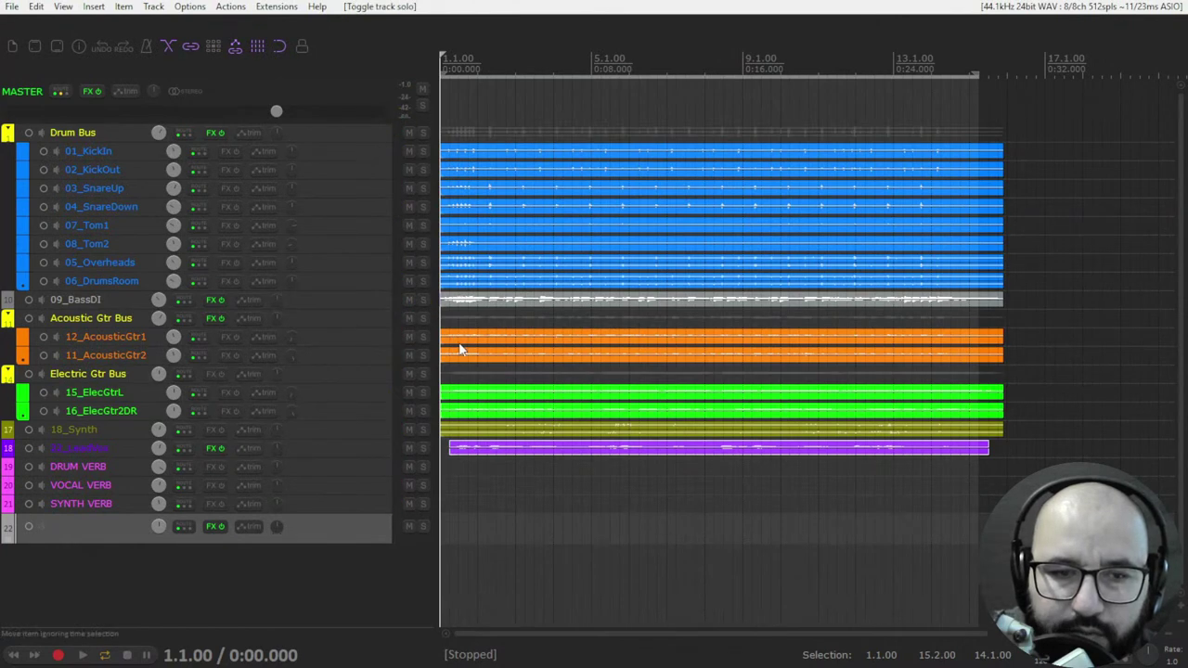
{"action": "left_click", "coordinate": [423, 320]}
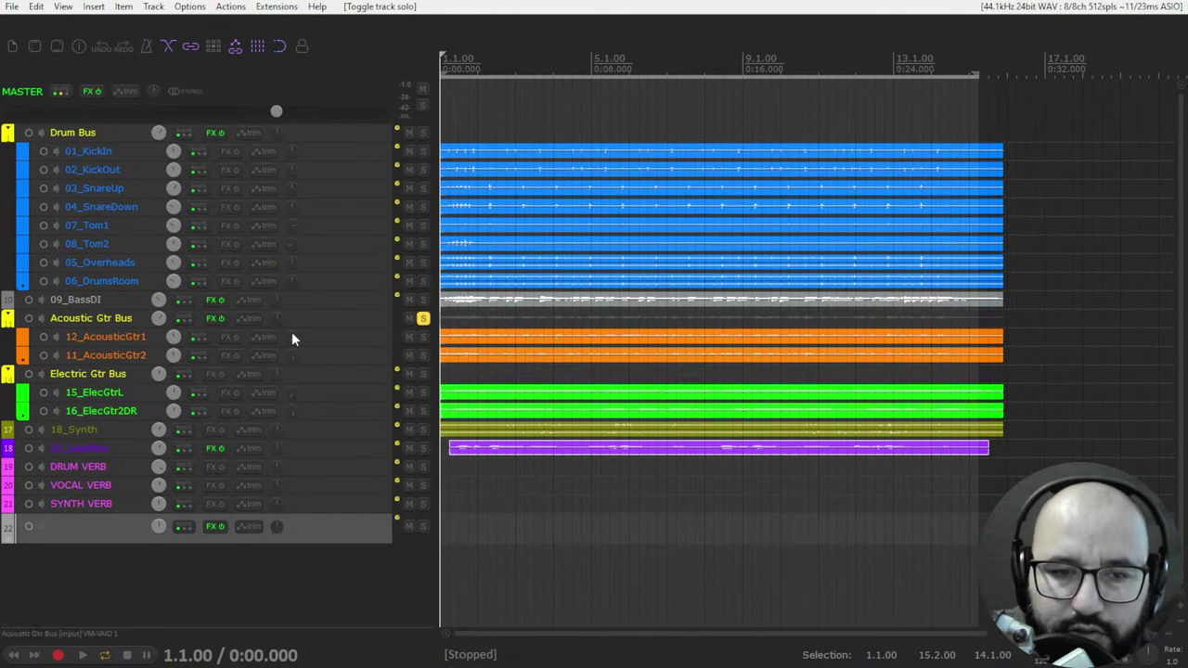
{"action": "right_click", "coordinate": [212, 322]}
Switch on the Acoustic Gtr Bus VC-670 and raise both thresholds from 1.7 to 5.0 while playing, then close it
{"action": "left_click", "coordinate": [225, 334]}
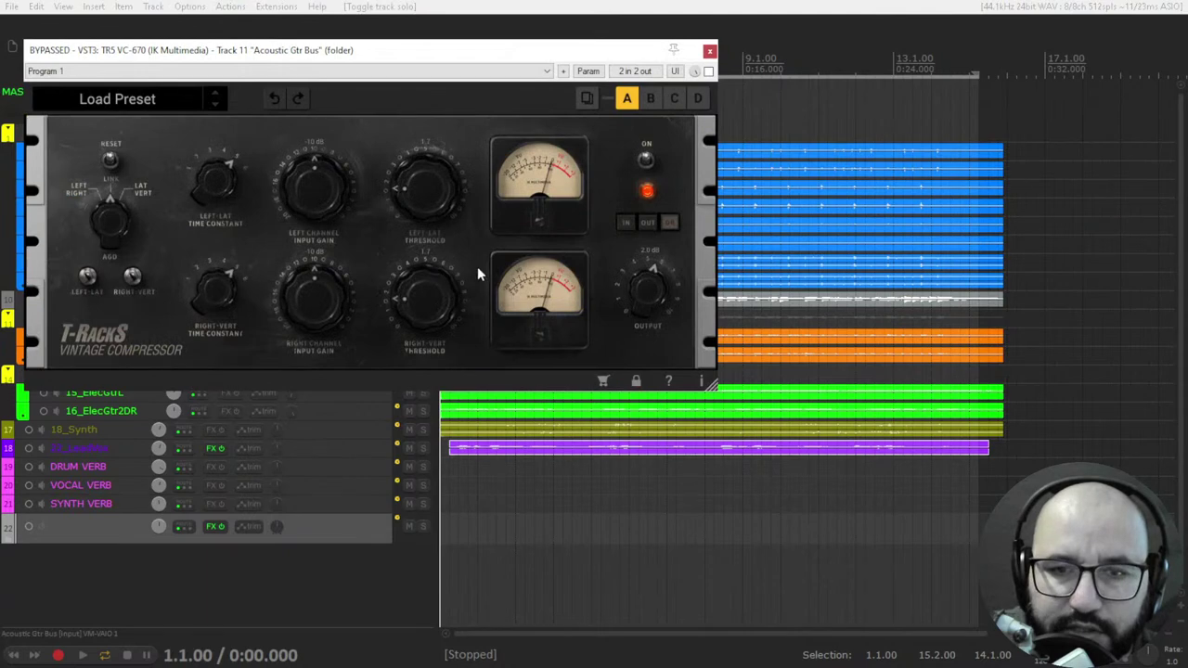
{"action": "left_click", "coordinate": [709, 72]}
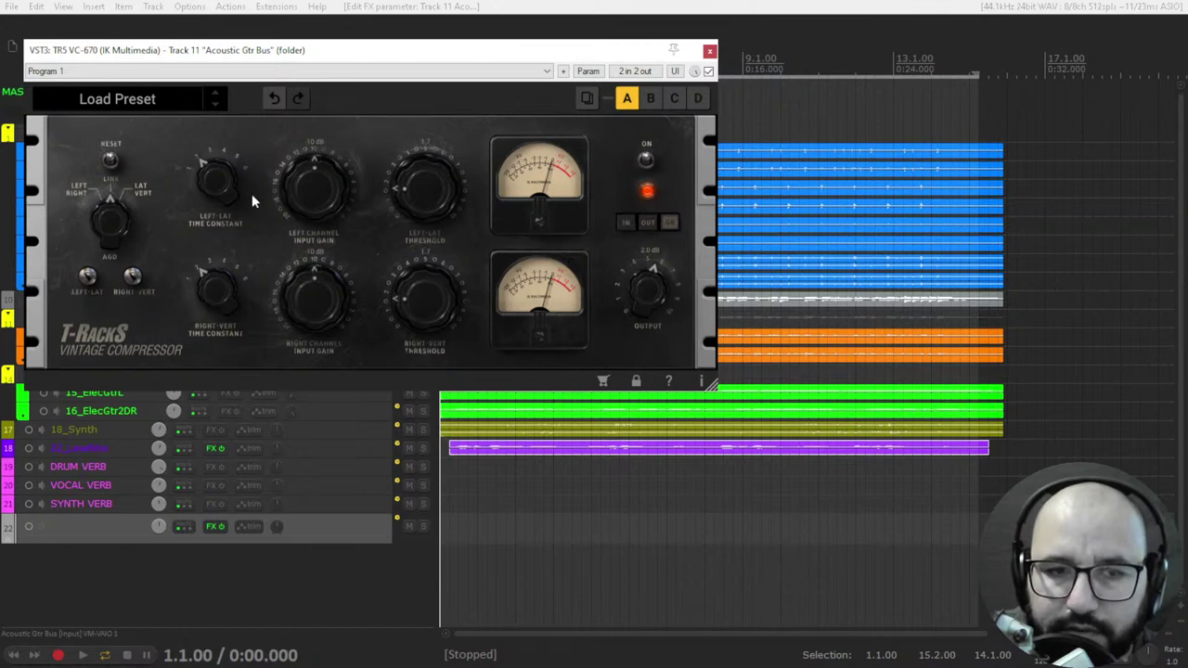
{"action": "key", "text": "space"}
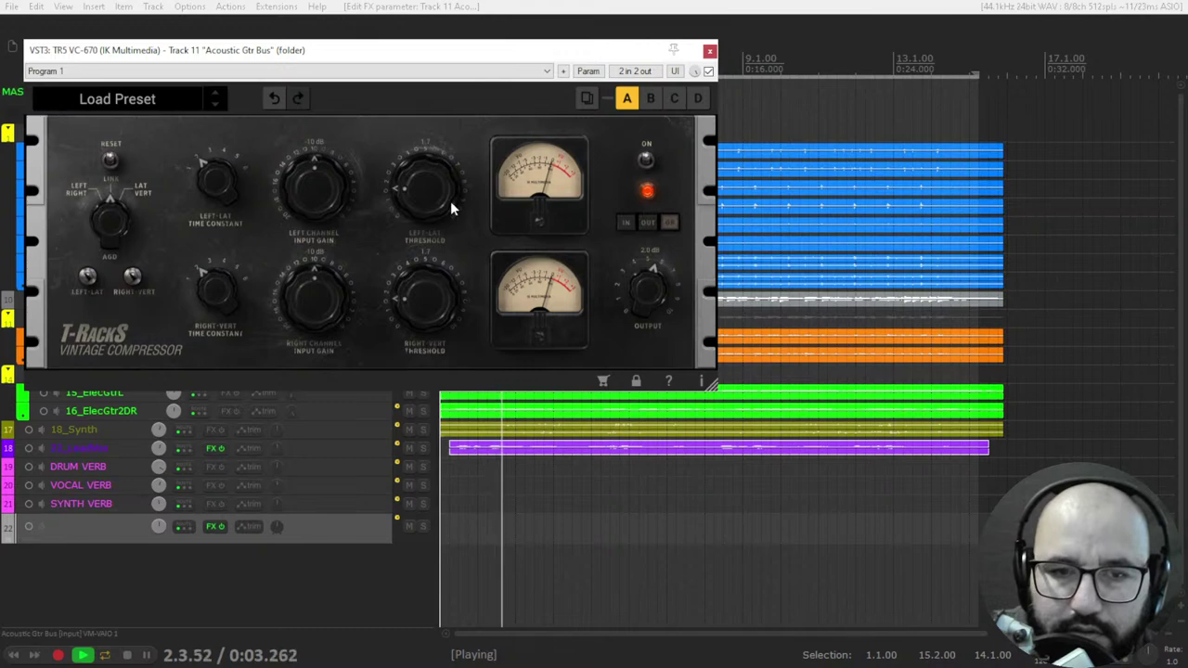
{"action": "left_click_drag", "start_coordinate": [403, 206], "coordinate": [425, 144]}
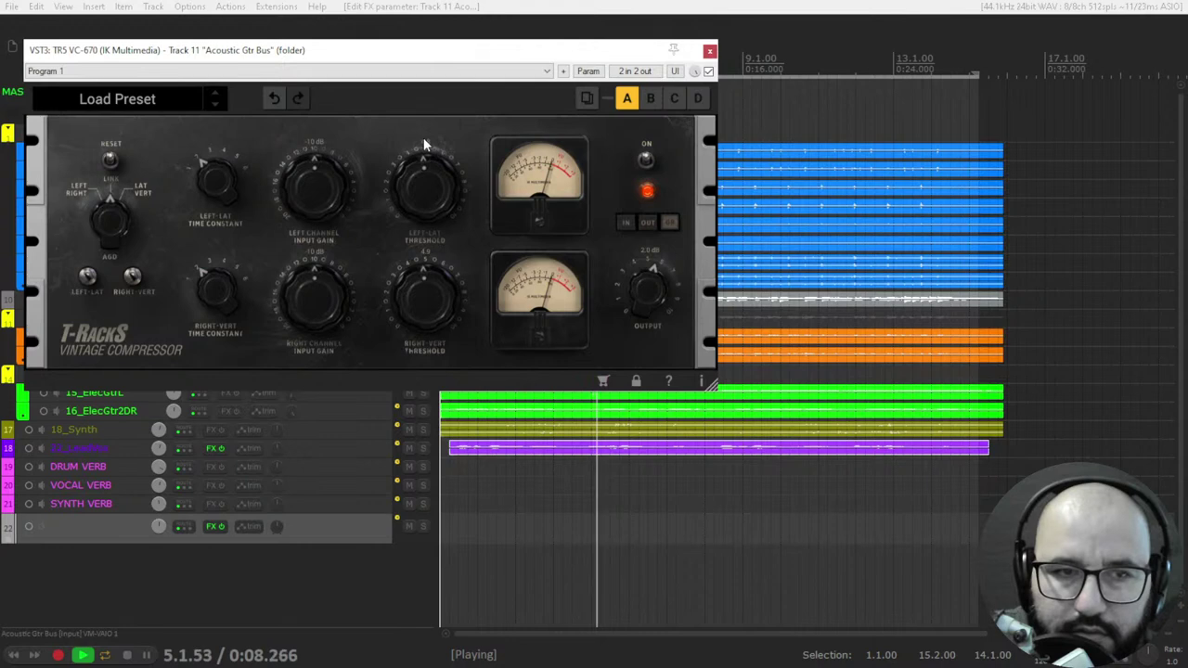
{"action": "left_click", "coordinate": [710, 50]}
Reopen the Acoustic Gtr Bus VC-670 and raise the left and right input gains from -10 dB to about -4 dB
{"action": "key", "text": "space"}
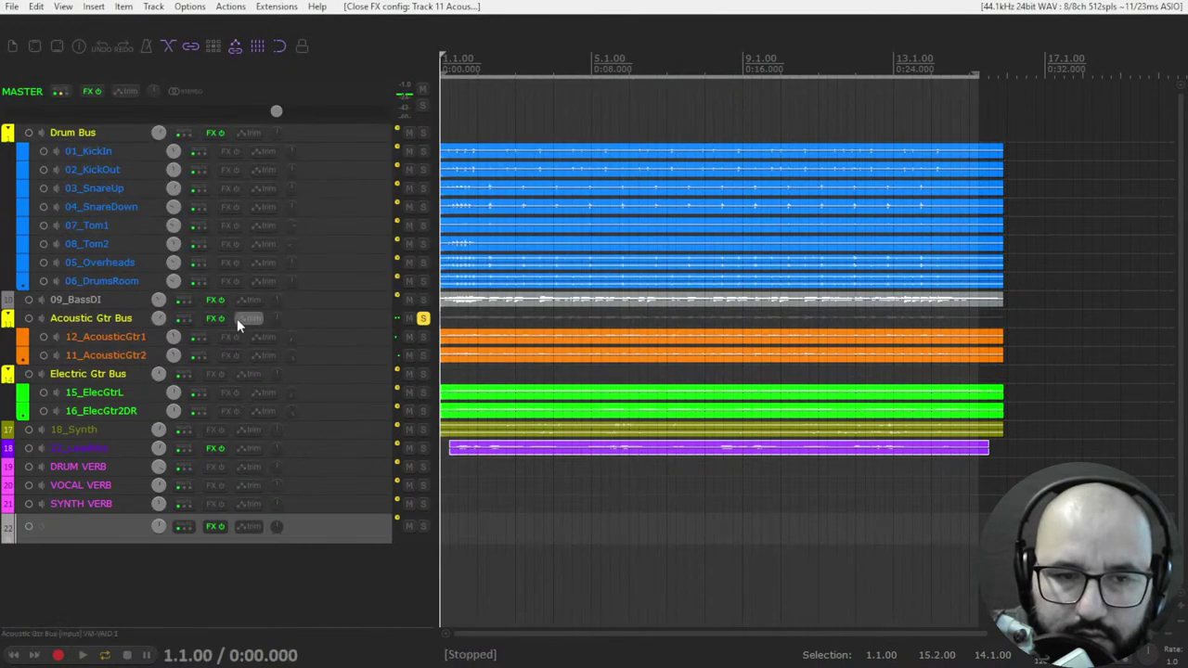
{"action": "key", "text": "space"}
{"action": "right_click", "coordinate": [208, 321]}
{"action": "left_click", "coordinate": [223, 340]}
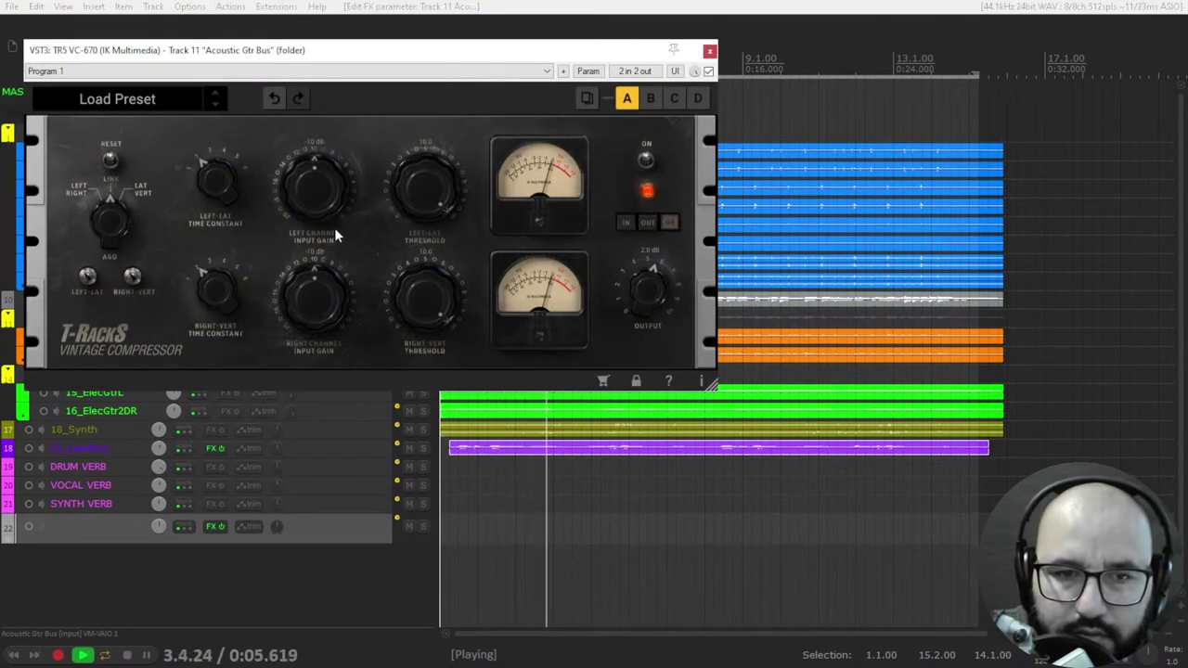
{"action": "key", "text": "space"}
{"action": "left_click_drag", "start_coordinate": [307, 204], "coordinate": [309, 190]}
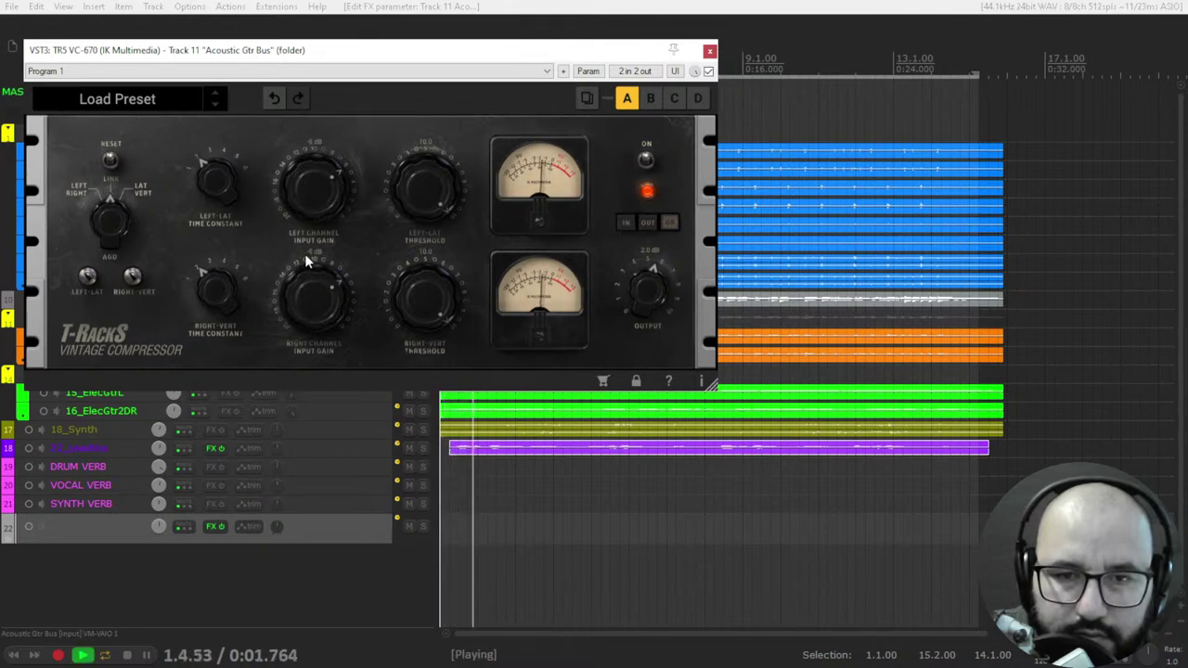
{"action": "left_click", "coordinate": [315, 196]}
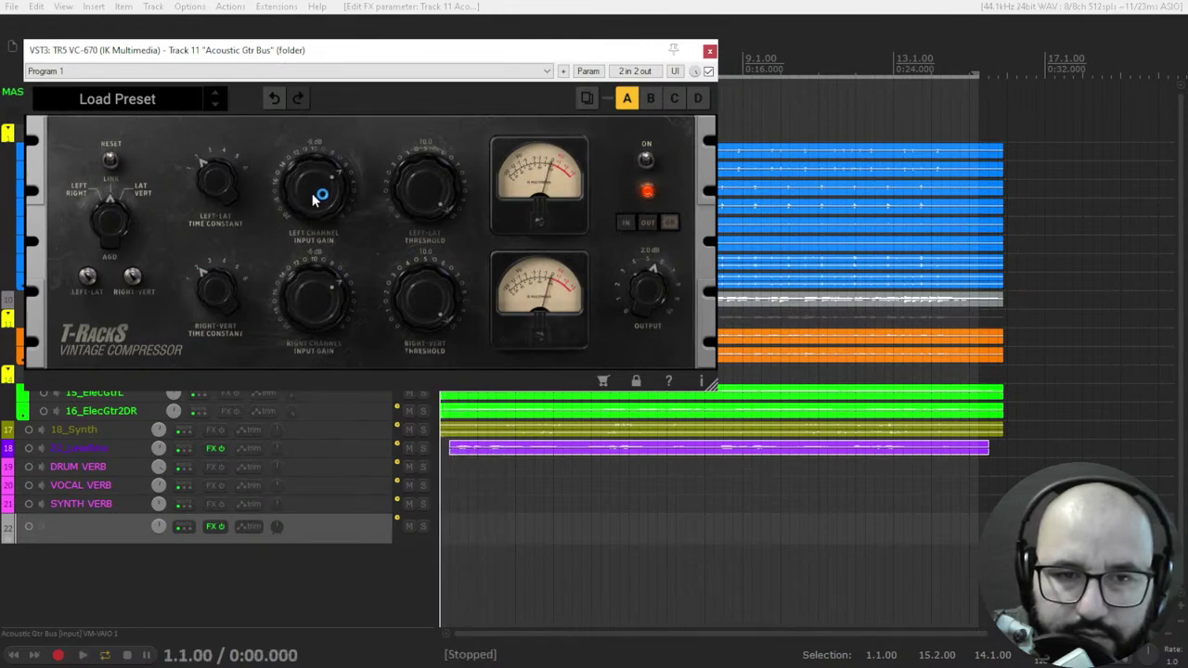
{"action": "left_click_drag", "start_coordinate": [301, 316], "coordinate": [304, 297]}
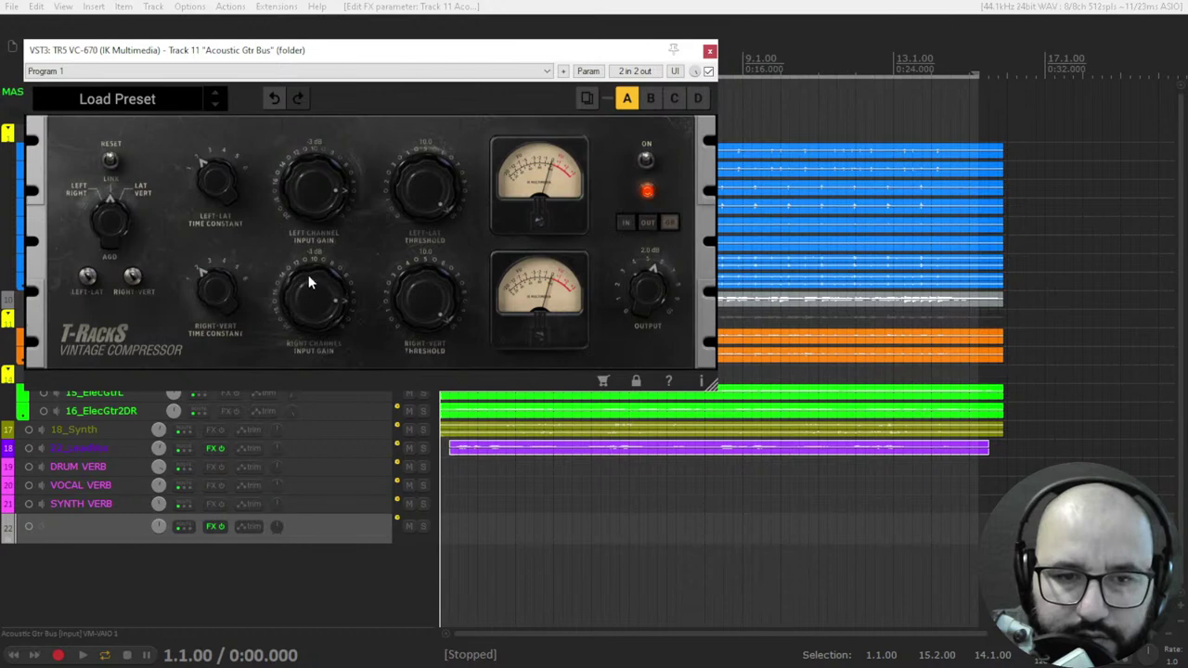
{"action": "key", "text": "space"}
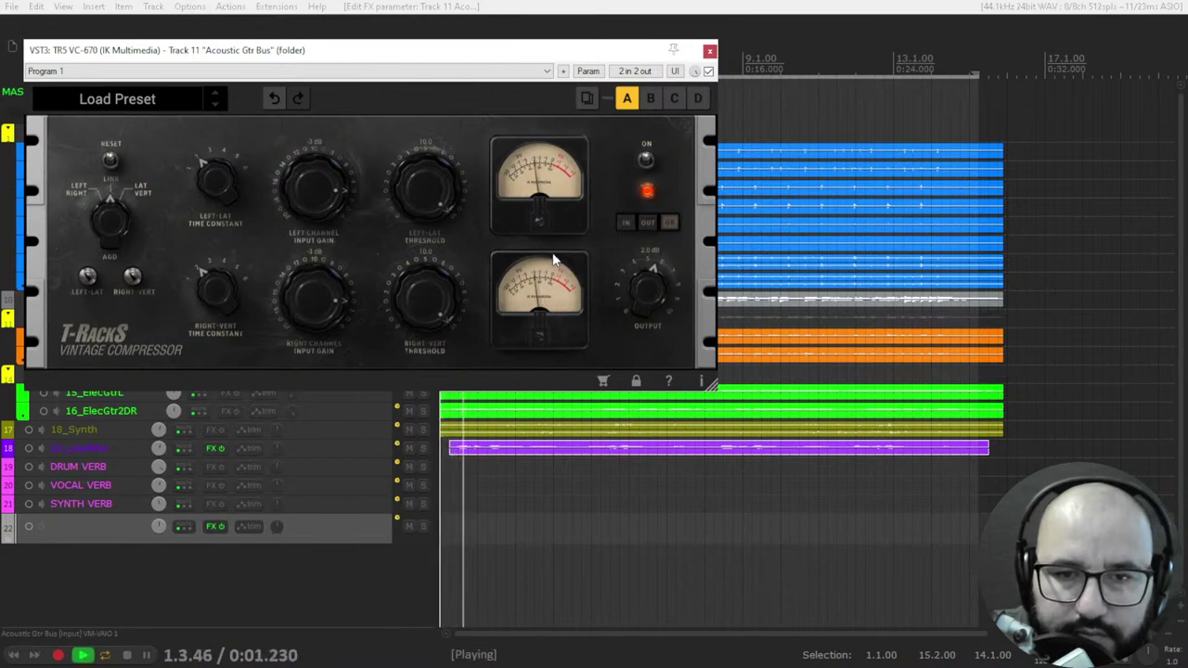
Lower the acoustic guitar compressor output from 2.0 dB to -0.3 dB, comparing against bypass
{"action": "left_click", "coordinate": [709, 72]}
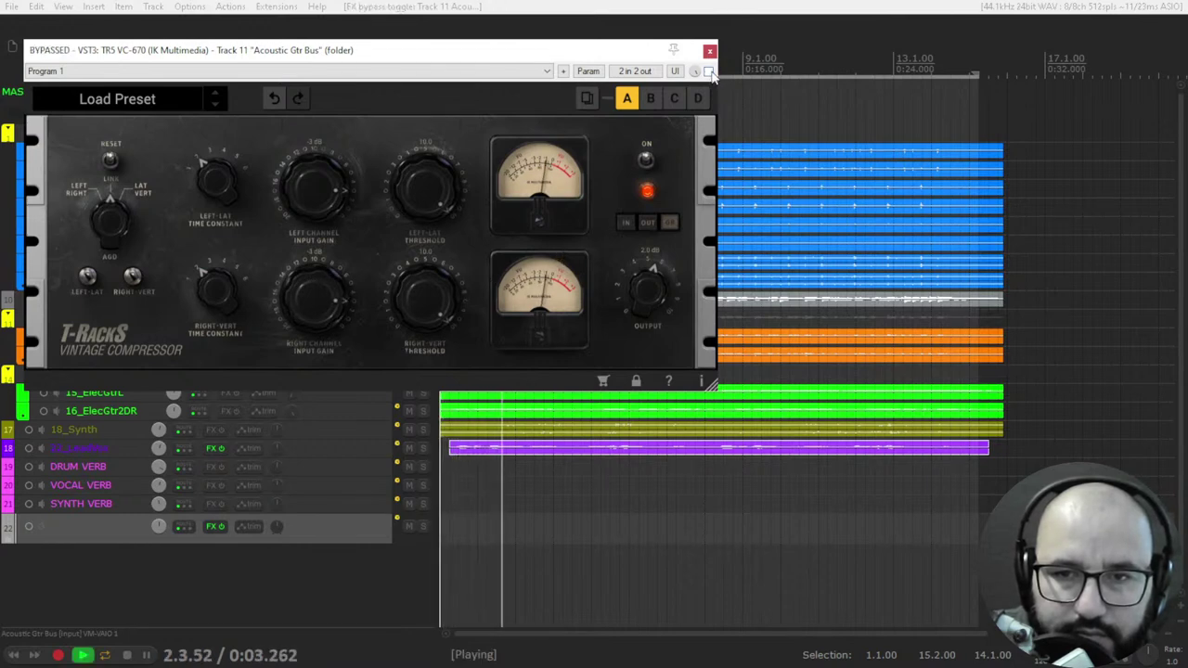
{"action": "left_click", "coordinate": [709, 72]}
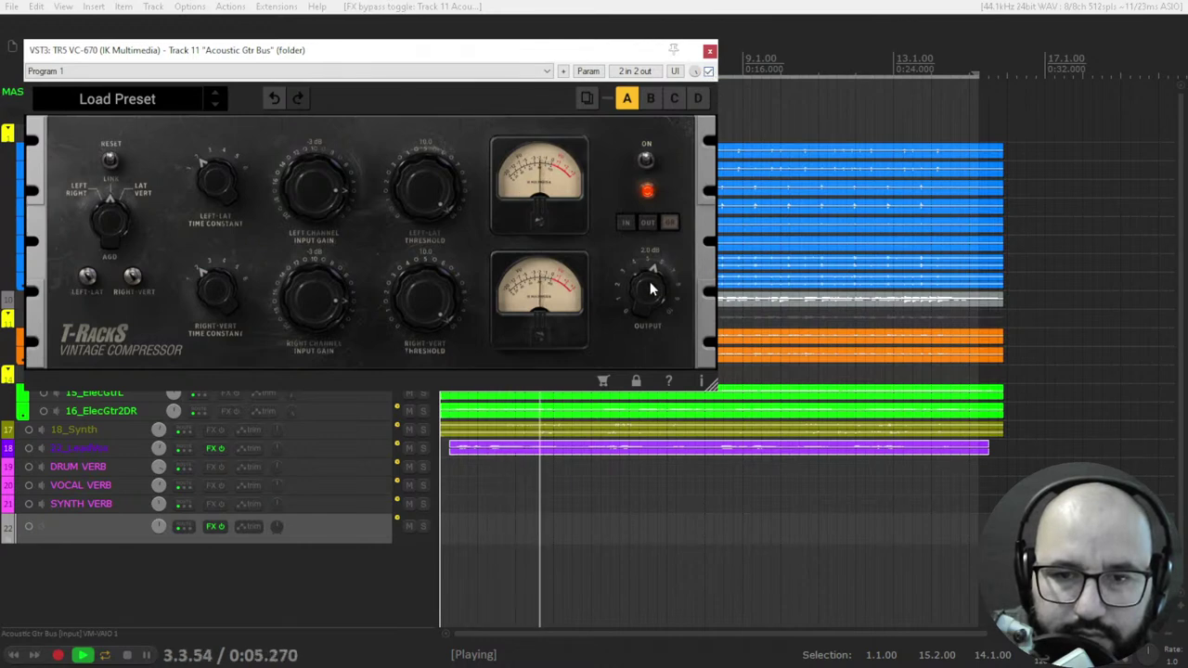
{"action": "left_click_drag", "start_coordinate": [650, 283], "coordinate": [652, 298]}
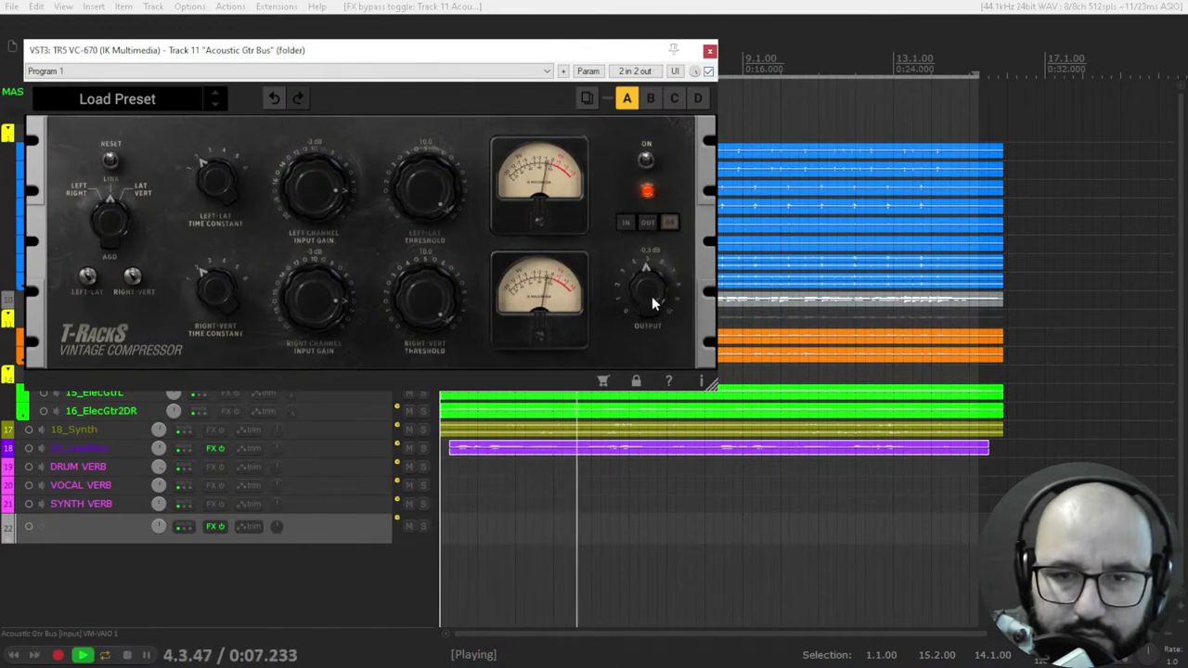
{"action": "left_click", "coordinate": [709, 72]}
{"action": "left_click", "coordinate": [709, 71]}
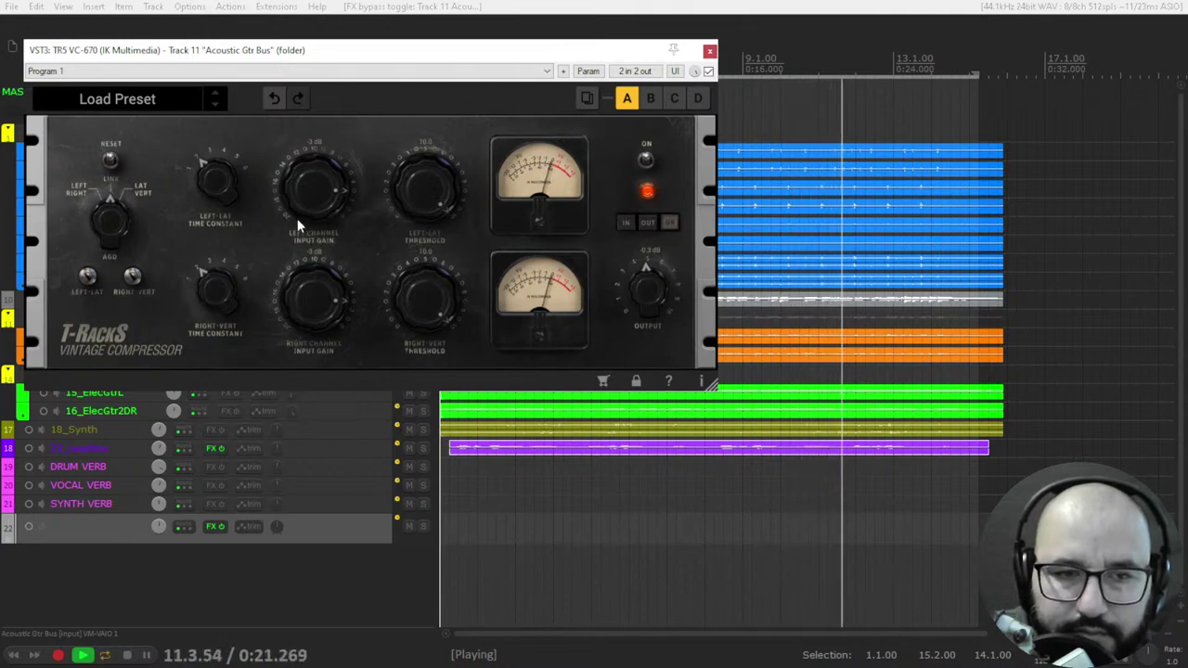
{"action": "key", "text": "space"}
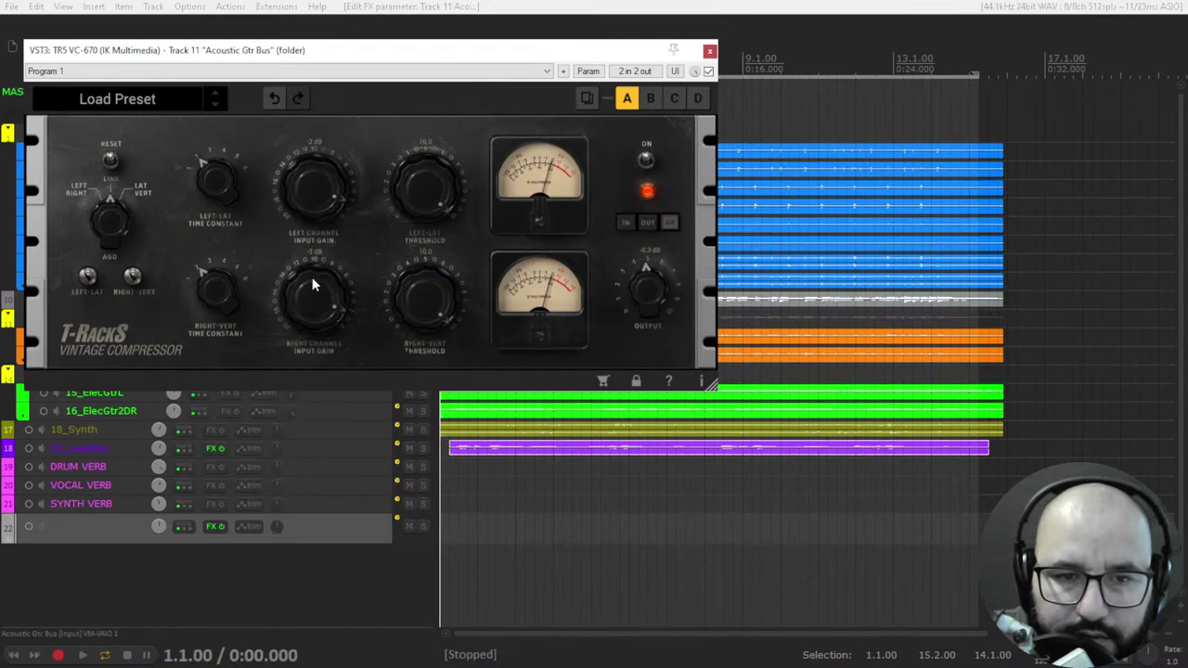
{"action": "key", "text": "space"}
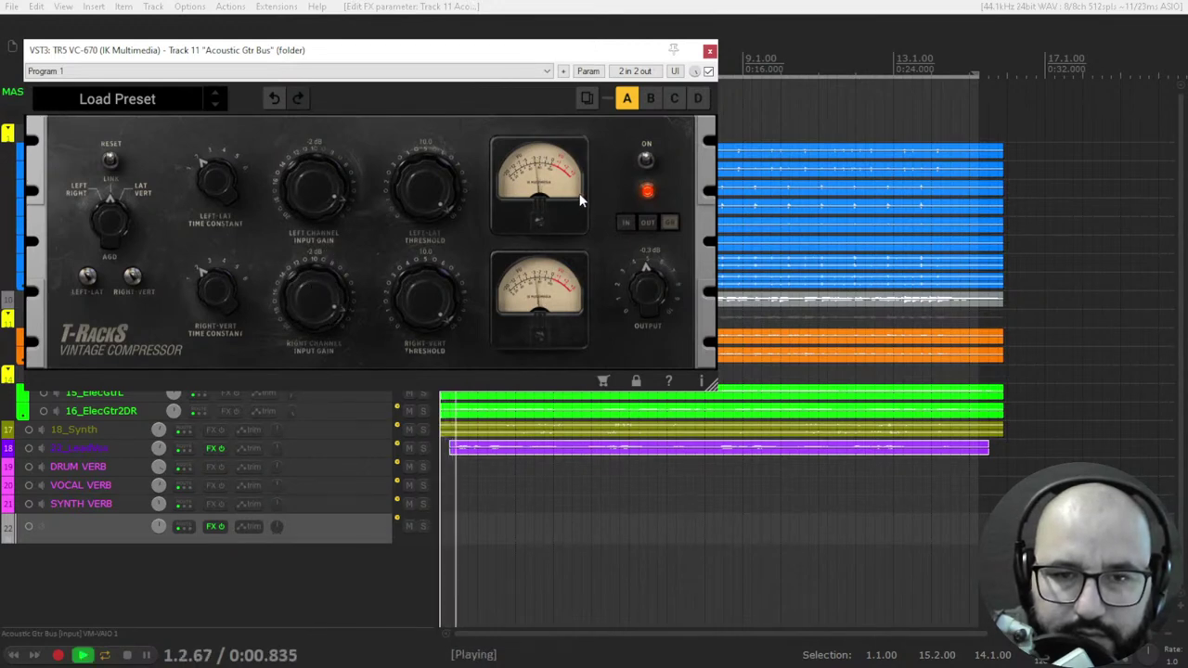
Bring the output down to -1.2 dB, then -2.7 dB with bypass checks, then stop and close the compressor
{"action": "left_click_drag", "start_coordinate": [654, 290], "coordinate": [655, 295]}
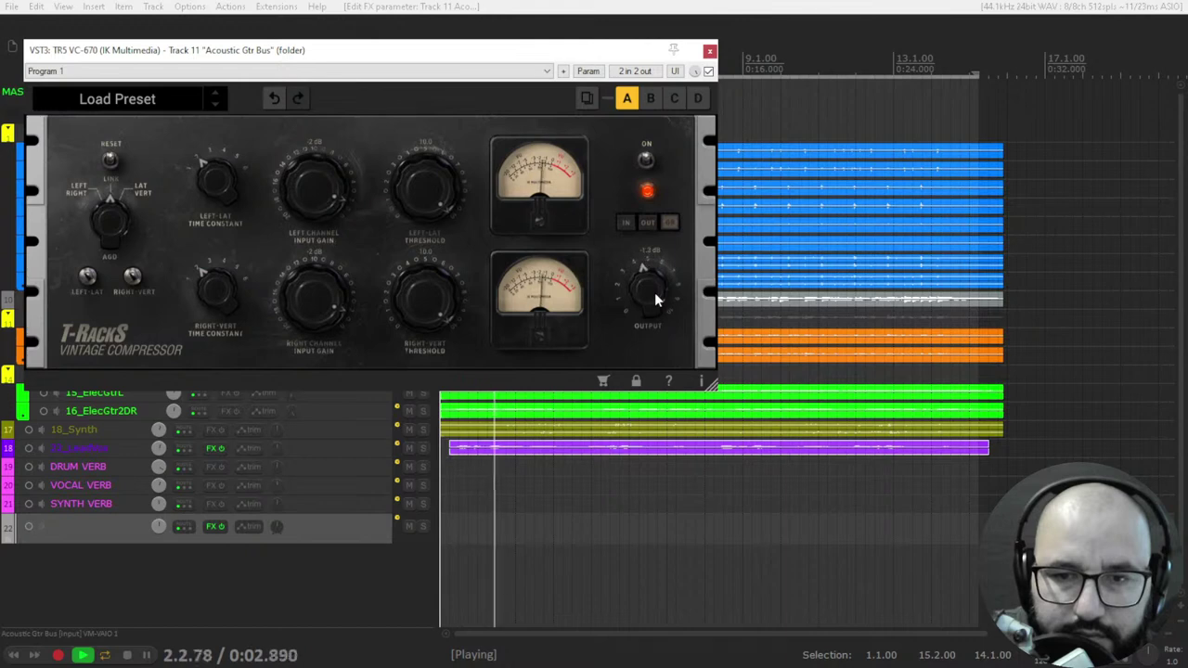
{"action": "left_click", "coordinate": [709, 71]}
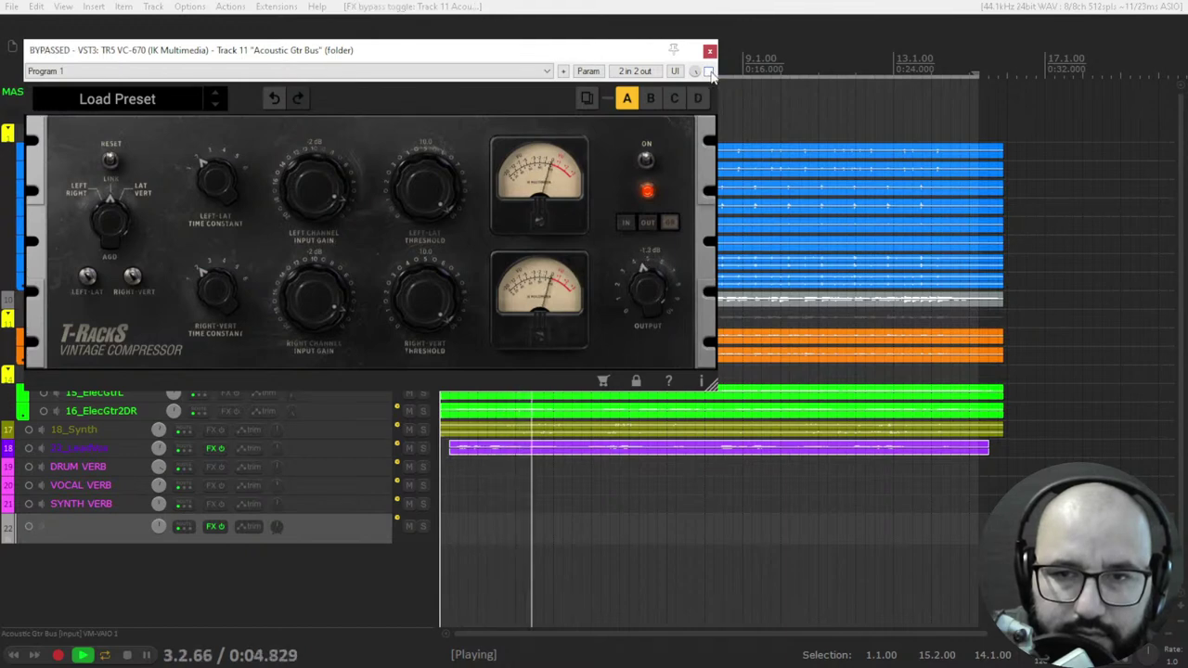
{"action": "left_click", "coordinate": [708, 72]}
{"action": "left_click_drag", "start_coordinate": [648, 304], "coordinate": [649, 310]}
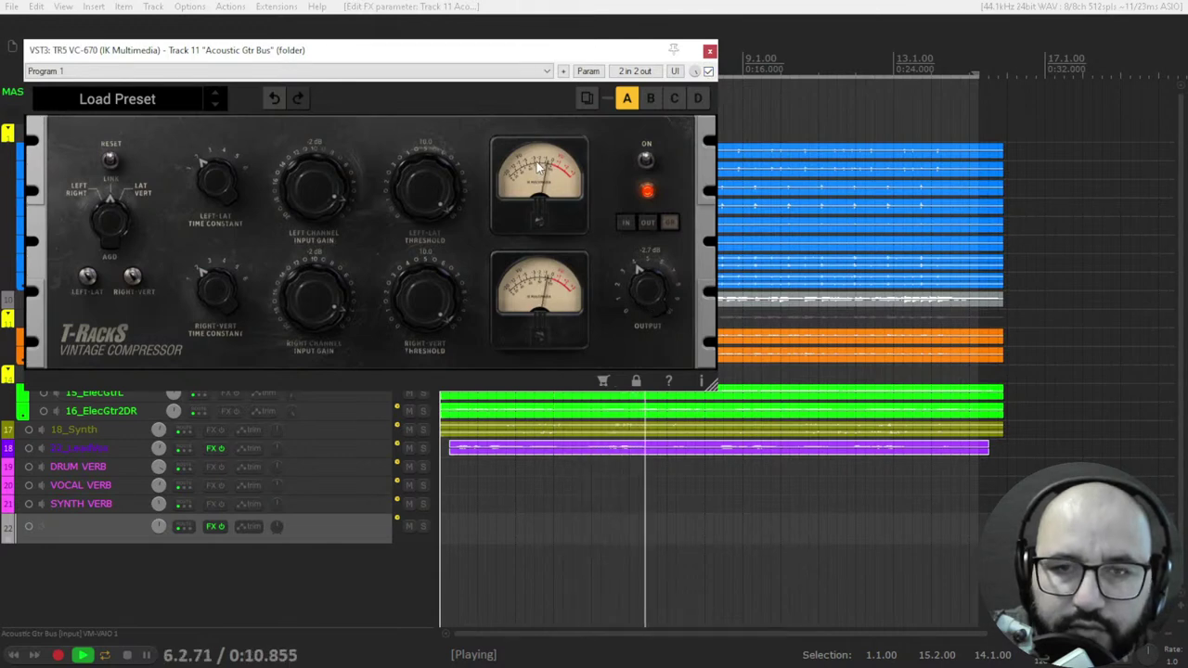
{"action": "left_click", "coordinate": [708, 72]}
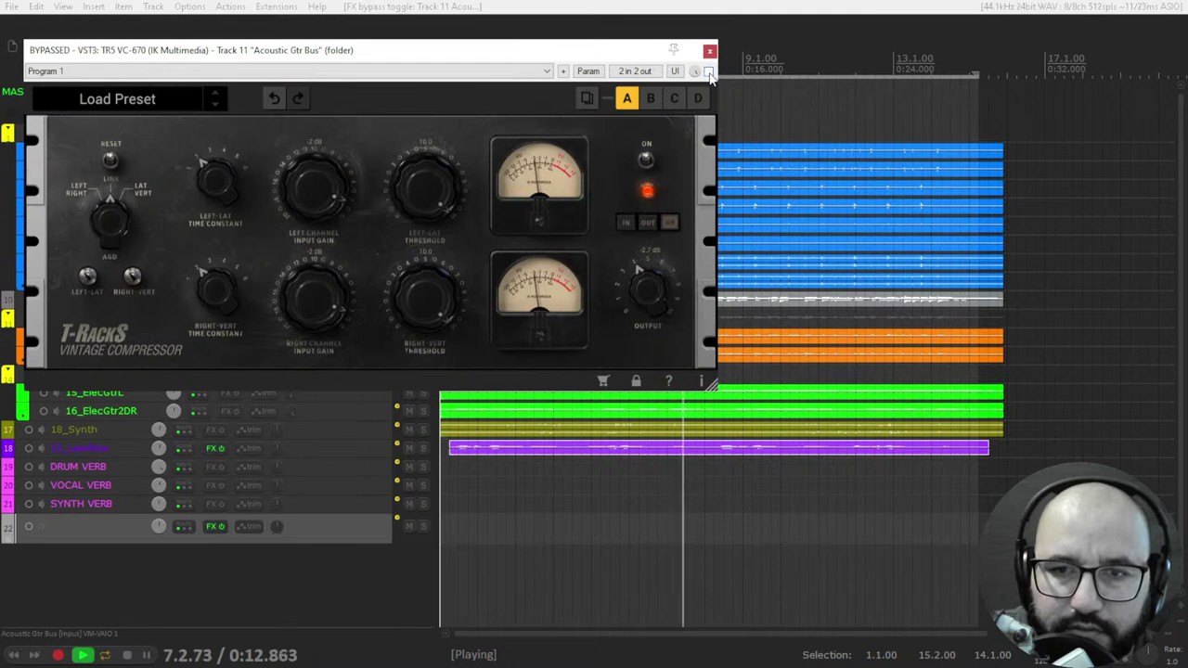
{"action": "left_click", "coordinate": [709, 72]}
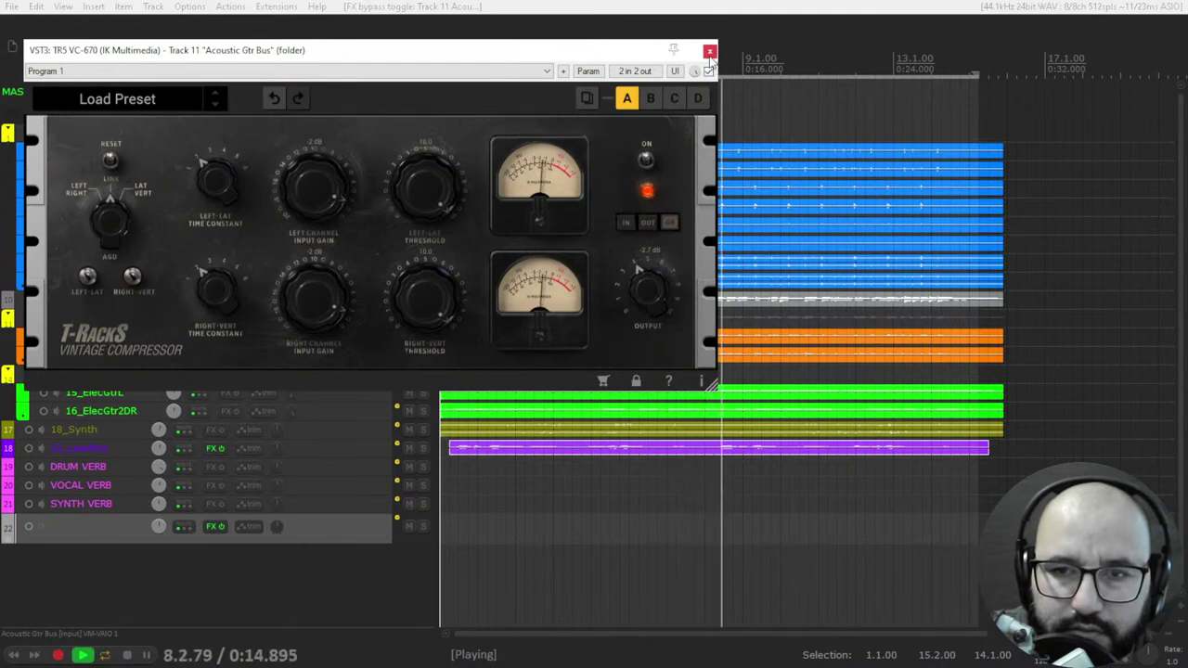
{"action": "key", "text": "space"}
{"action": "left_click", "coordinate": [710, 51]}
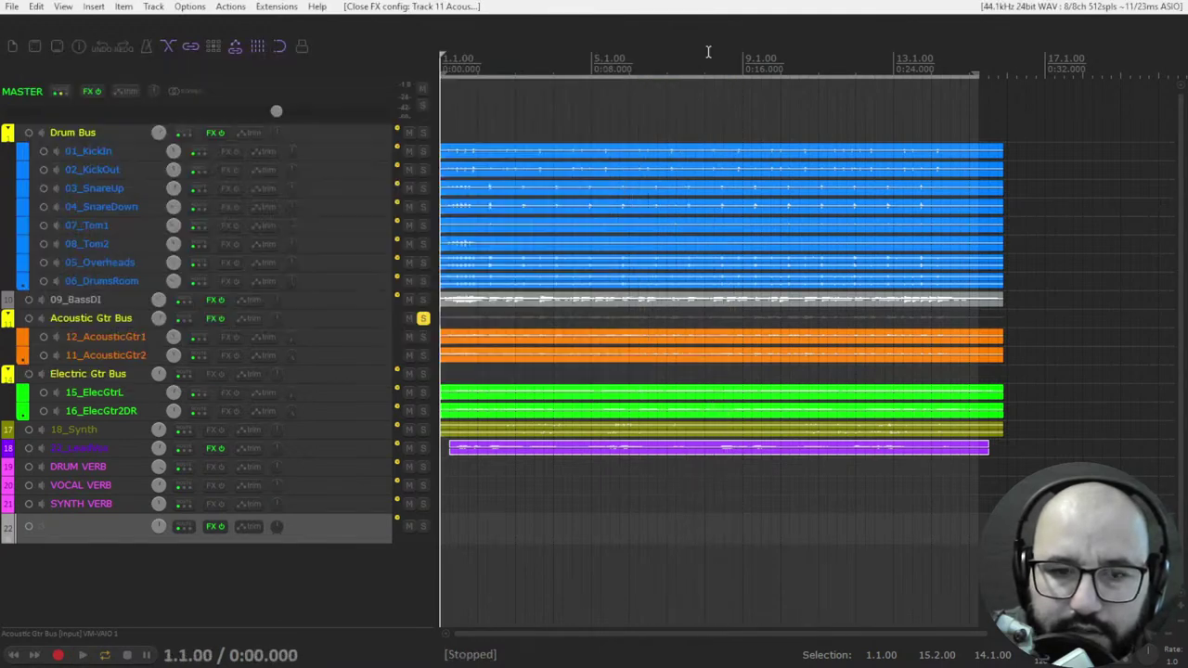
Unsolo the Acoustic Gtr Bus, solo the 22_LeadVox track and open its TR5 VC-670
{"action": "left_click", "coordinate": [423, 320]}
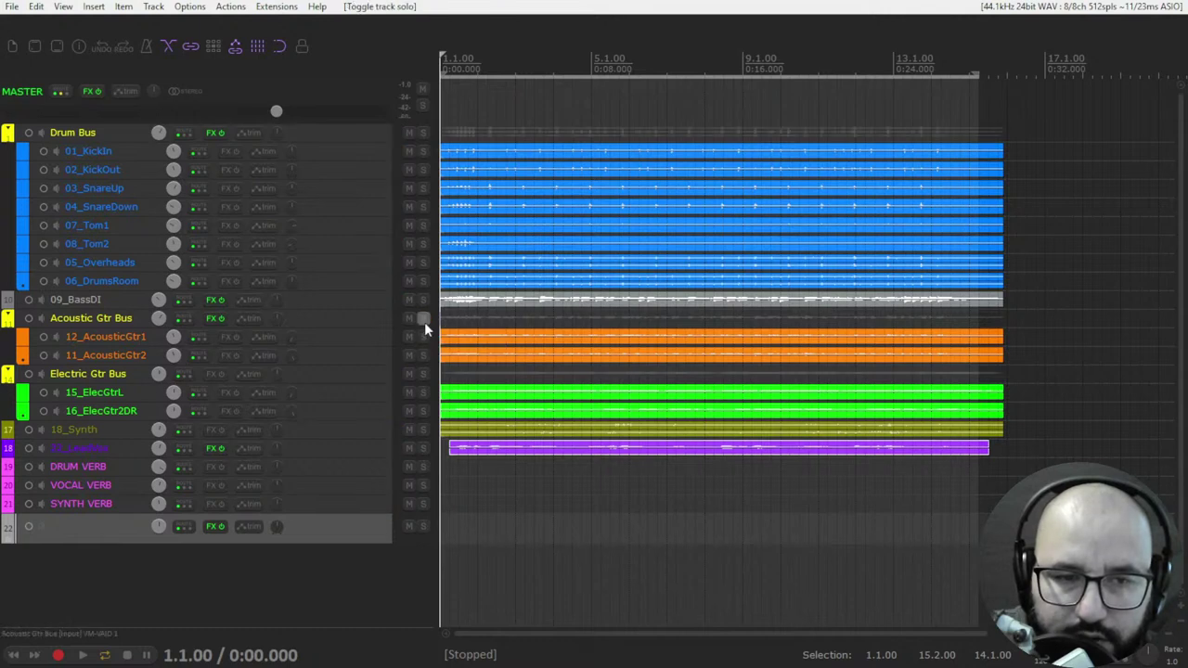
{"action": "left_click", "coordinate": [424, 449]}
{"action": "key", "text": "space"}
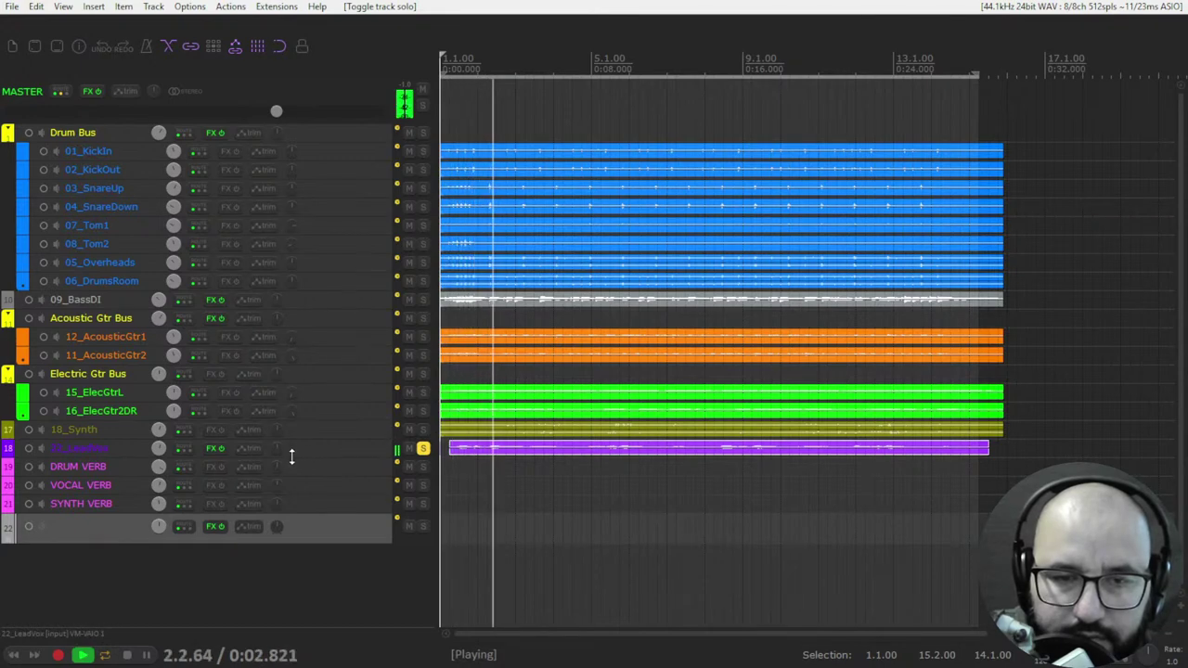
{"action": "right_click", "coordinate": [215, 448]}
{"action": "left_click", "coordinate": [230, 466]}
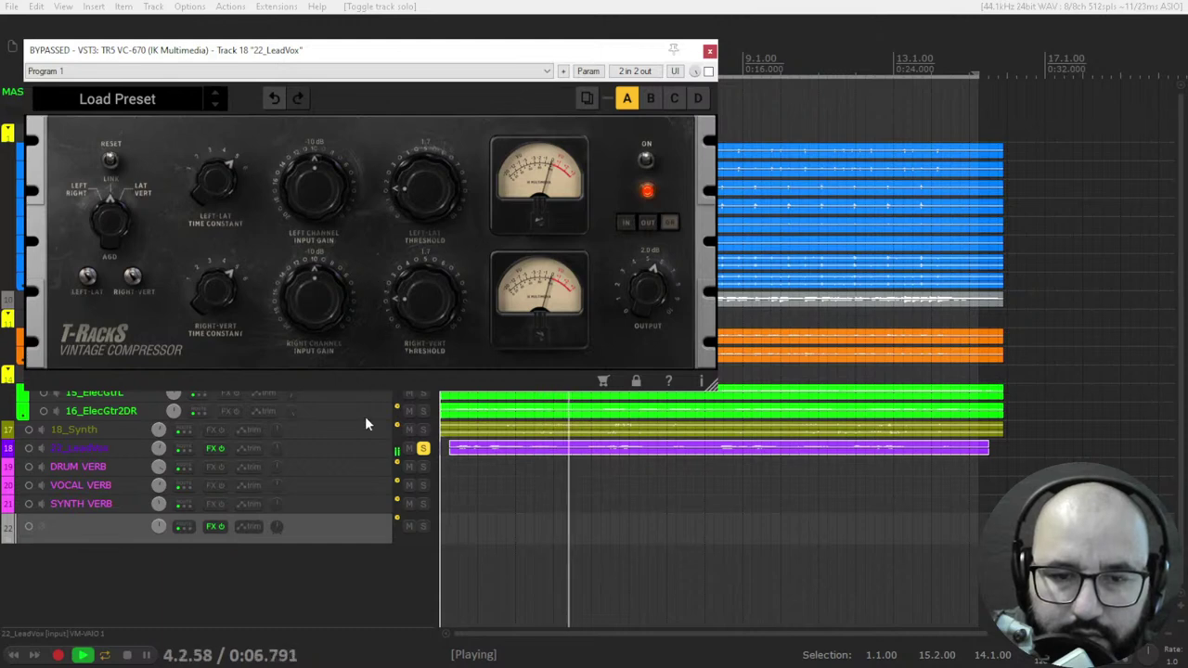
Make the lead vocal track much taller and stop playback
{"action": "left_click", "coordinate": [356, 456]}
{"action": "left_click_drag", "start_coordinate": [355, 456], "coordinate": [354, 580]}
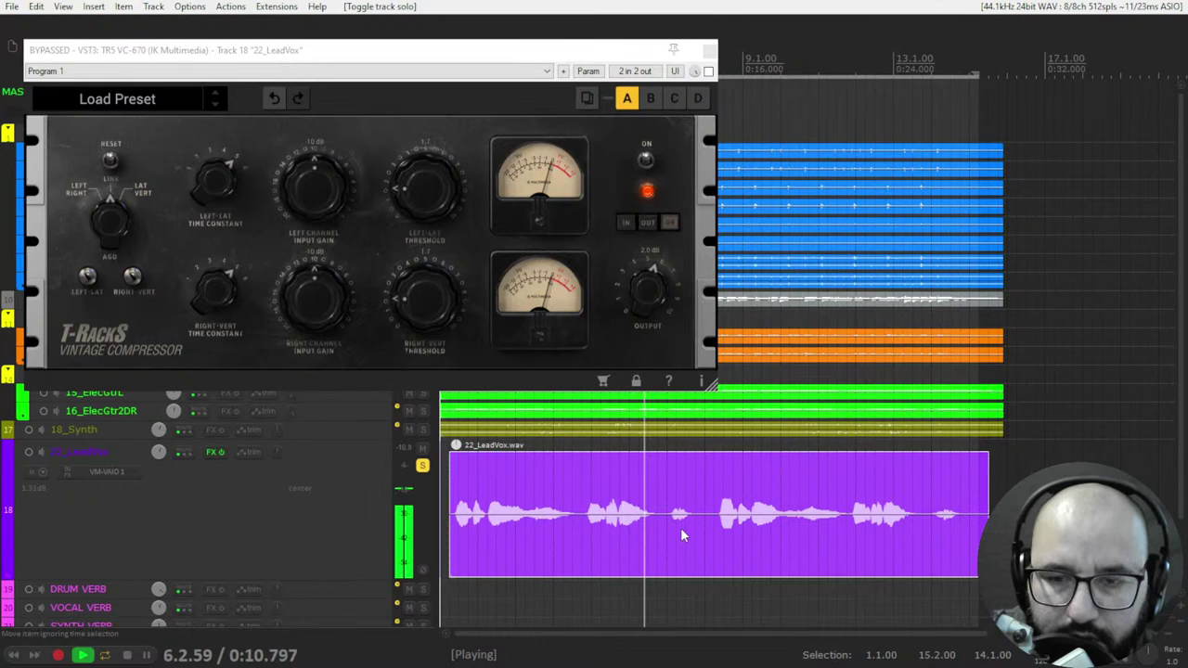
{"action": "key", "text": "space"}
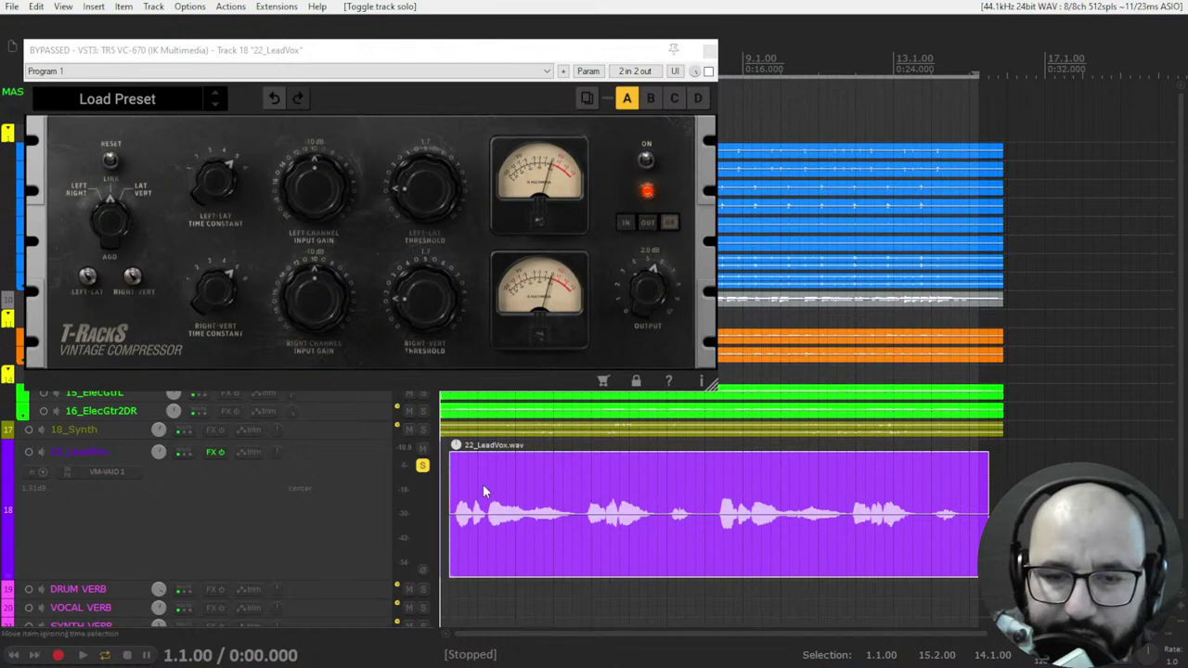
Switch on the lead vocal VC-670 and raise its threshold to 10.0 while the vocal plays
{"action": "key", "text": "space"}
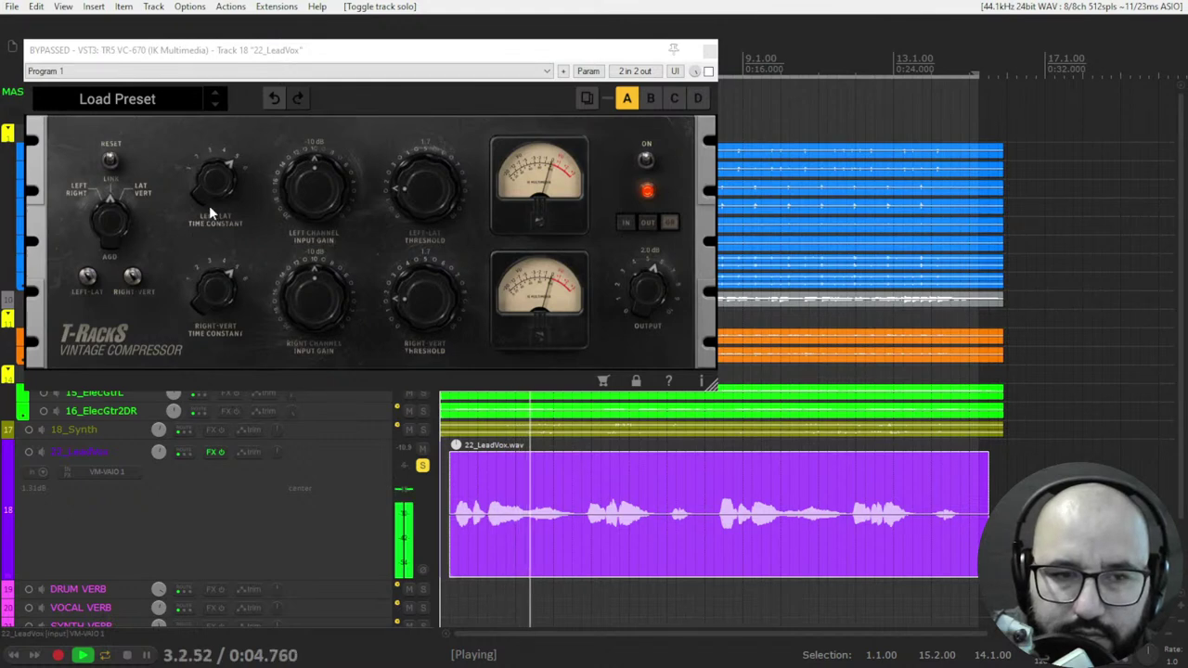
{"action": "key", "text": "space"}
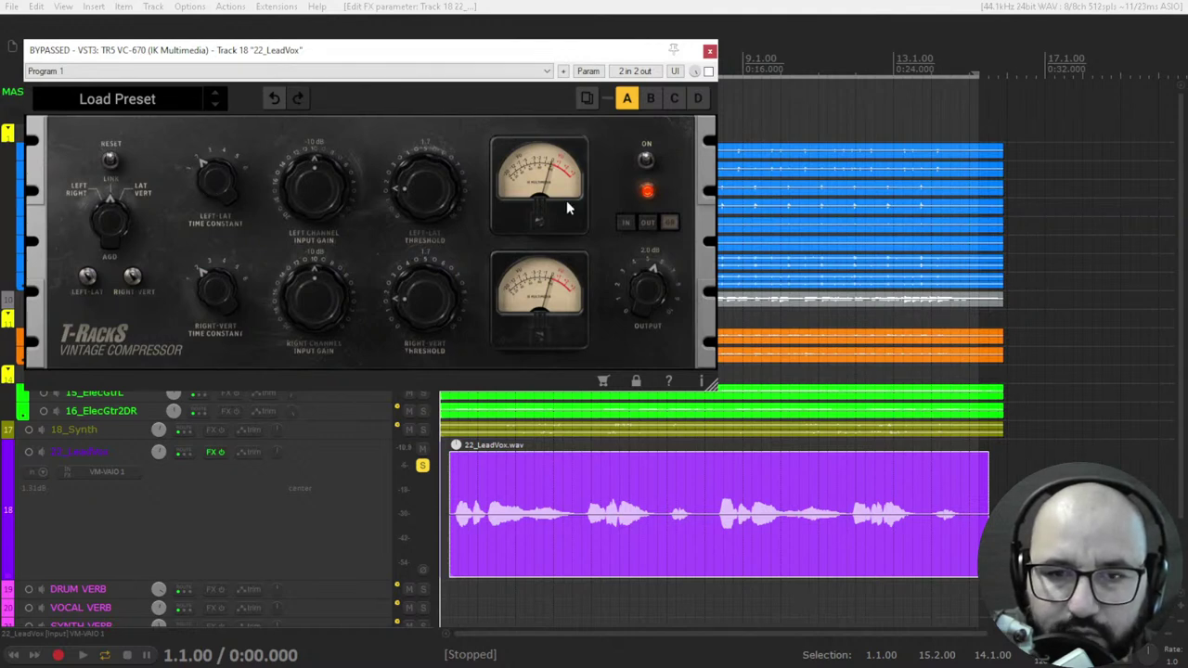
{"action": "key", "text": "space"}
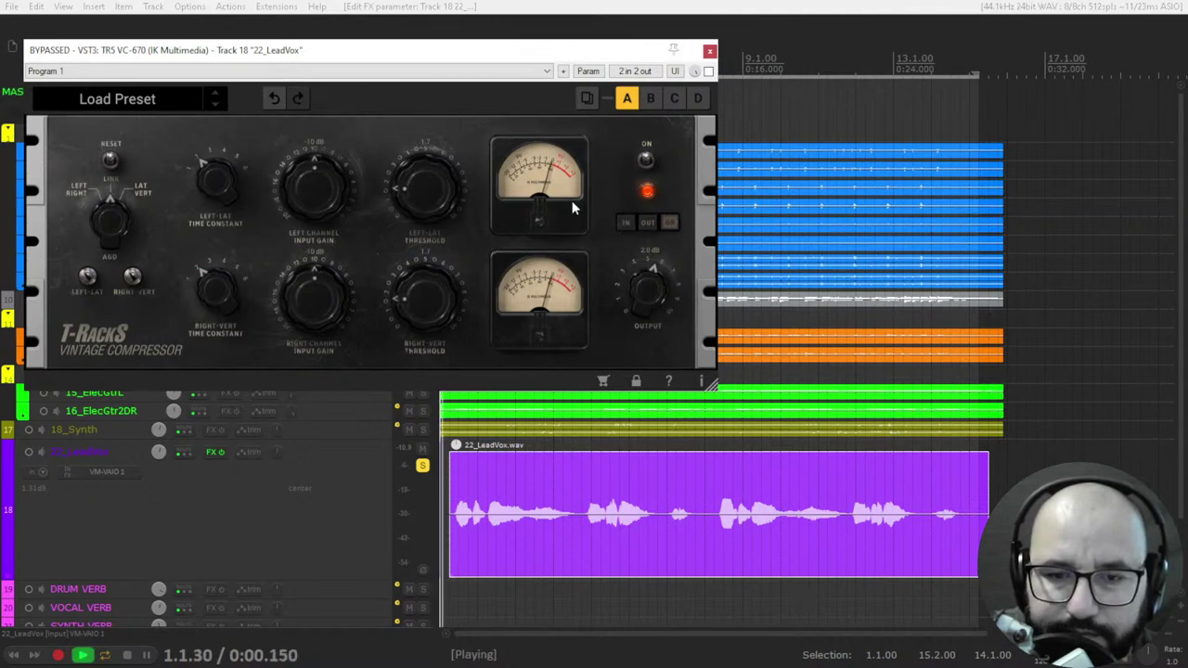
{"action": "left_click", "coordinate": [709, 71]}
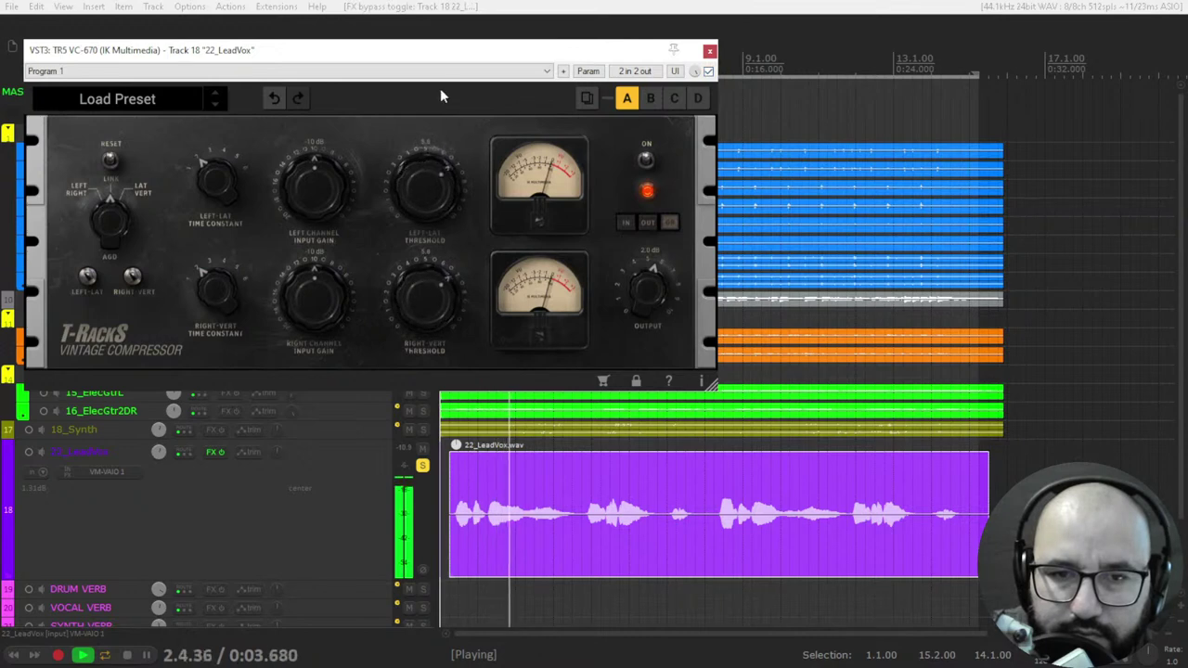
{"action": "left_click", "coordinate": [430, 172]}
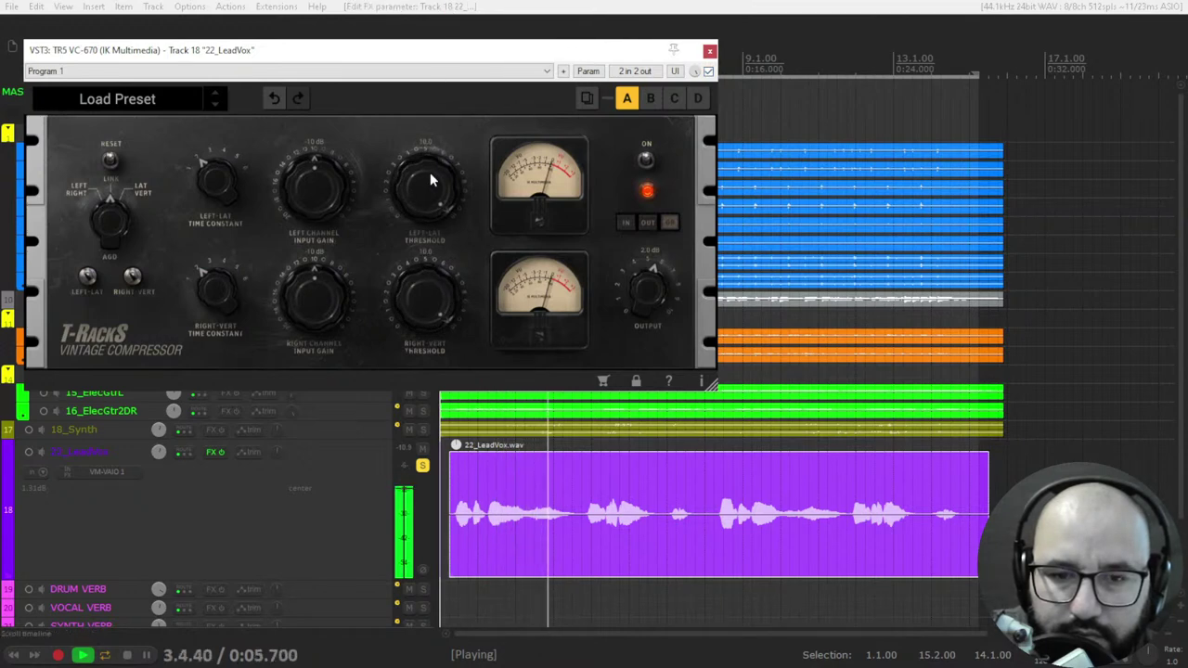
{"action": "key", "text": "space"}
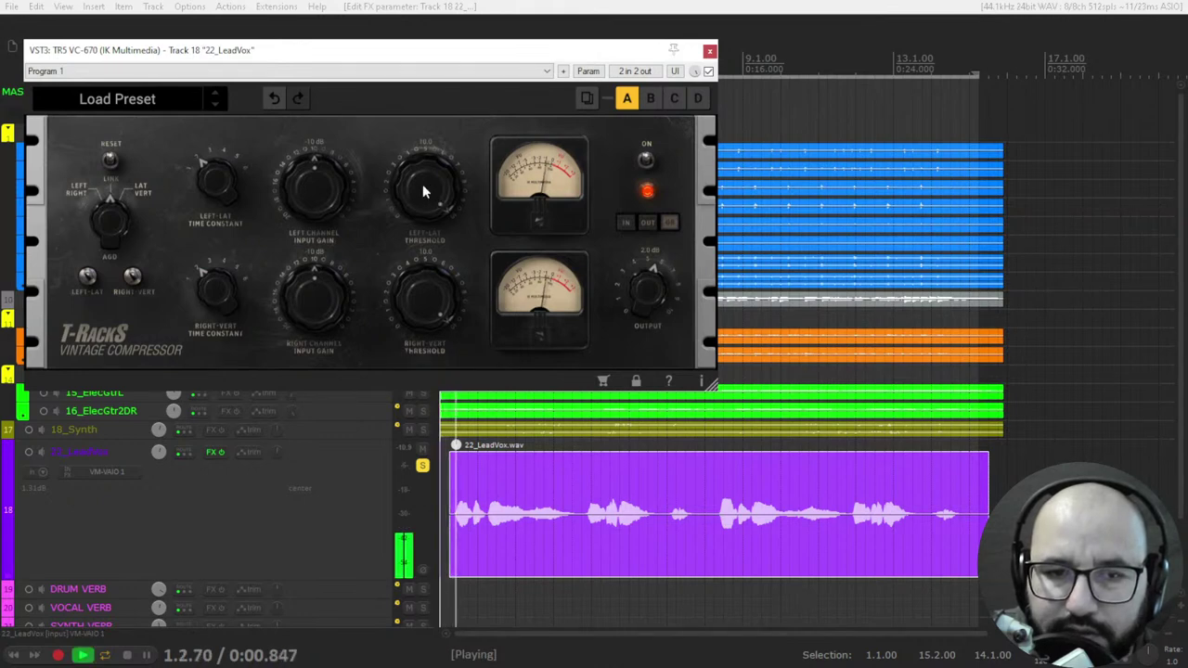
Raise both left and right channel input gains from -10 dB to -1 dB
{"action": "scroll", "coordinate": [313, 202], "scroll_direction": "up", "scroll_amount": 1}
{"action": "key", "text": "space"}
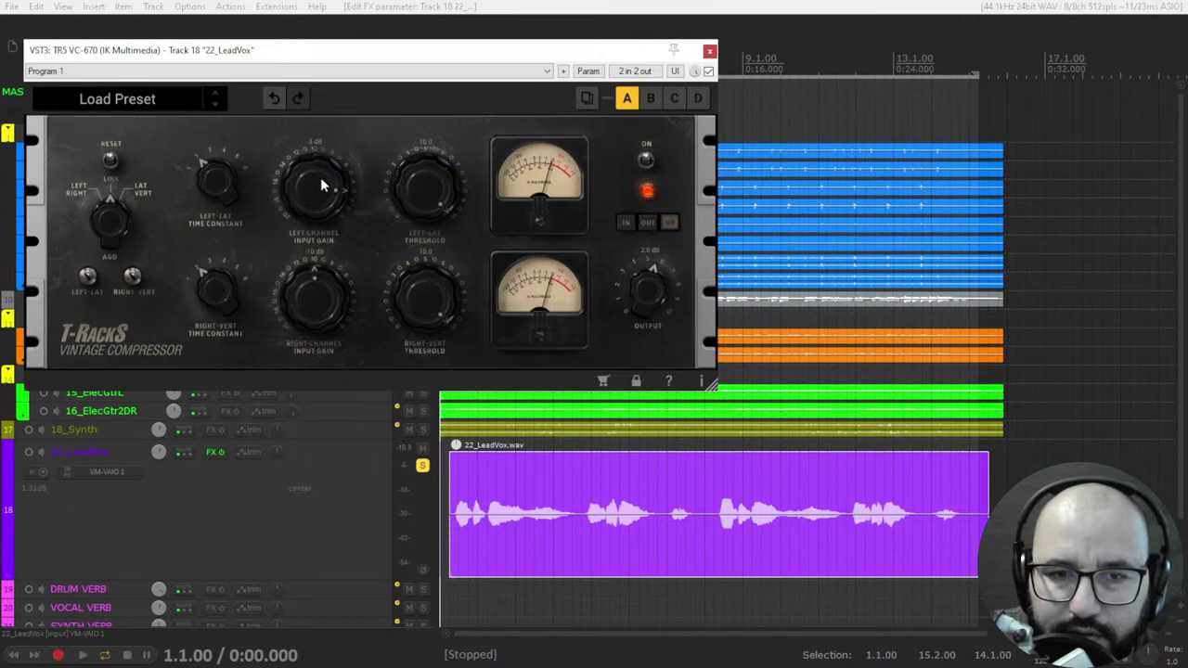
{"action": "scroll", "coordinate": [321, 175], "scroll_direction": "up", "scroll_amount": 1}
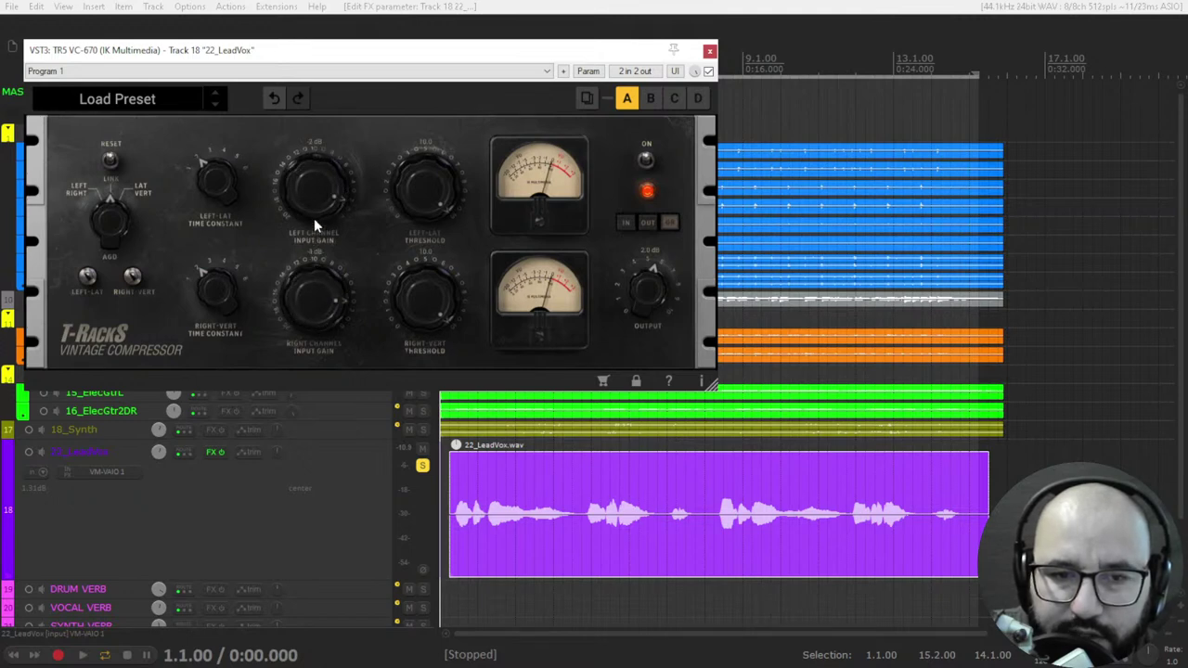
{"action": "key", "text": "space"}
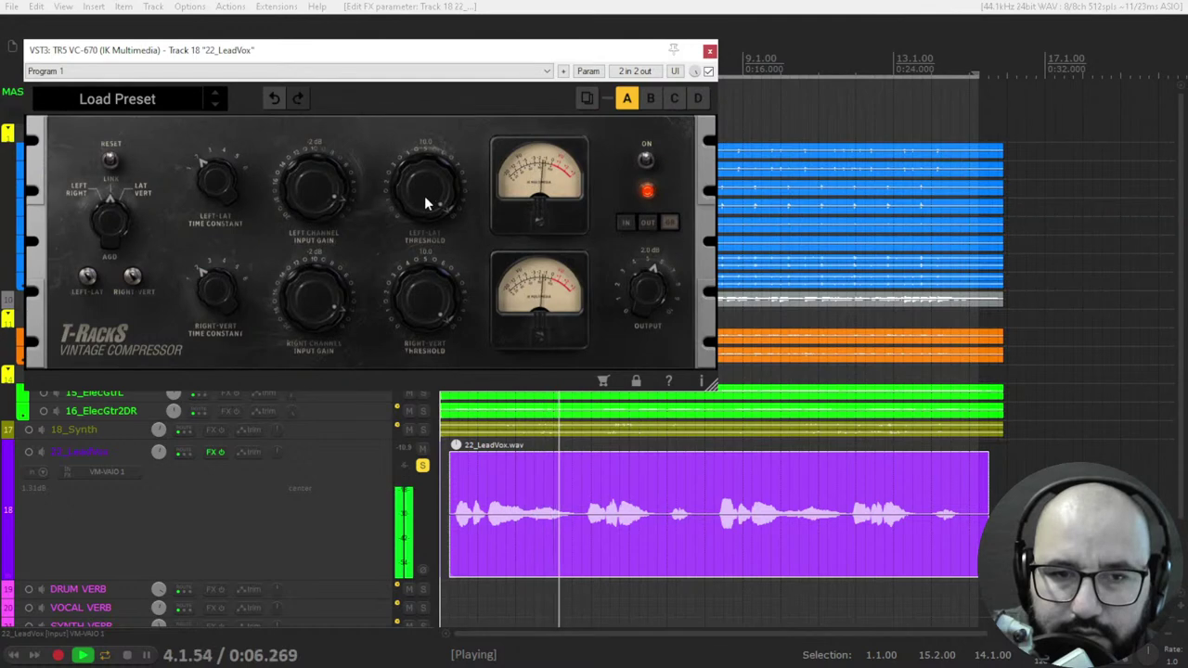
{"action": "left_click_drag", "start_coordinate": [323, 199], "coordinate": [321, 186]}
{"action": "left_click_drag", "start_coordinate": [310, 295], "coordinate": [308, 281]}
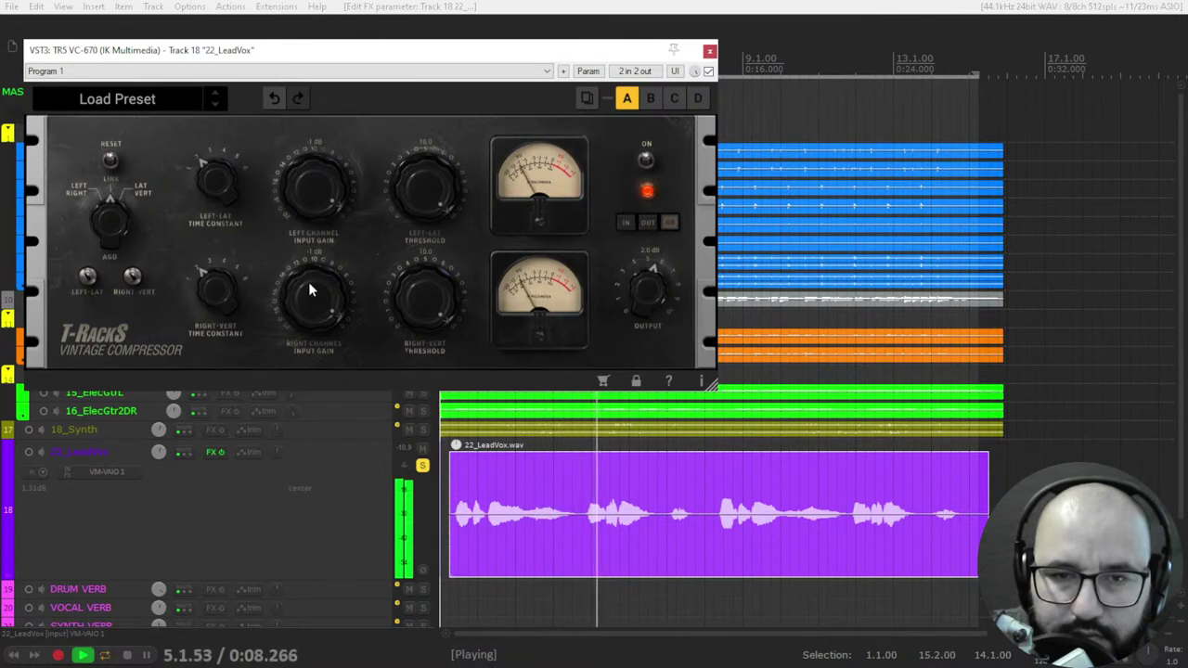
Compare the lead vocal compressor against bypass while replaying the song
{"action": "left_click", "coordinate": [708, 71]}
{"action": "left_click", "coordinate": [708, 72]}
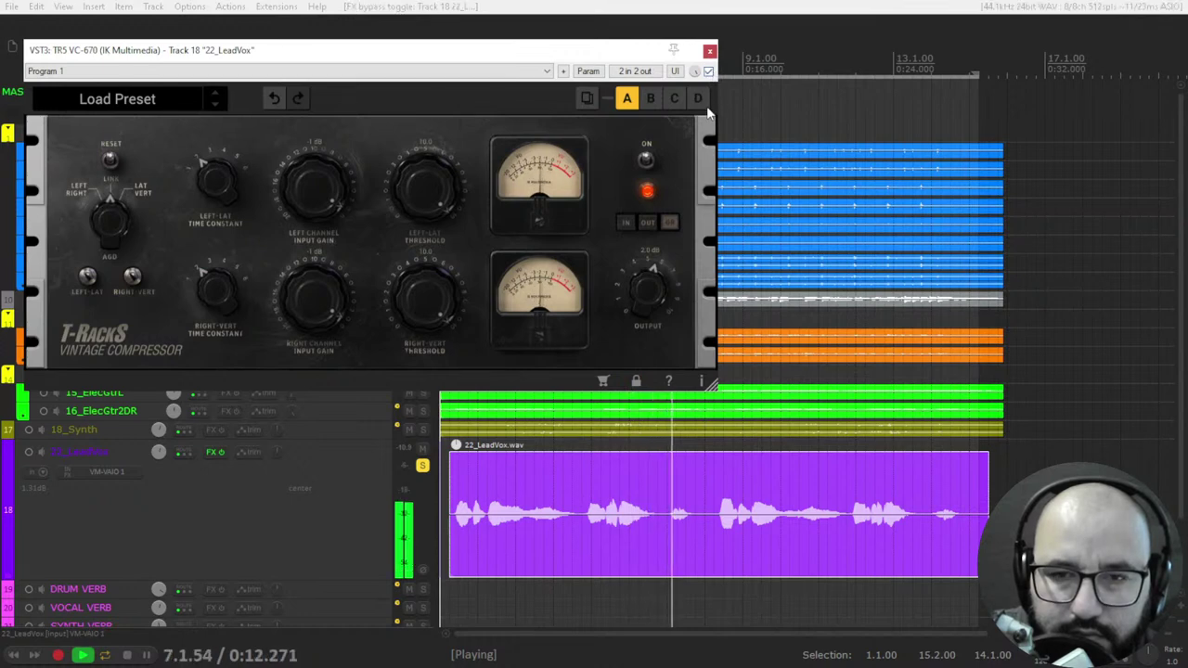
{"action": "key", "text": "space"}
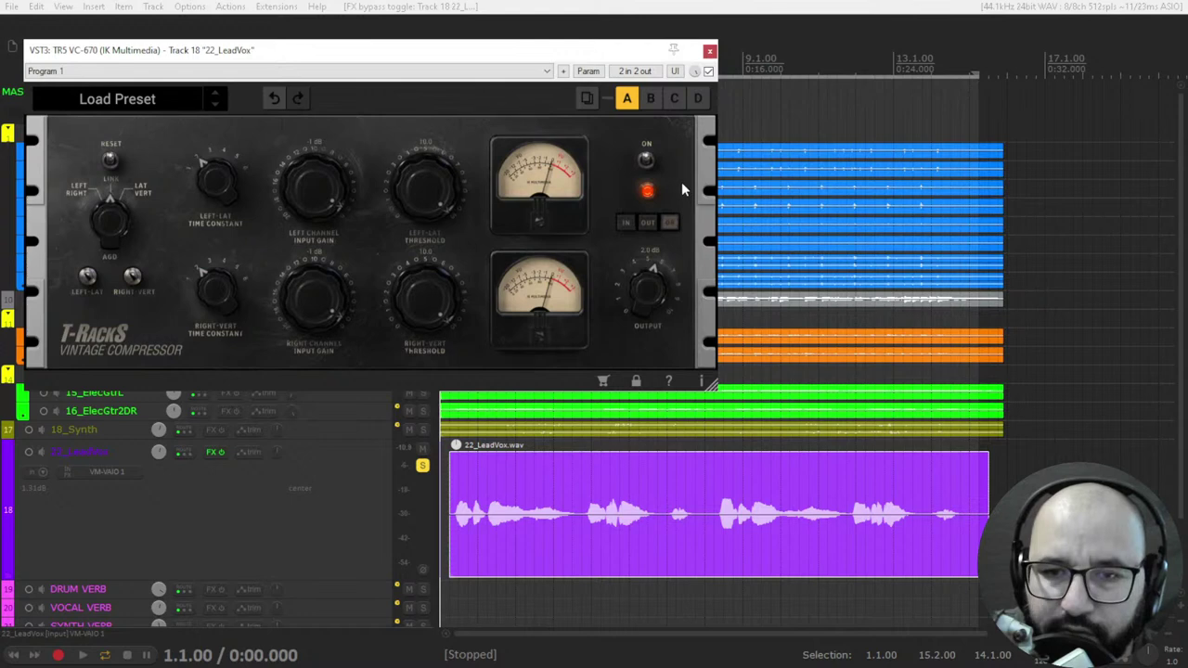
{"action": "key", "text": "space"}
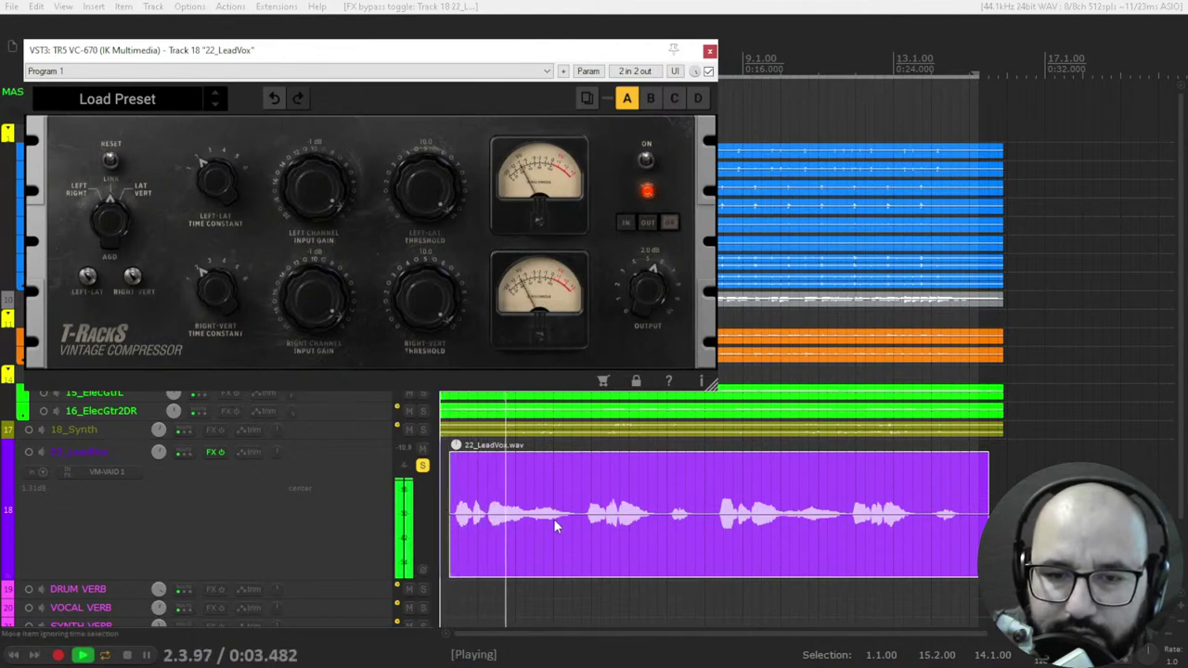
{"action": "left_click", "coordinate": [708, 72]}
{"action": "left_click", "coordinate": [709, 73]}
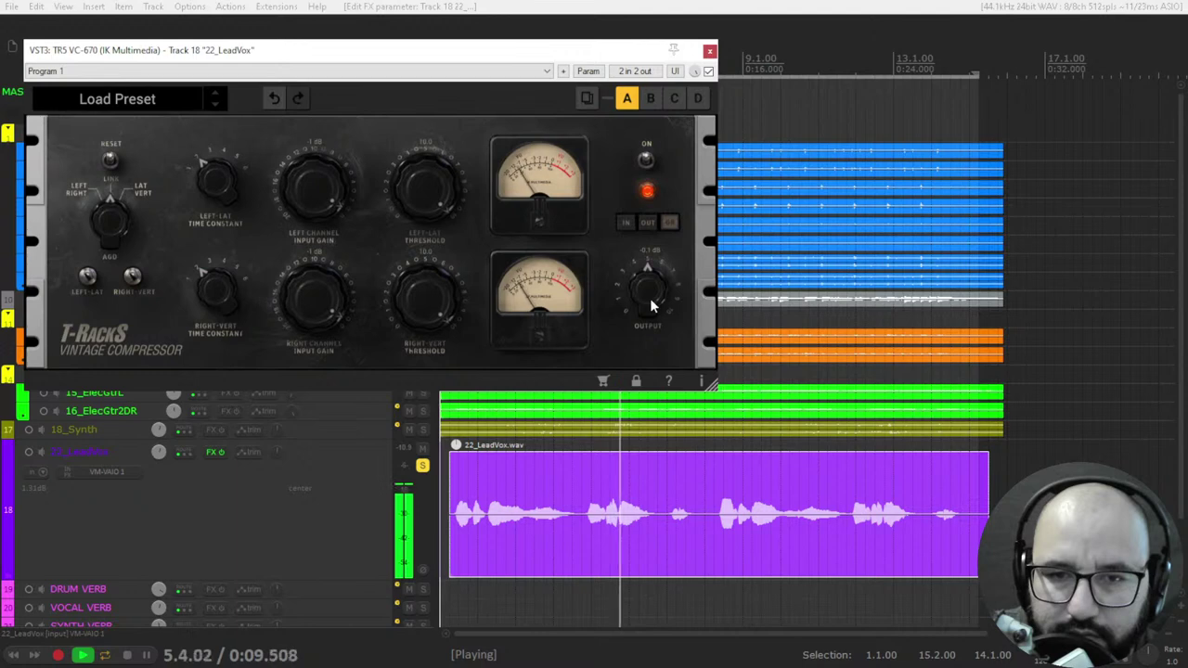
Lower the vocal compressor output to -0.1 dB, check it against bypass, and close the window
{"action": "left_click_drag", "start_coordinate": [650, 298], "coordinate": [650, 391]}
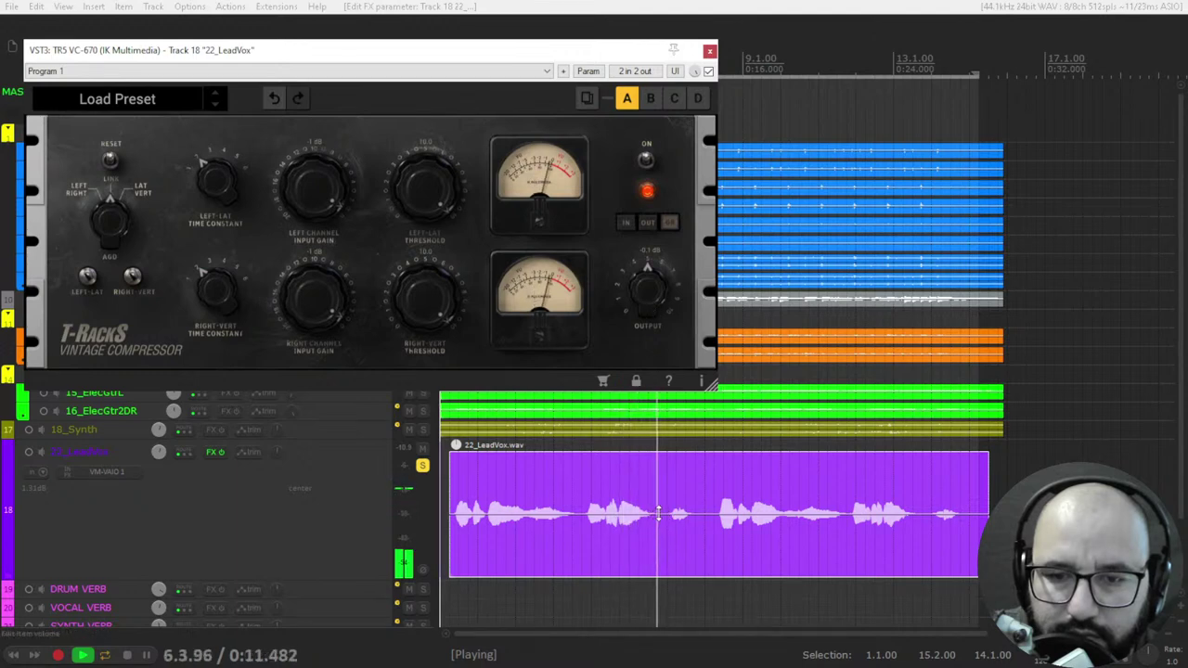
{"action": "key", "text": "space"}
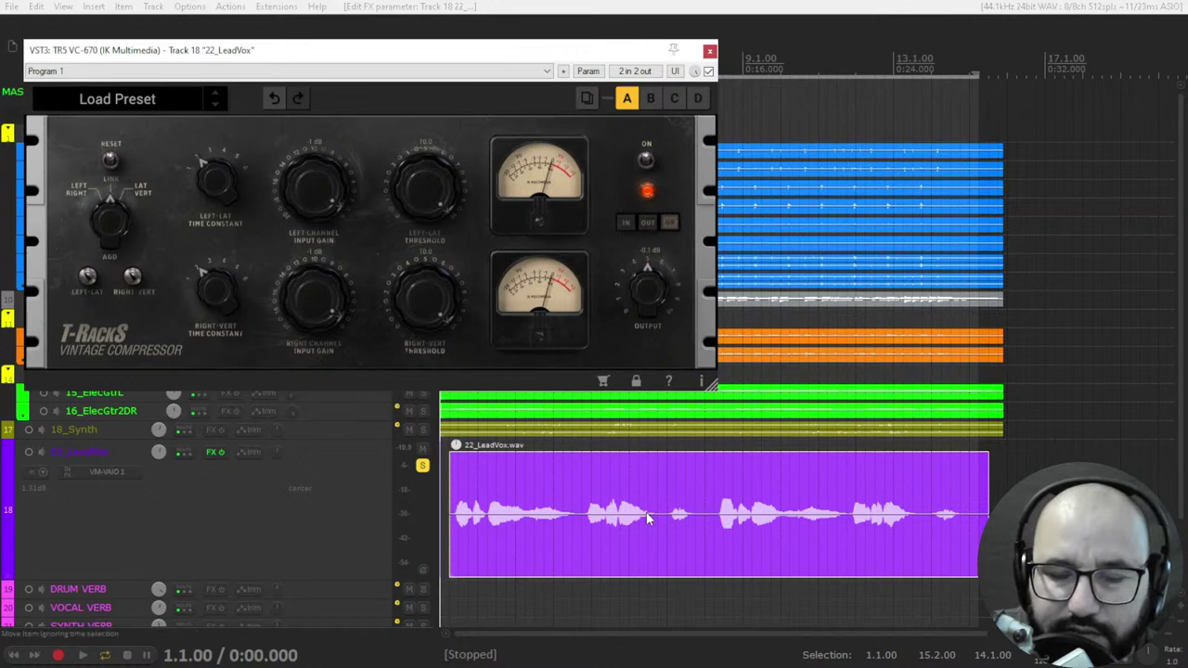
{"action": "key", "text": "space"}
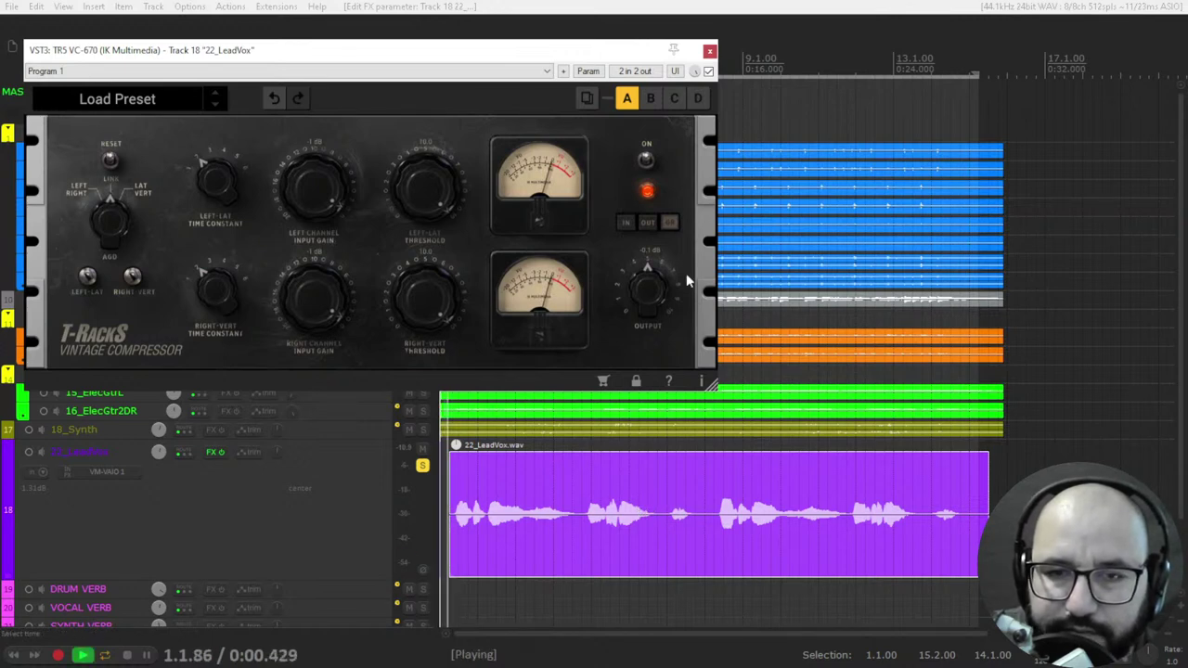
{"action": "left_click", "coordinate": [708, 71]}
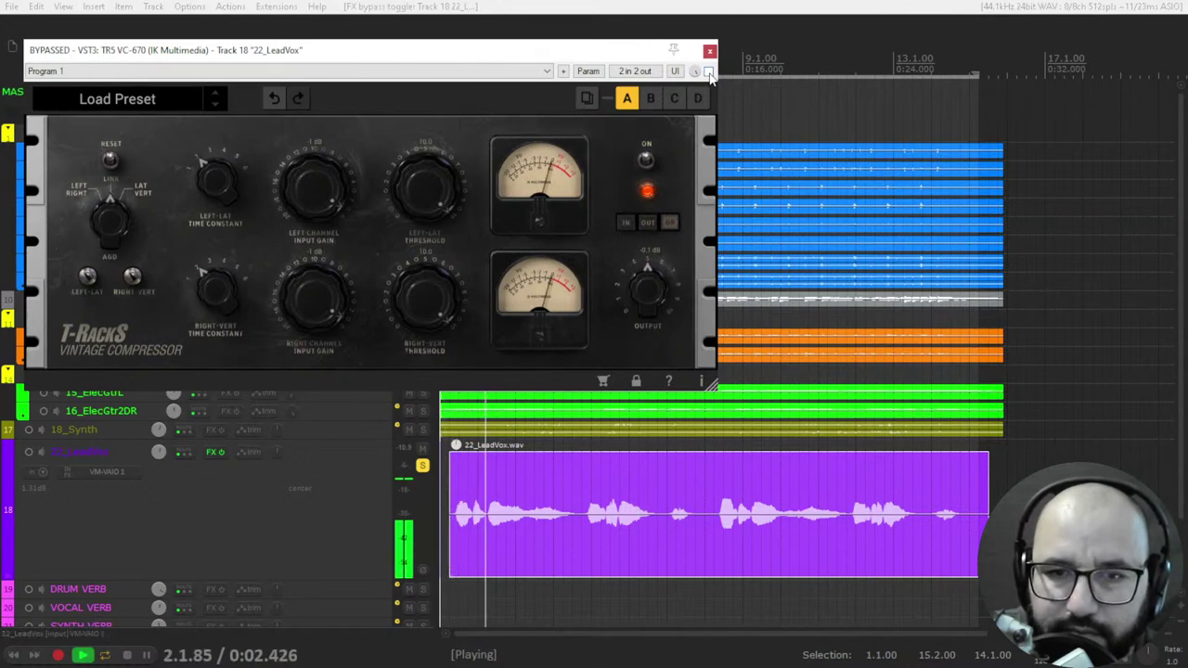
{"action": "left_click", "coordinate": [708, 72]}
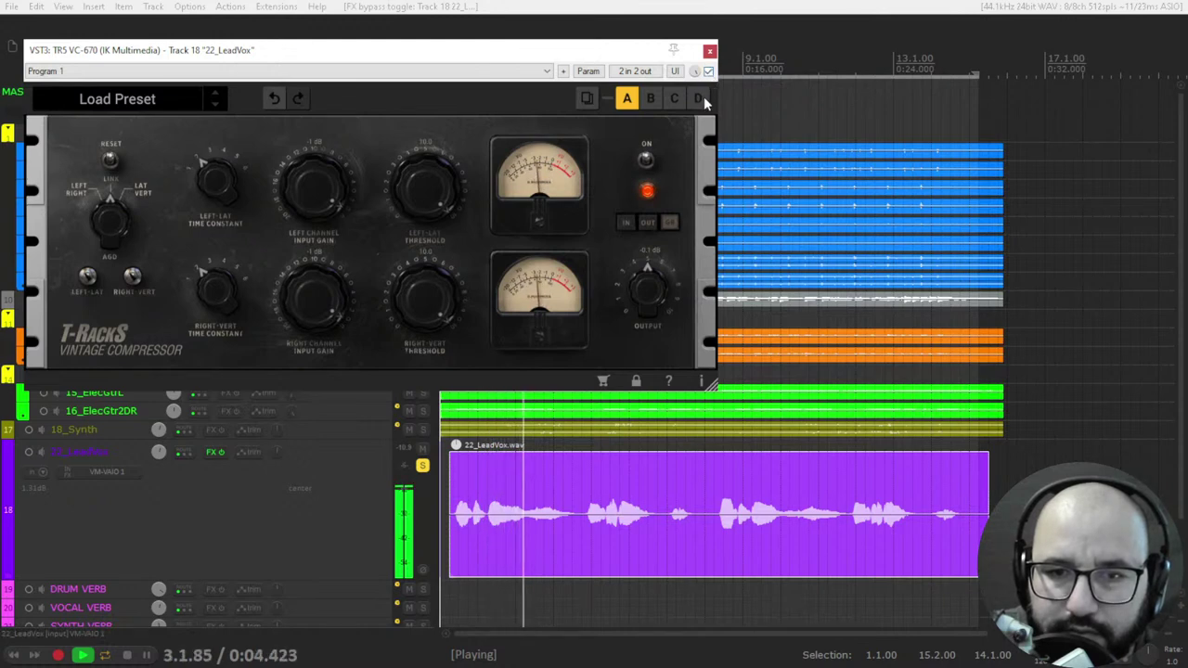
{"action": "left_click", "coordinate": [710, 51]}
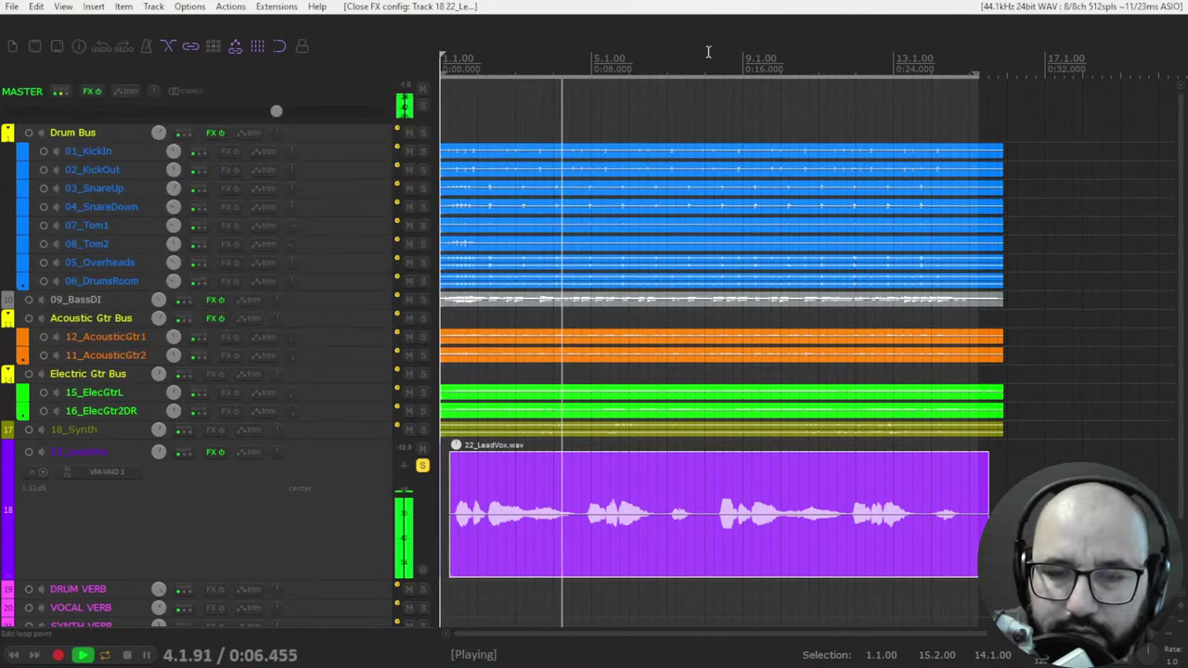
Stop playback, unsolo the lead vocal and shrink its track back down
{"action": "key", "text": "space"}
{"action": "left_click", "coordinate": [422, 465]}
{"action": "double_click", "coordinate": [364, 460]}
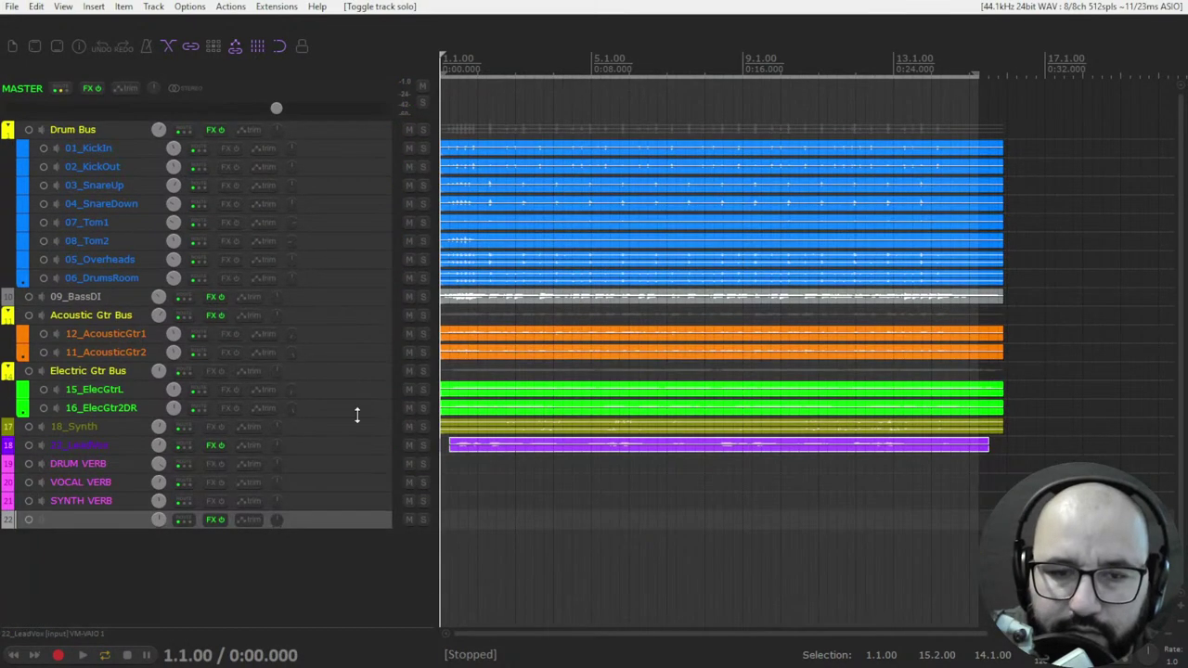
Add a TR5 VC-670 to the Master Track, switch it on and set its output to about 0.7 dB
{"action": "right_click", "coordinate": [84, 93]}
{"action": "left_click", "coordinate": [111, 102]}
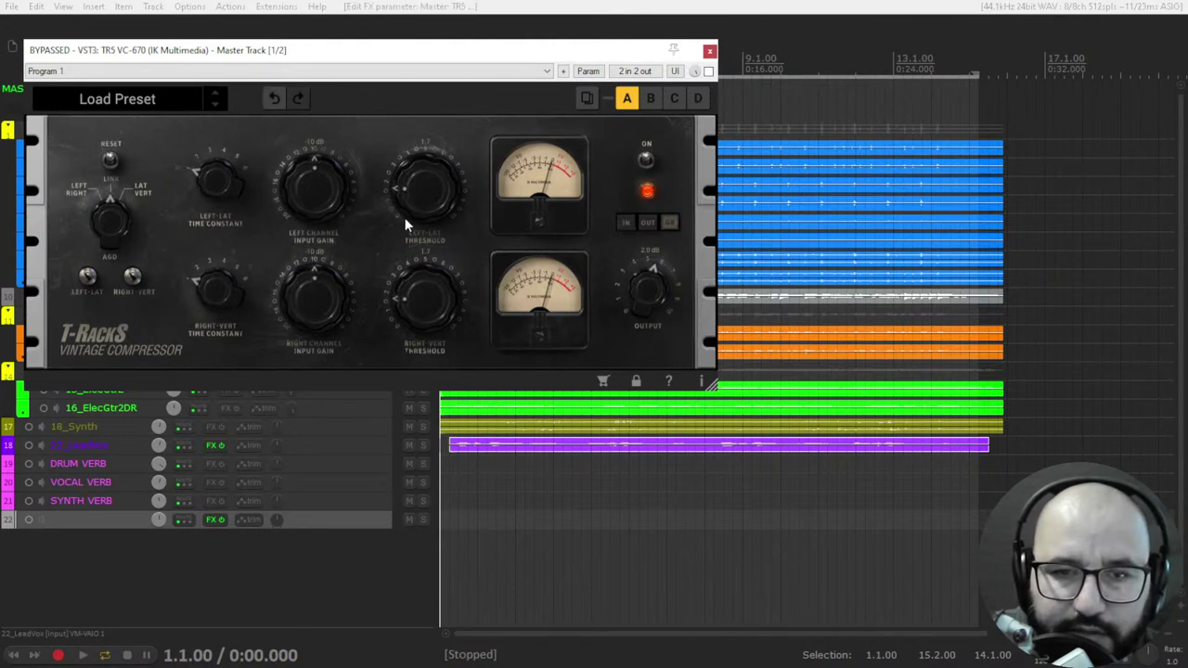
{"action": "key", "text": "space"}
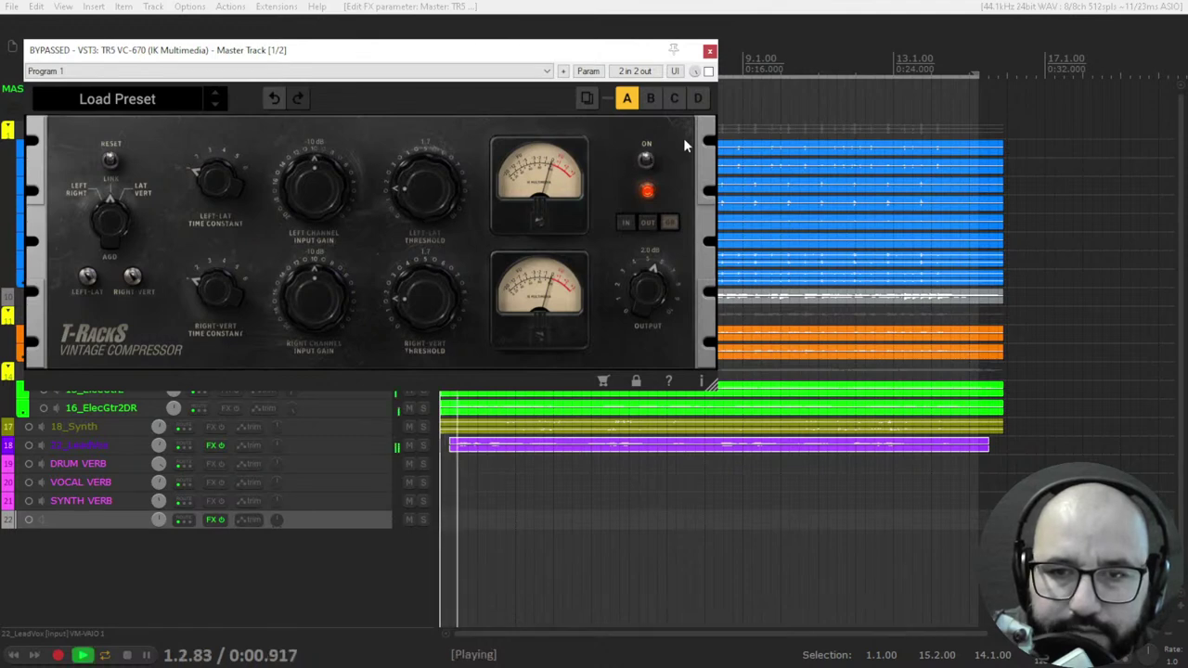
{"action": "left_click", "coordinate": [708, 71]}
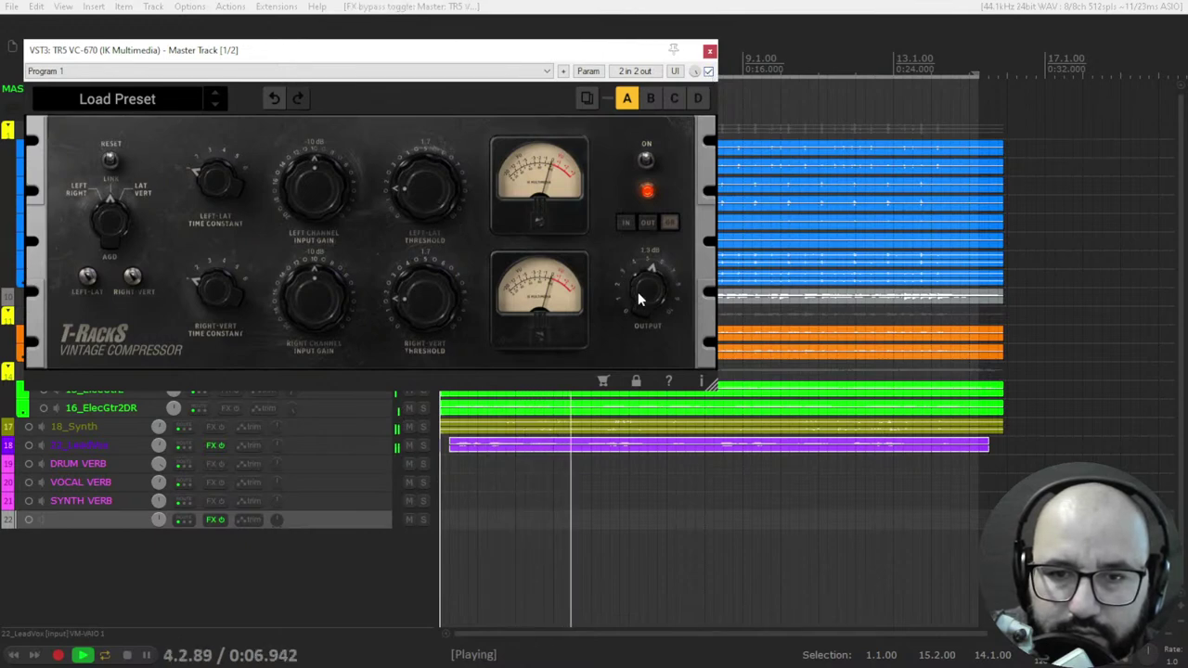
{"action": "scroll", "coordinate": [641, 296], "scroll_direction": "down", "scroll_amount": 3}
{"action": "left_click_drag", "start_coordinate": [434, 207], "coordinate": [427, 155]}
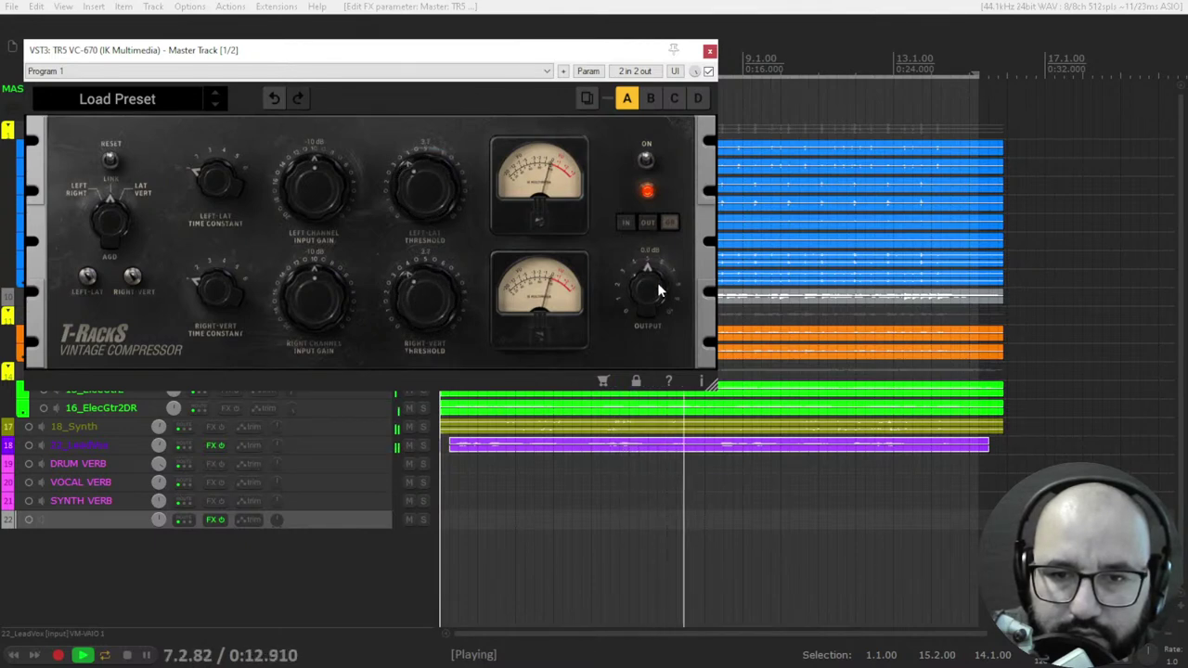
A/B the master compressor against bypass repeatedly over the full mix, leaving it switched on
{"action": "scroll", "coordinate": [658, 284], "scroll_direction": "down", "scroll_amount": 1}
{"action": "left_click", "coordinate": [708, 72]}
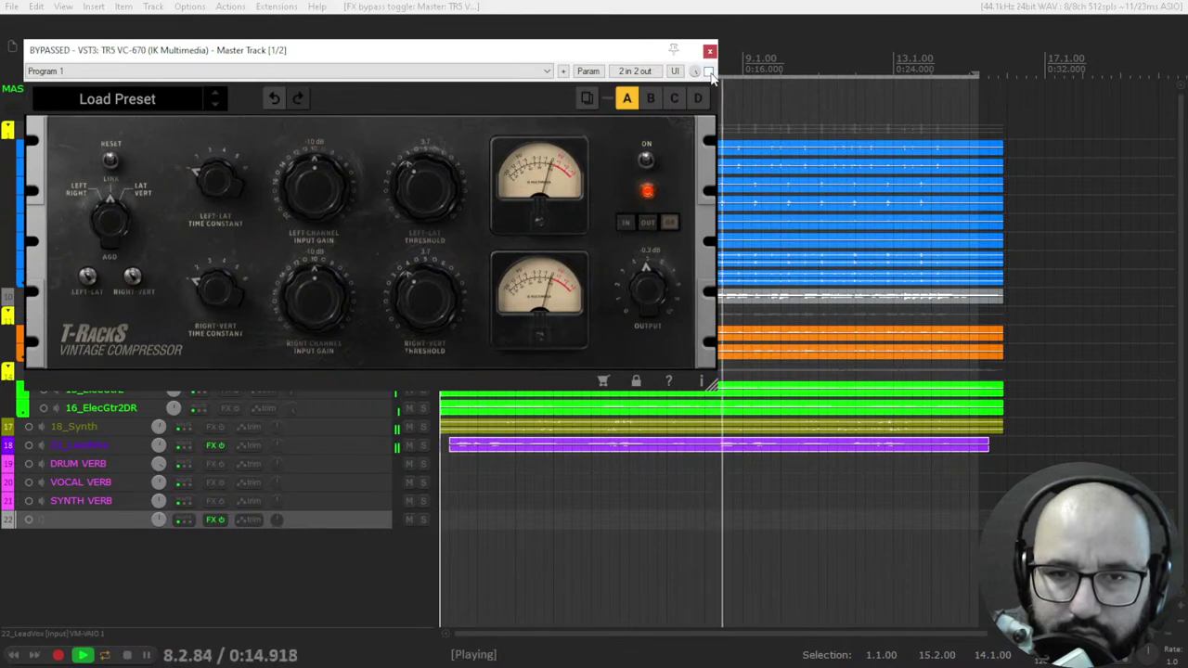
{"action": "left_click", "coordinate": [708, 71]}
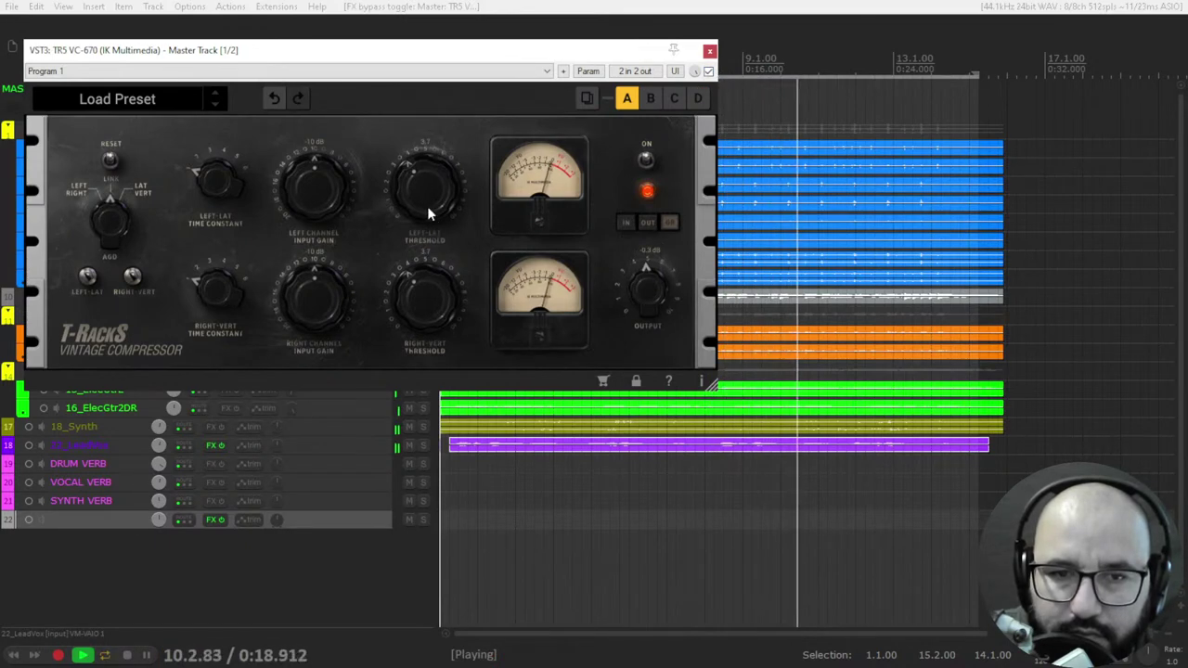
{"action": "scroll", "coordinate": [428, 214], "scroll_direction": "down", "scroll_amount": 1}
{"action": "scroll", "coordinate": [428, 211], "scroll_direction": "down", "scroll_amount": 2}
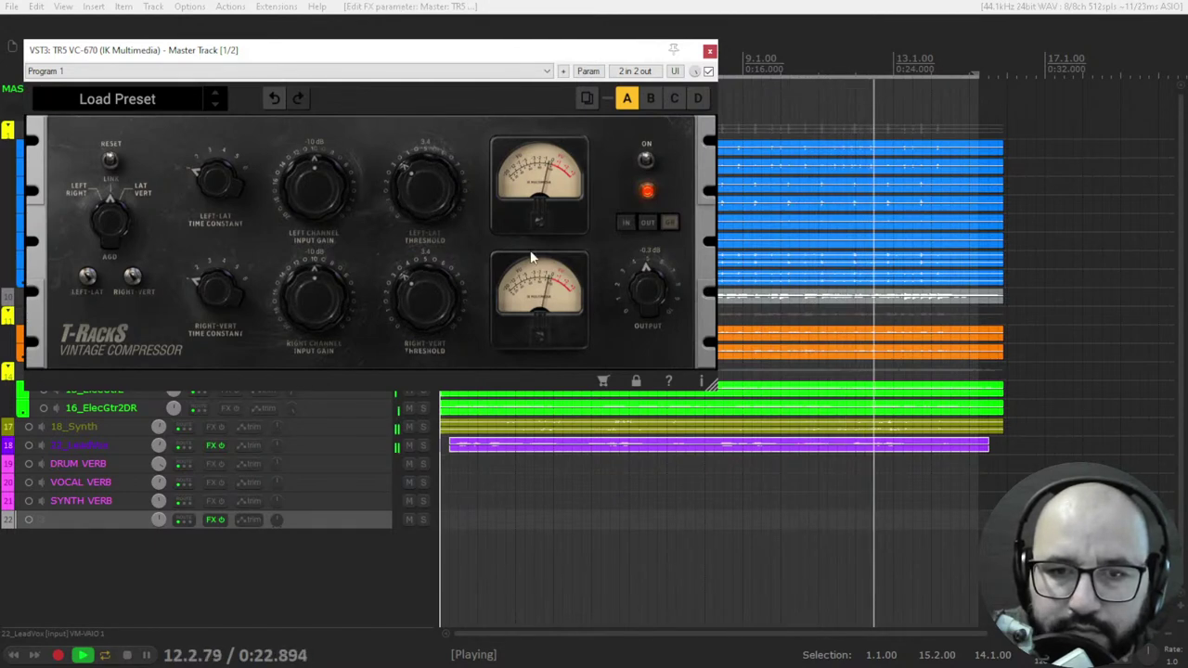
{"action": "left_click", "coordinate": [708, 71]}
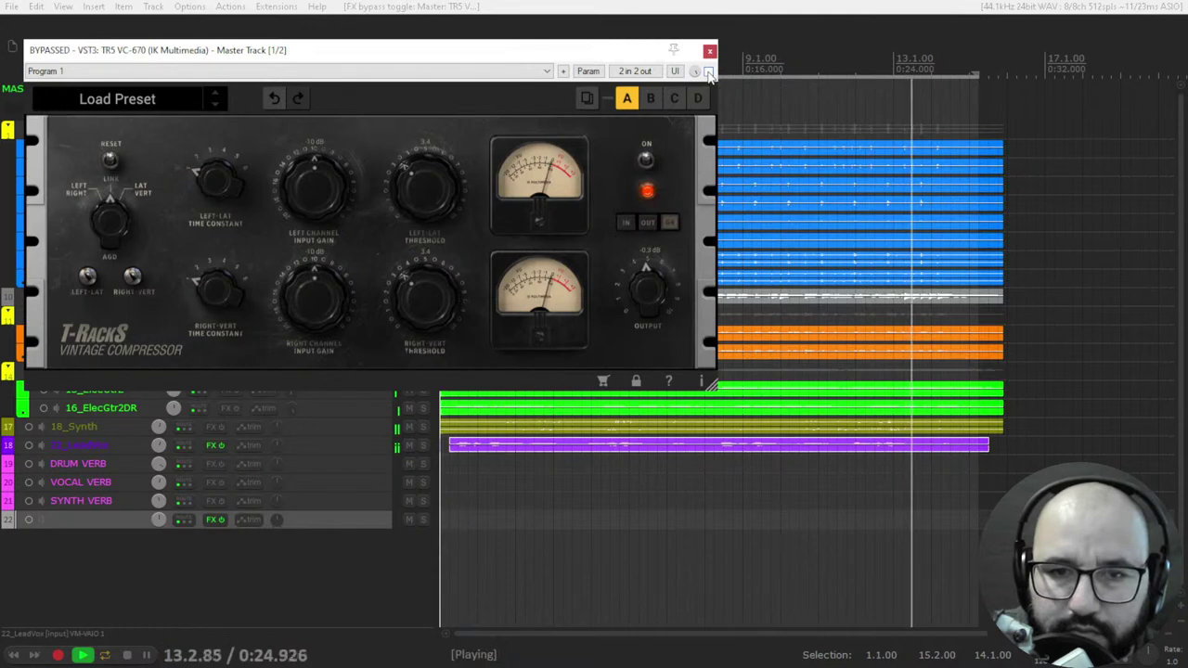
{"action": "left_click", "coordinate": [708, 71]}
{"action": "key", "text": "space"}
{"action": "key", "text": "space"}
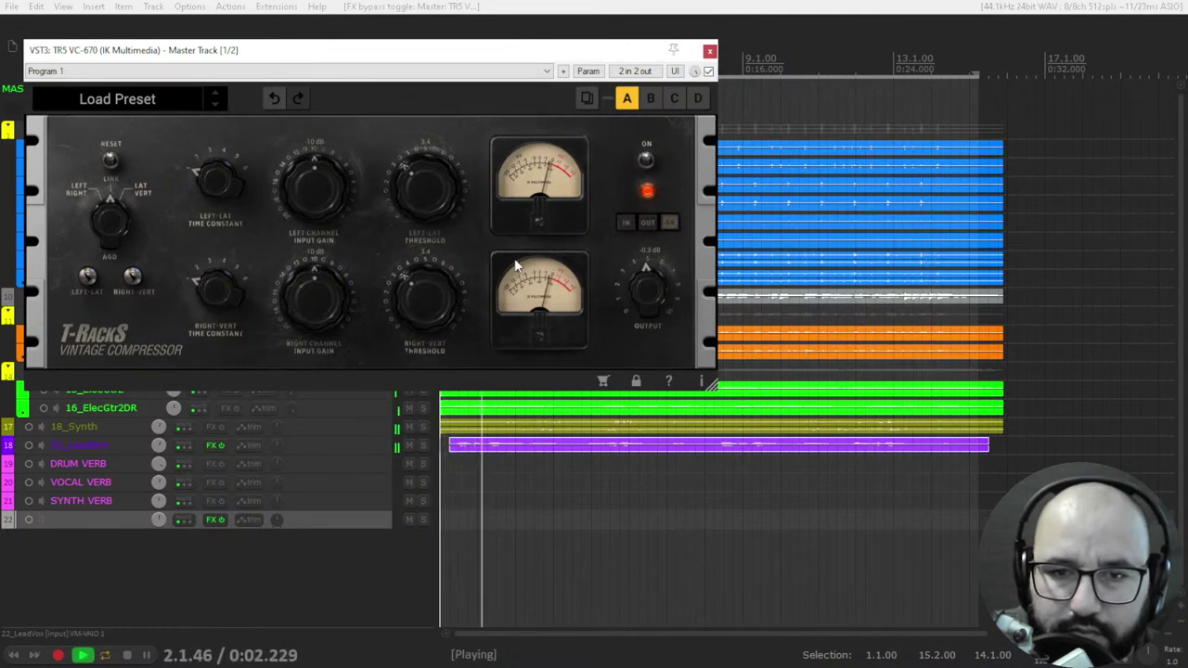
{"action": "left_click", "coordinate": [709, 72]}
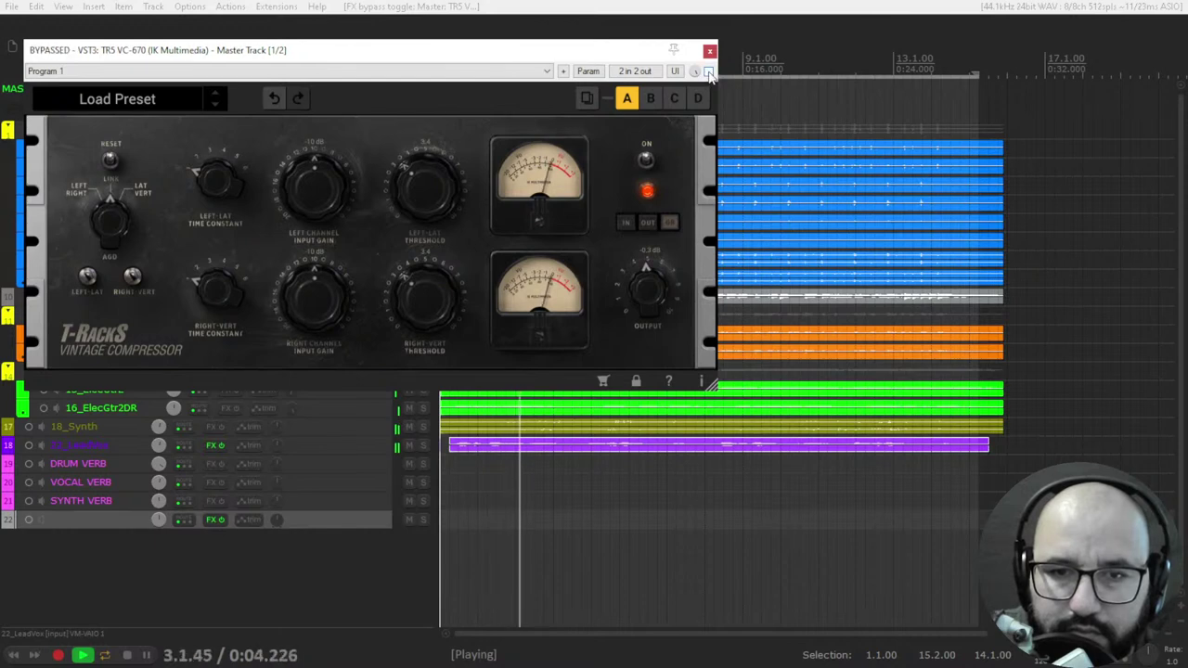
{"action": "left_click", "coordinate": [708, 71]}
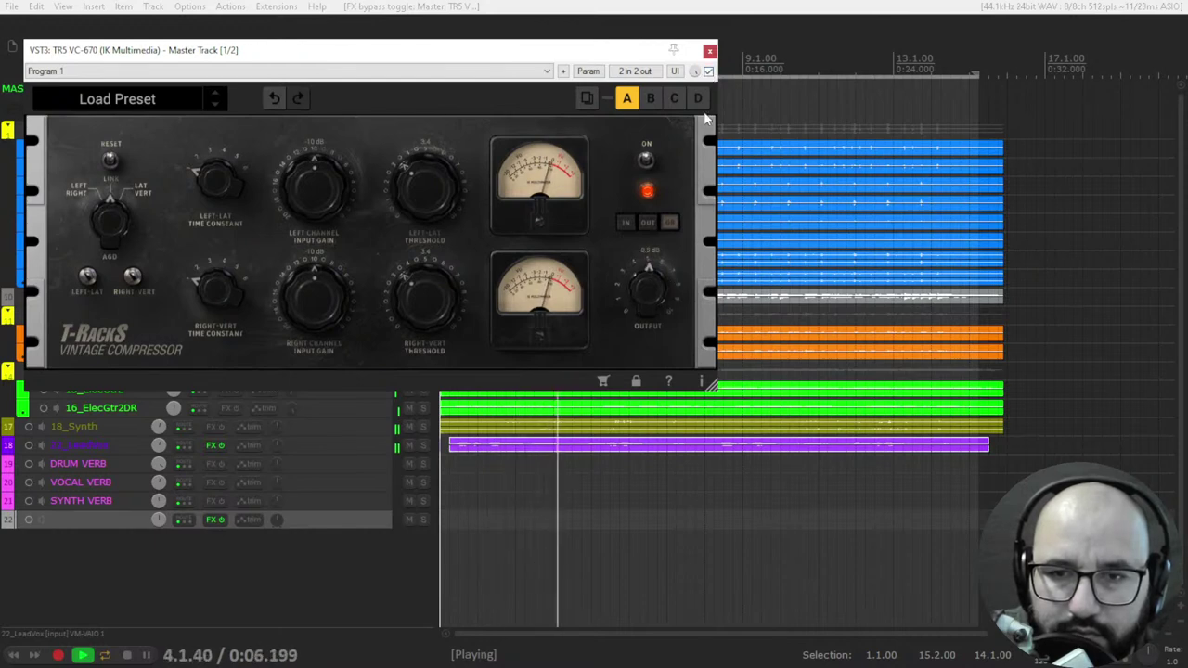
{"action": "left_click", "coordinate": [708, 71]}
{"action": "left_click", "coordinate": [709, 72]}
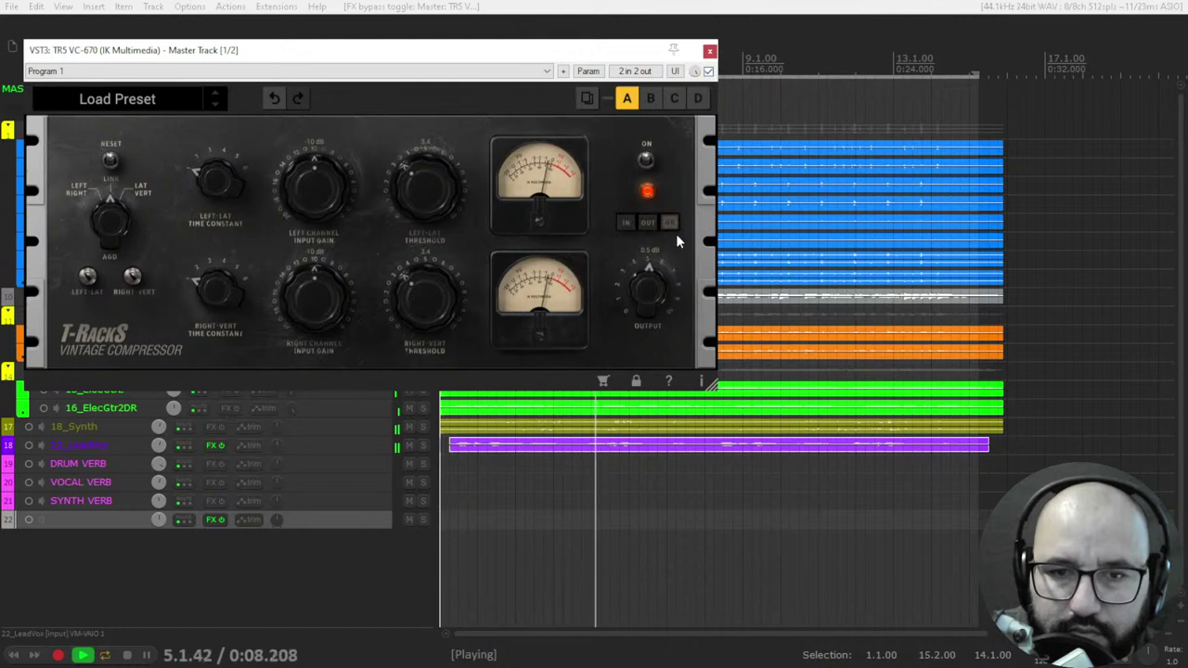
Close the master compressor window, A/B all effects bypassed versus active, then stop with FX on
{"action": "left_click", "coordinate": [710, 51]}
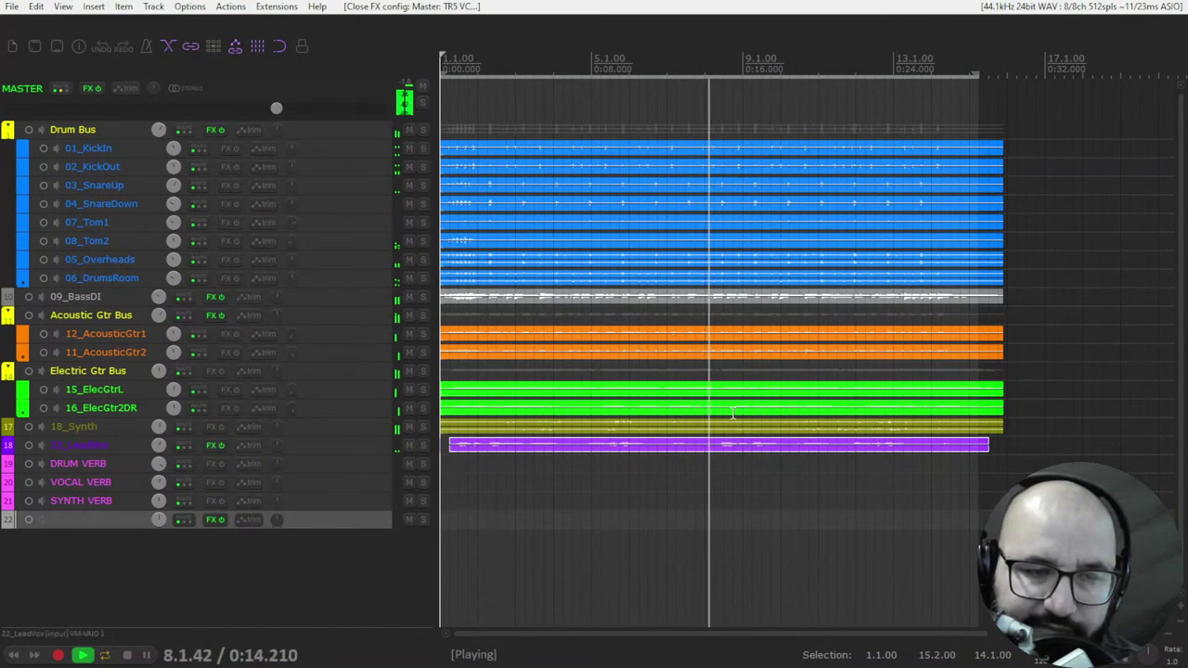
{"action": "key", "text": "b"}
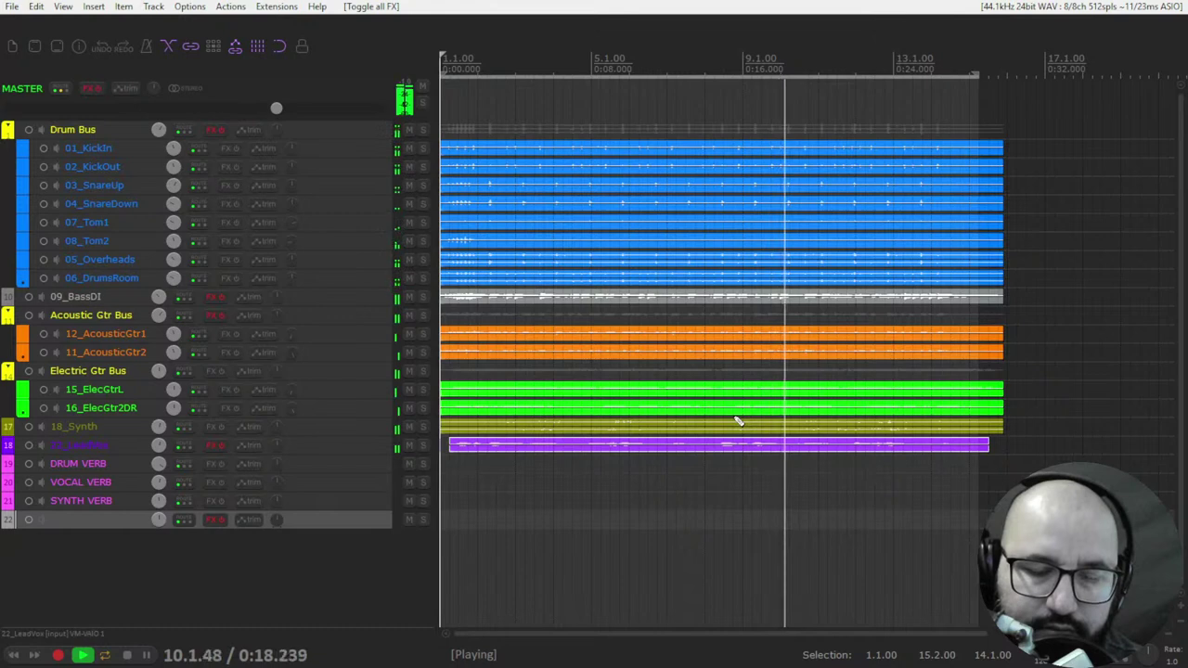
{"action": "key", "text": "b"}
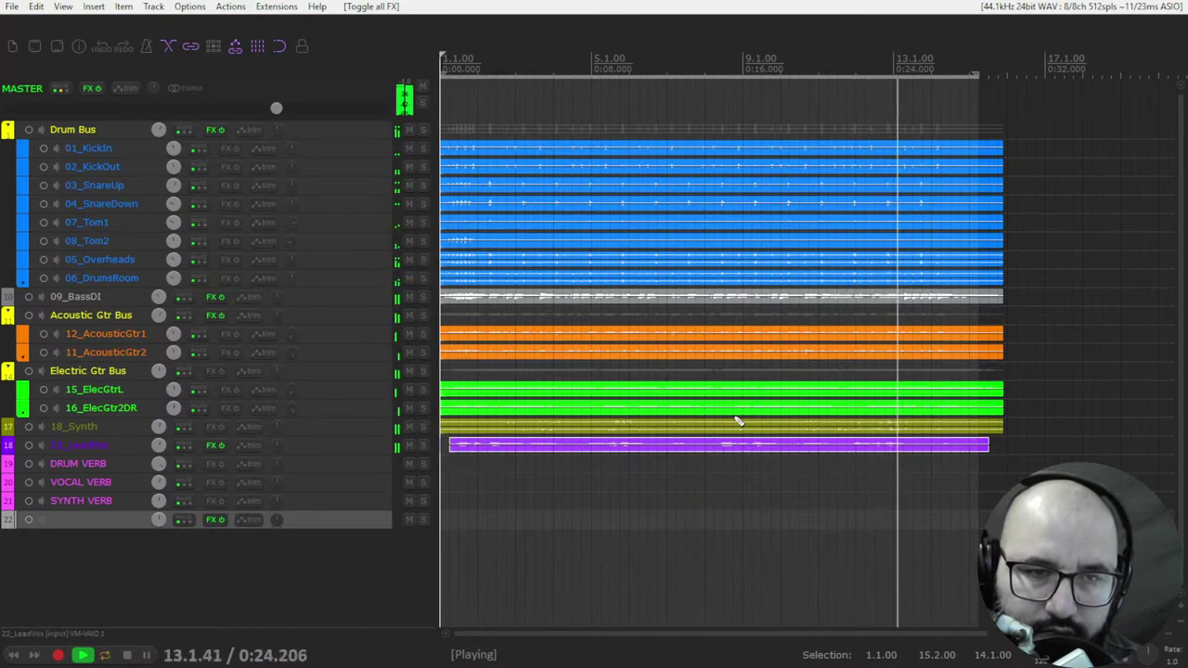
{"action": "key", "text": "b"}
{"action": "key", "text": "b"}
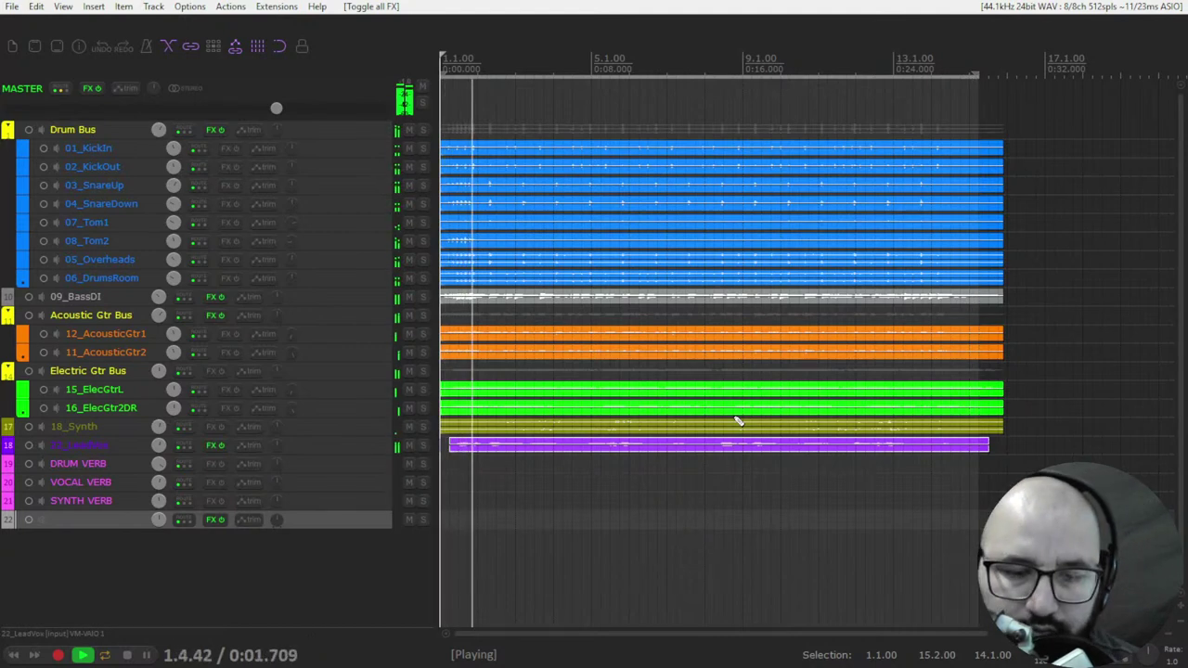
{"action": "key", "text": "b"}
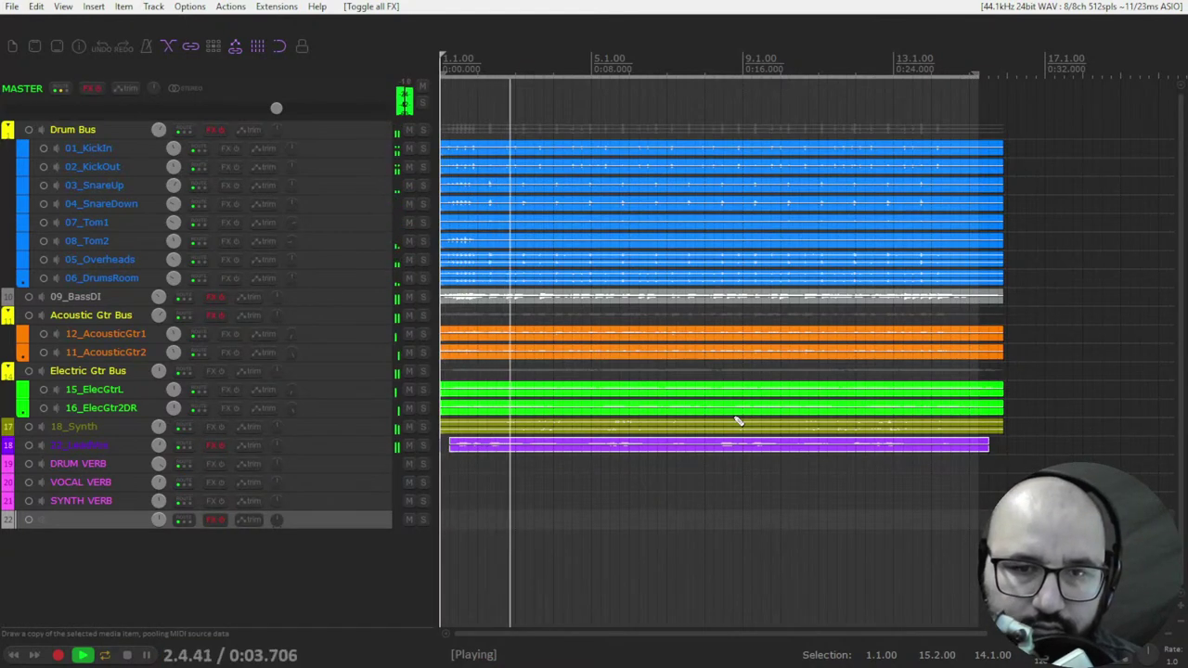
{"action": "key", "text": "b"}
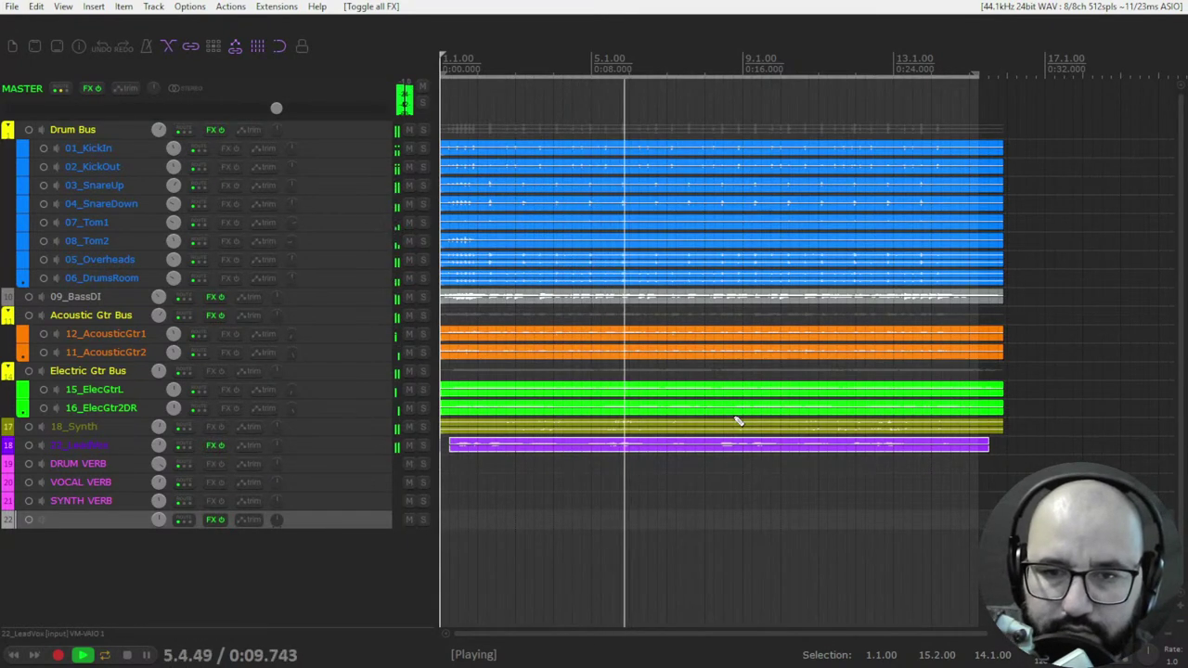
{"action": "key", "text": "space"}
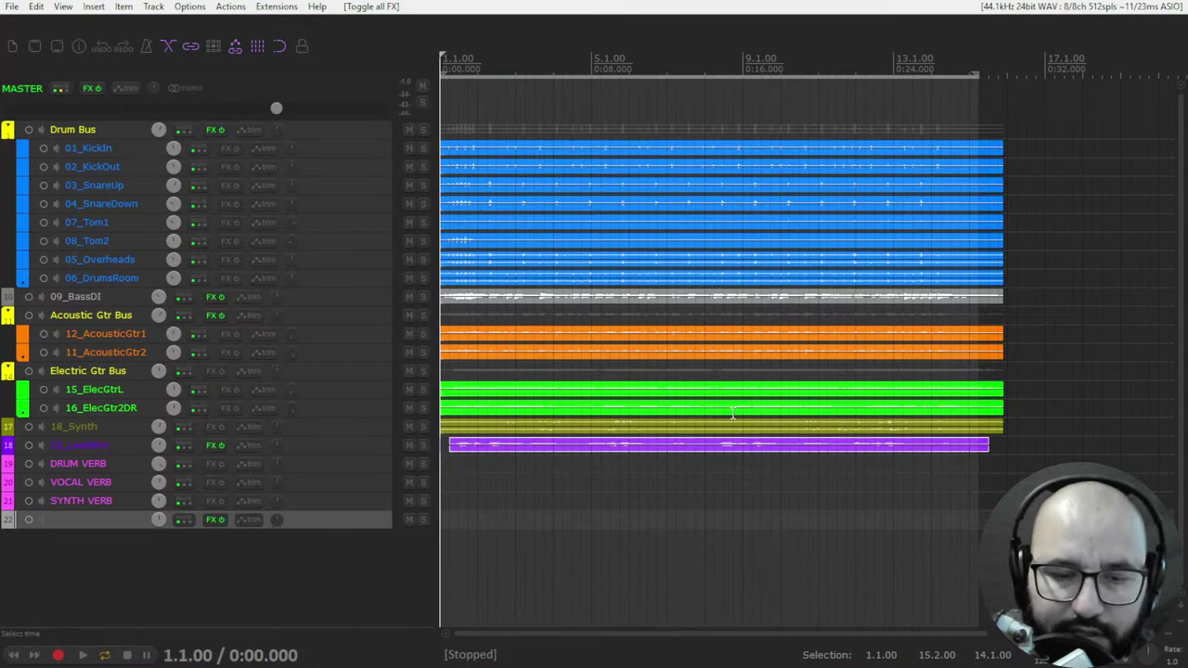
{"action": "key", "text": "ctrl+m"}
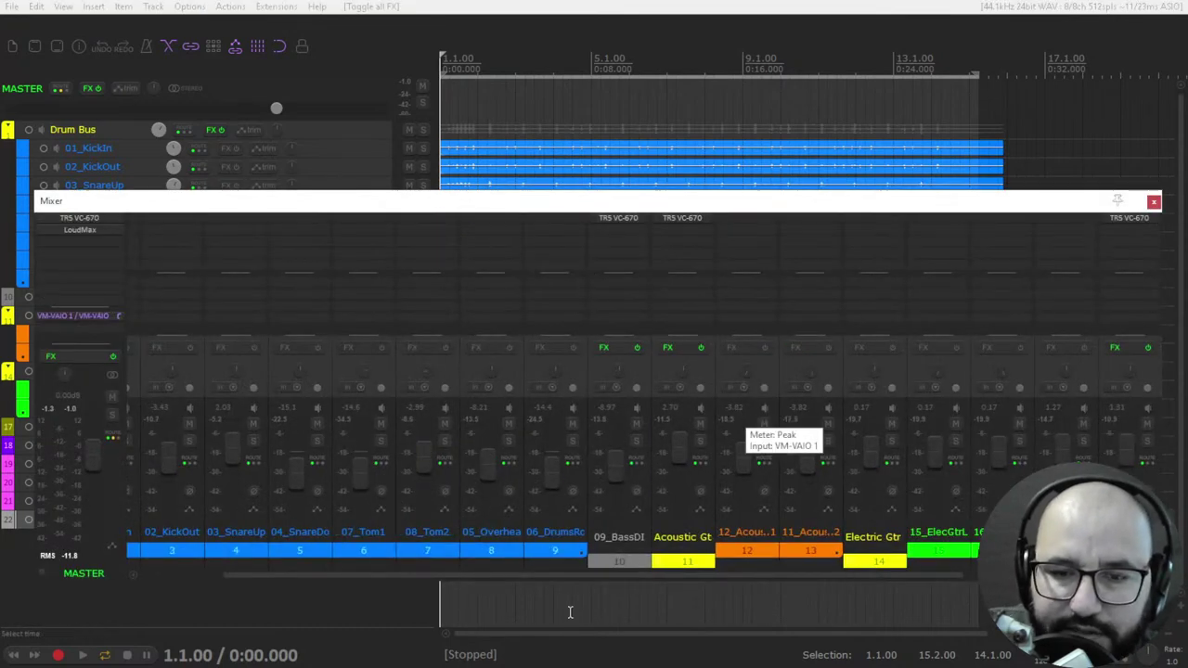
{"action": "left_click_drag", "start_coordinate": [644, 576], "coordinate": [721, 576]}
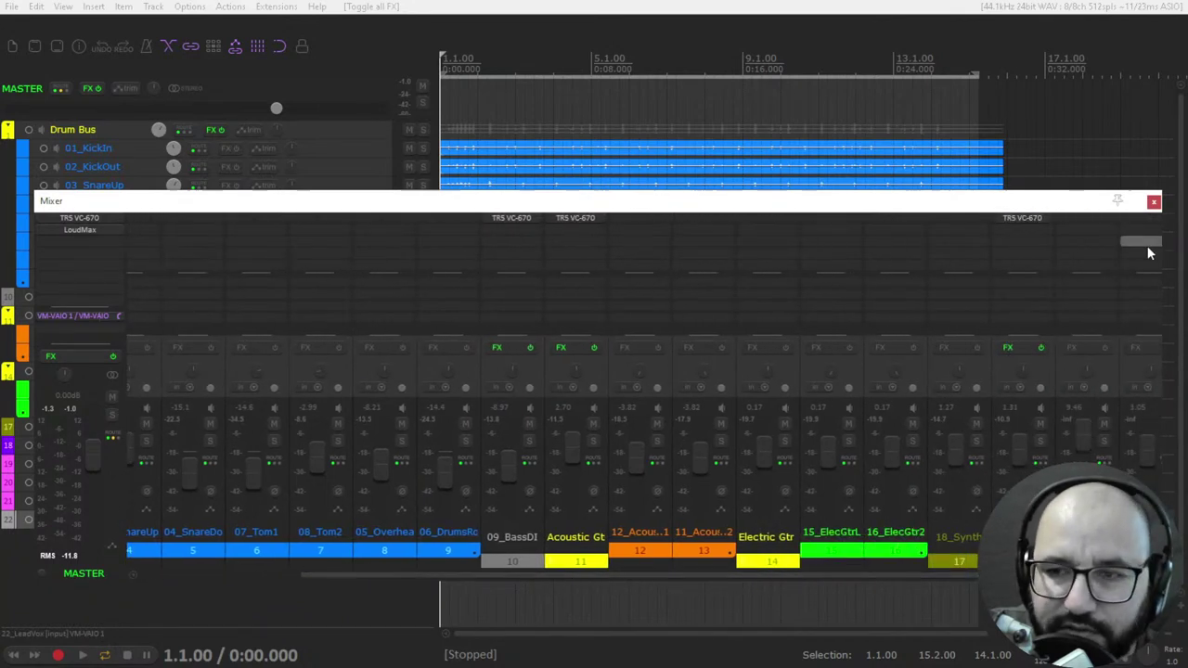
{"action": "left_click", "coordinate": [1154, 203]}
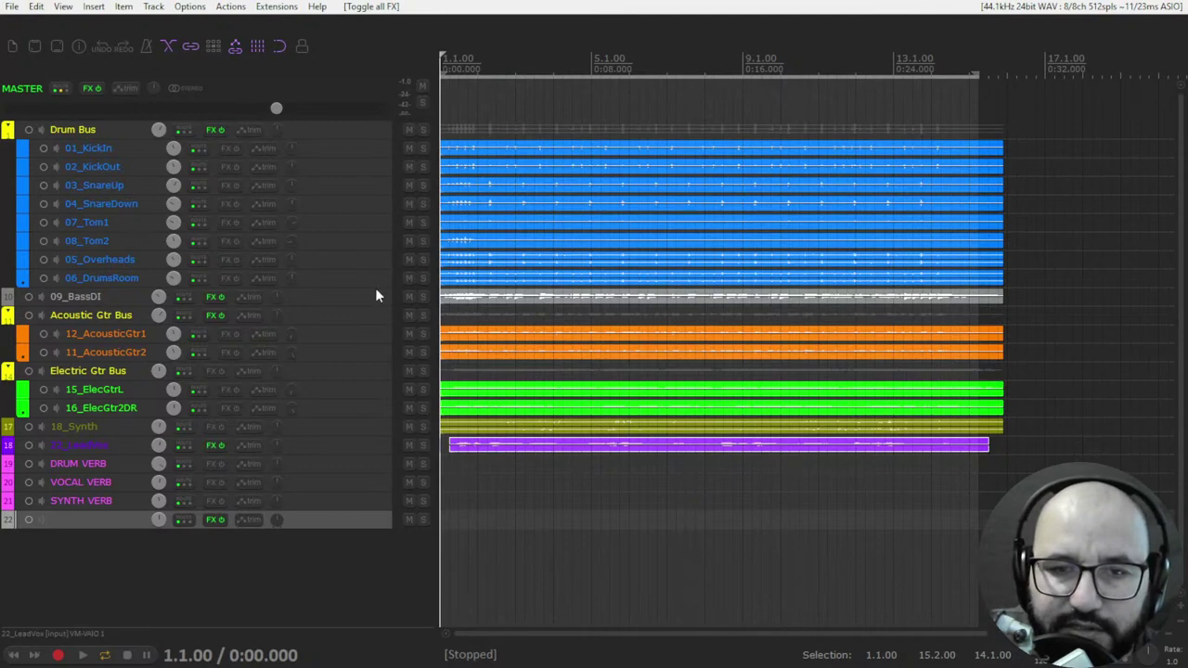
Switch the OBS Studio recording to Scene 2
{"action": "key", "text": "alt+Tab"}
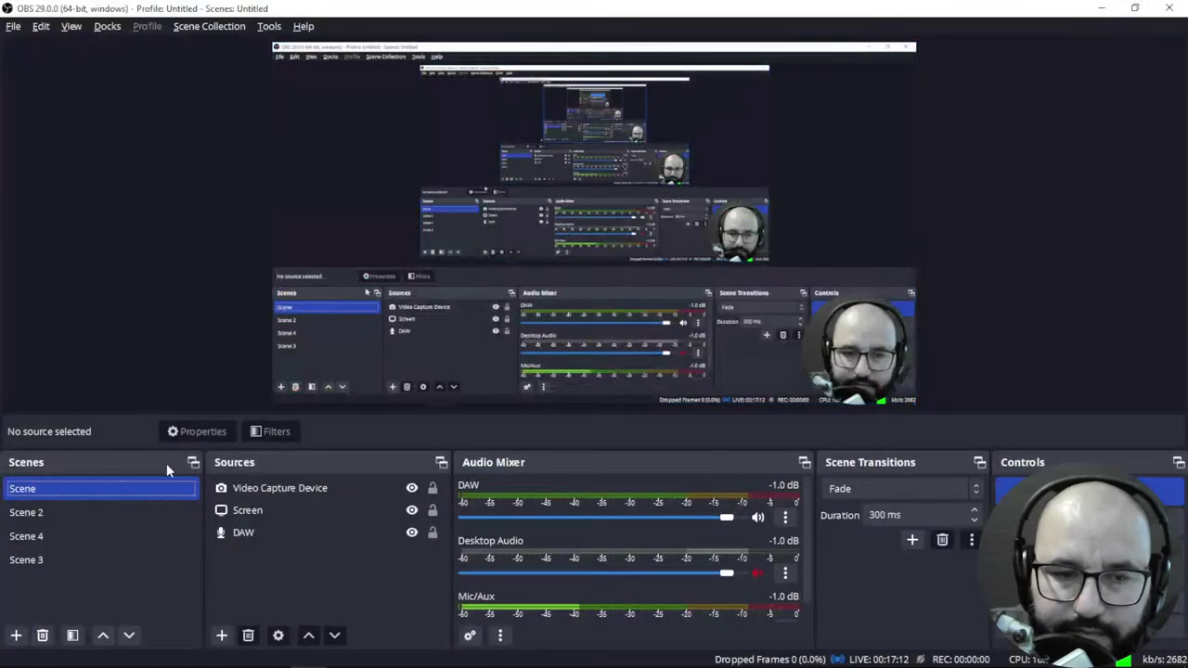
{"action": "left_click", "coordinate": [165, 513]}
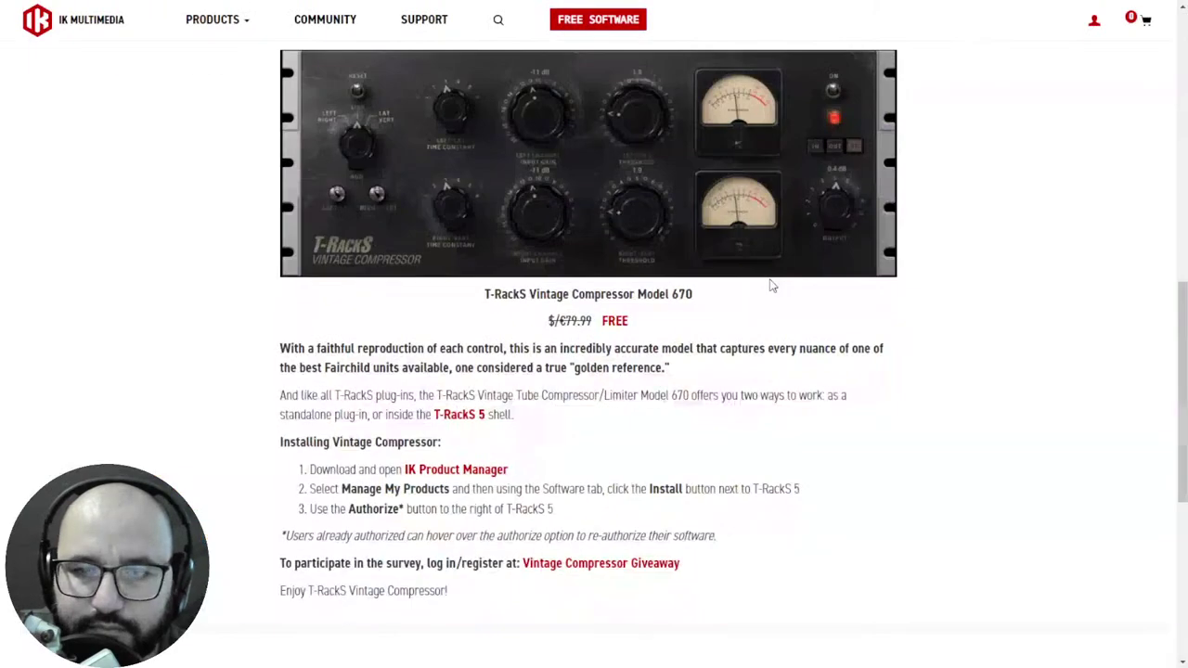
Scroll up and down through the Vintage Compressor Giveaway article to read it
{"action": "scroll", "coordinate": [238, 234], "scroll_direction": "up", "scroll_amount": 4}
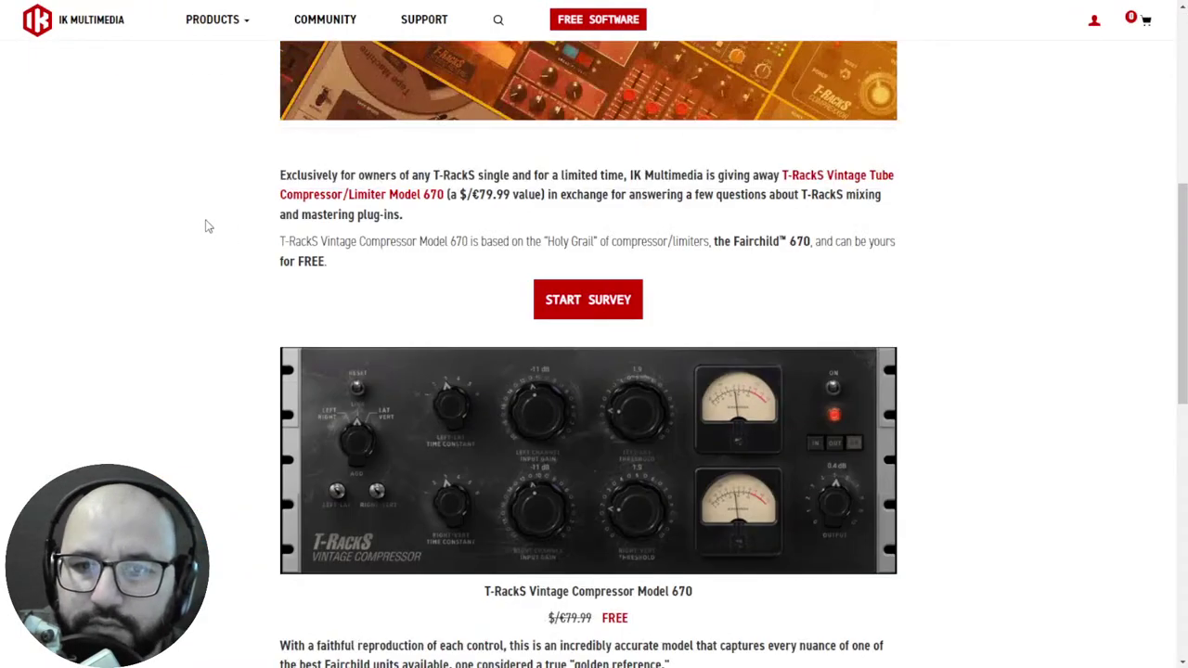
{"action": "scroll", "coordinate": [202, 263], "scroll_direction": "up", "scroll_amount": 3}
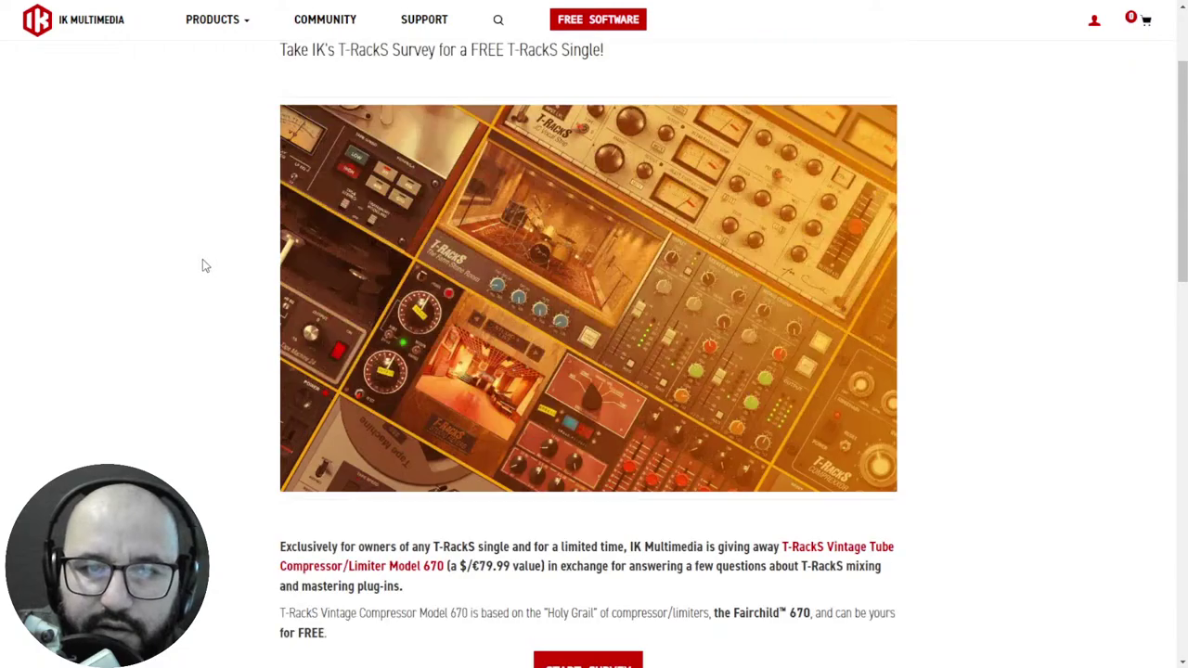
{"action": "scroll", "coordinate": [206, 261], "scroll_direction": "up", "scroll_amount": 1}
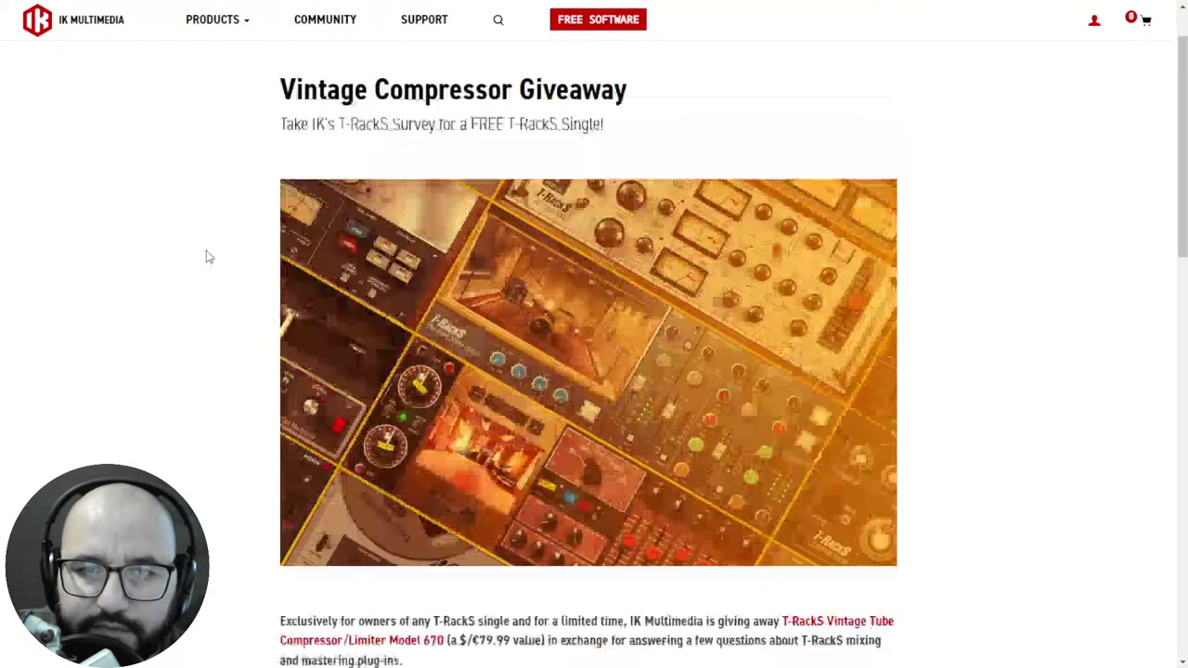
{"action": "scroll", "coordinate": [219, 268], "scroll_direction": "up", "scroll_amount": 1}
{"action": "scroll", "coordinate": [219, 268], "scroll_direction": "down", "scroll_amount": 4}
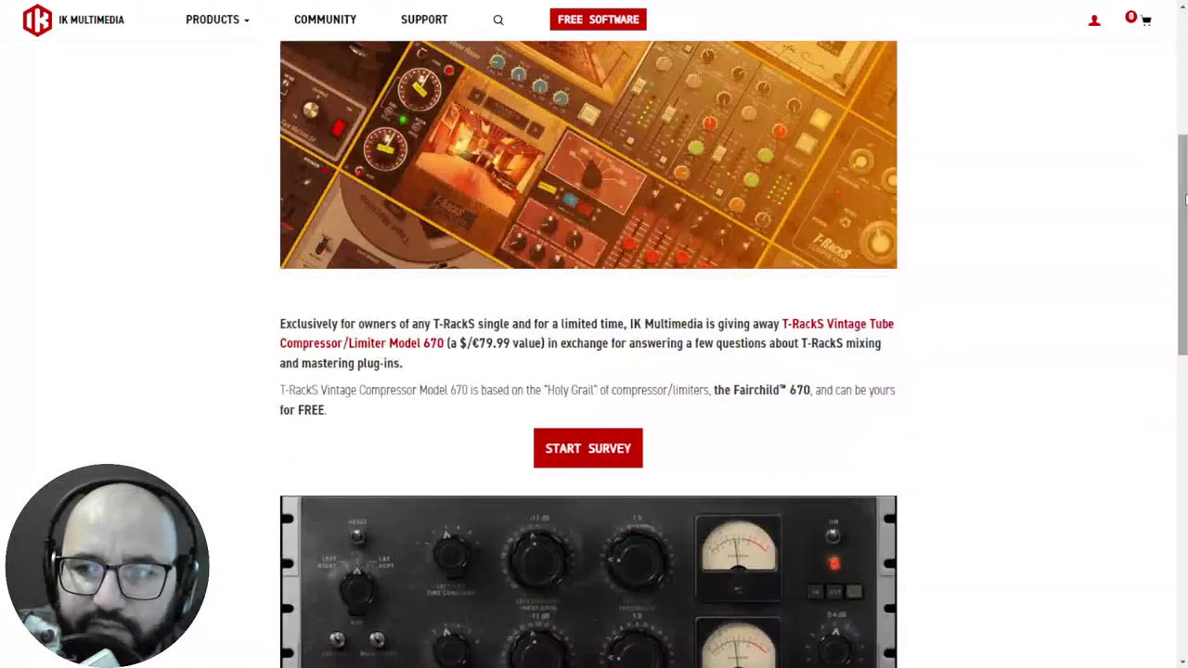
{"action": "left_click_drag", "start_coordinate": [1182, 246], "coordinate": [1182, 371]}
{"action": "scroll", "coordinate": [1128, 436], "scroll_direction": "down", "scroll_amount": 5}
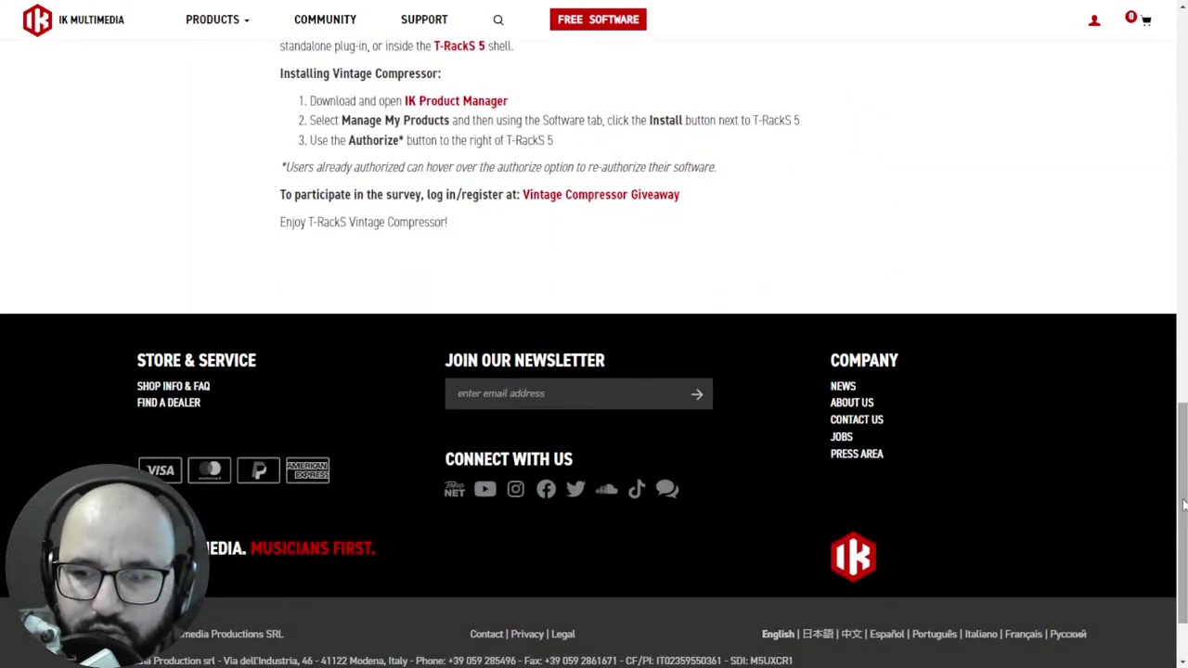
{"action": "left_click_drag", "start_coordinate": [1183, 511], "coordinate": [1183, 125]}
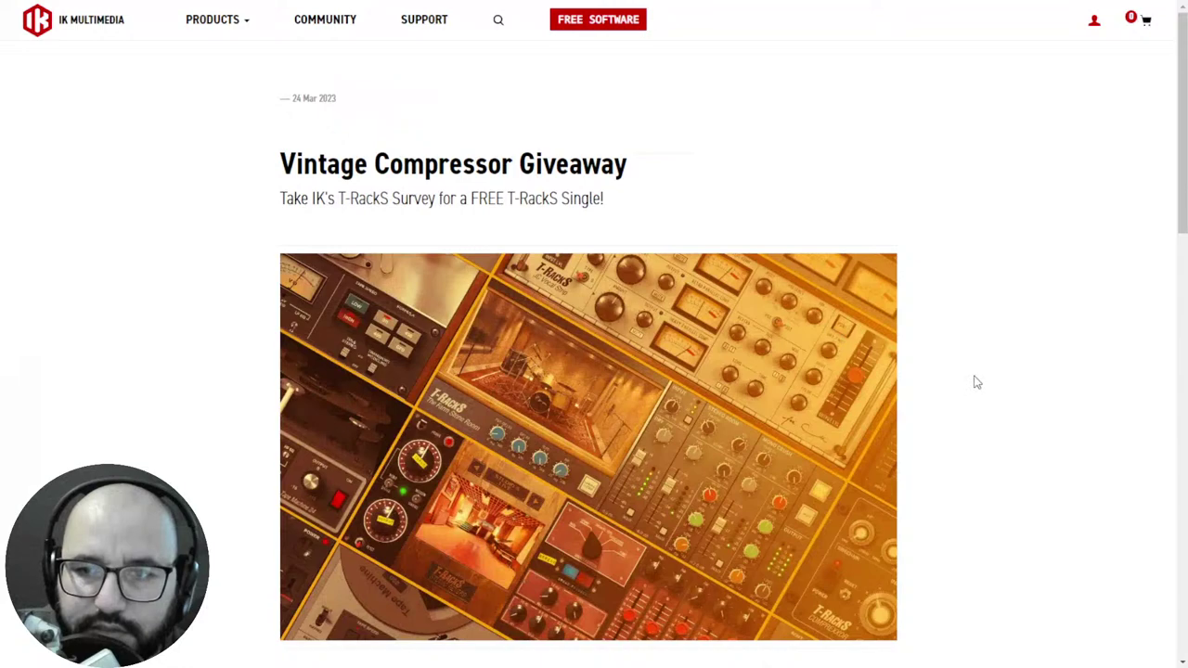
{"action": "scroll", "coordinate": [965, 367], "scroll_direction": "down", "scroll_amount": 5}
{"action": "scroll", "coordinate": [970, 366], "scroll_direction": "up", "scroll_amount": 5}
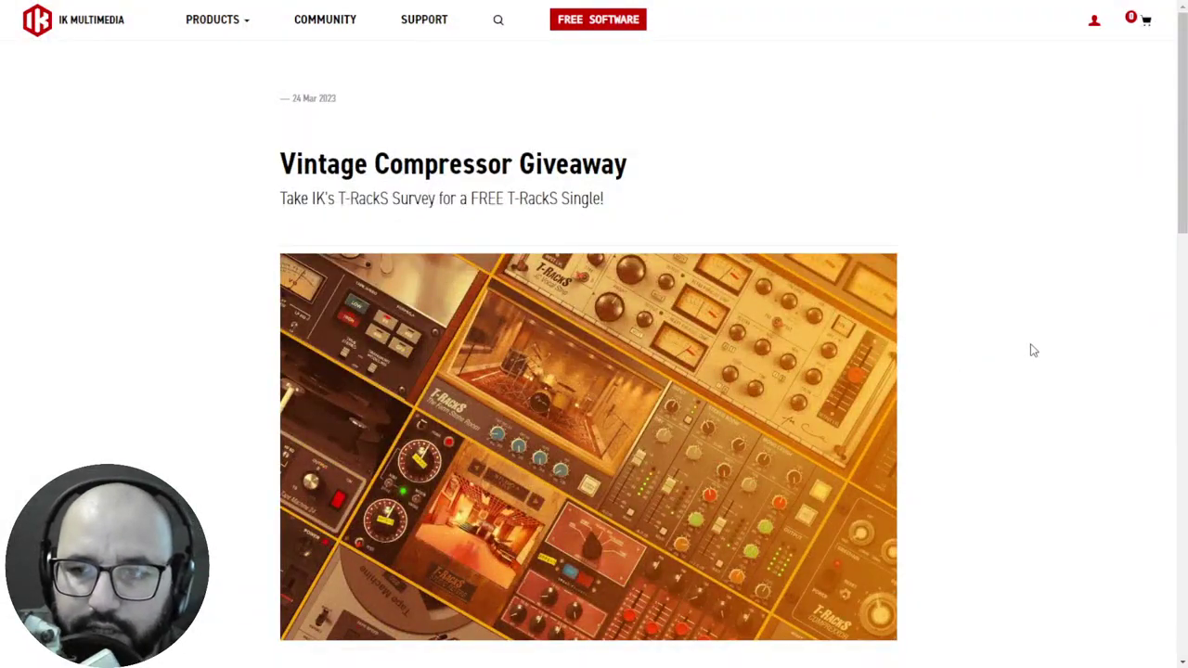
{"action": "scroll", "coordinate": [1031, 357], "scroll_direction": "down", "scroll_amount": 5}
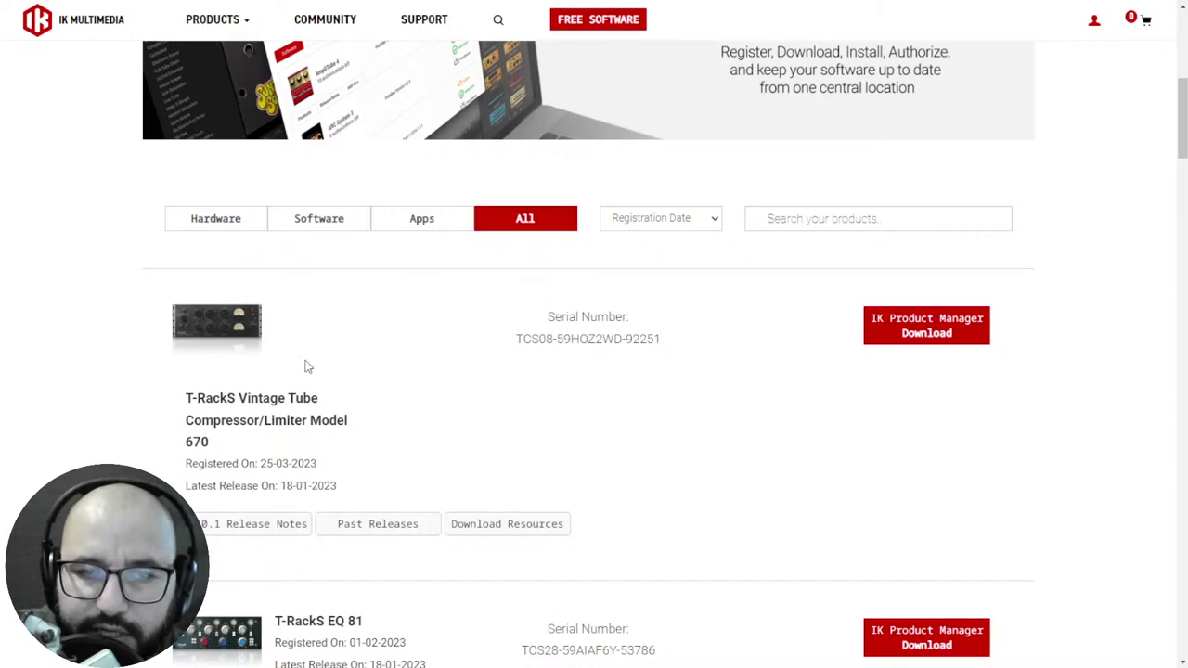
Highlight the T-RackS Vintage Tube Compressor serial number, then go to the IK Product Manager download
{"action": "scroll", "coordinate": [305, 365], "scroll_direction": "up", "scroll_amount": 3}
{"action": "scroll", "coordinate": [442, 372], "scroll_direction": "down", "scroll_amount": 2}
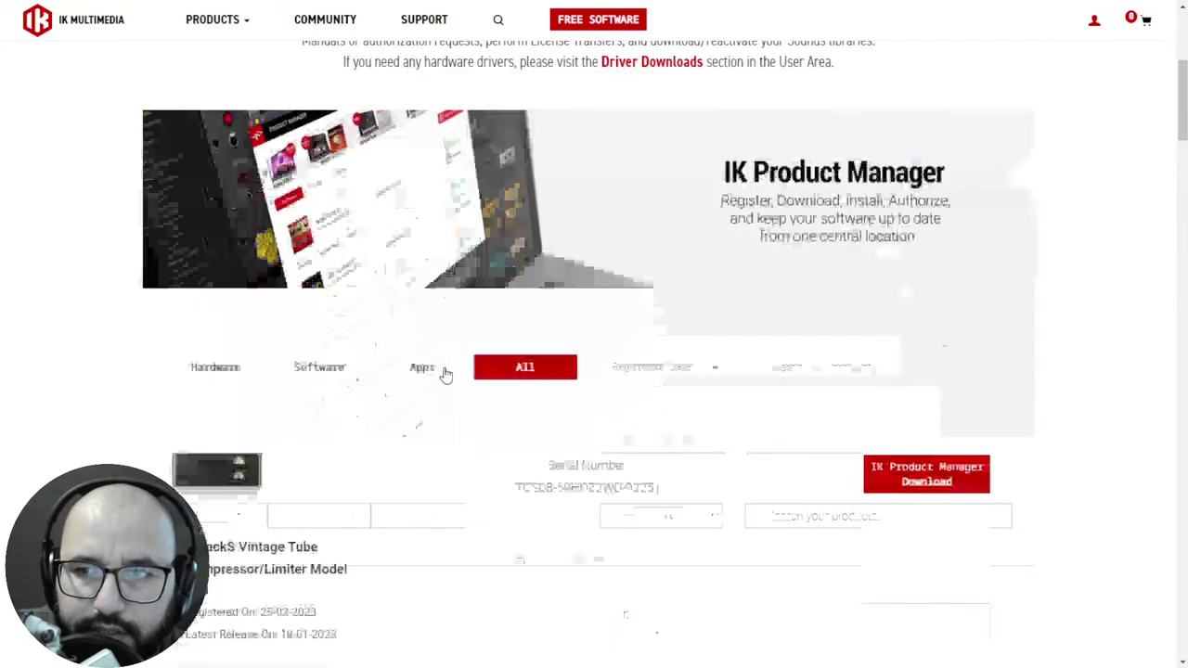
{"action": "scroll", "coordinate": [347, 433], "scroll_direction": "down", "scroll_amount": 1}
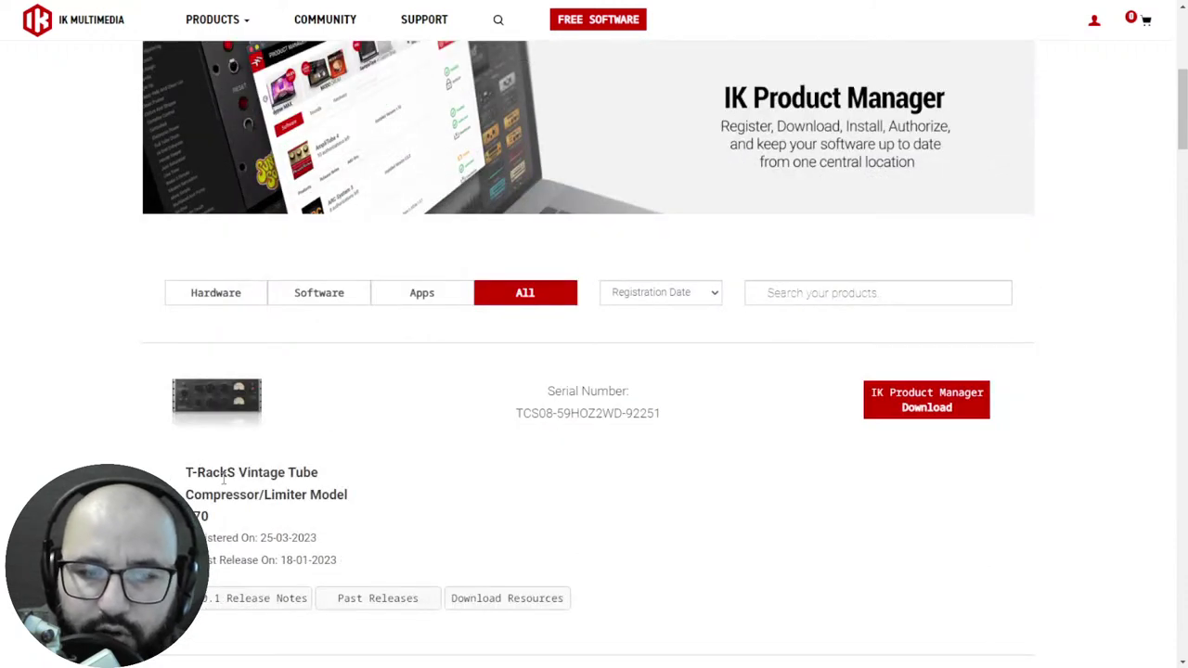
{"action": "left_click_drag", "start_coordinate": [555, 390], "coordinate": [663, 414]}
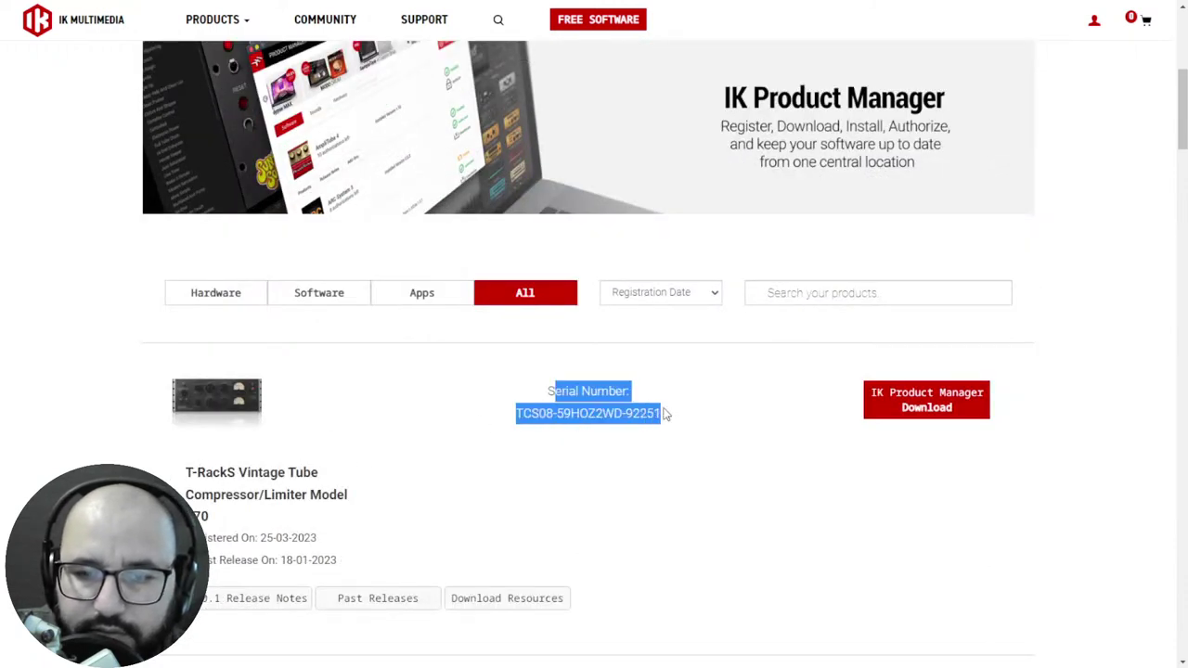
{"action": "left_click", "coordinate": [676, 422]}
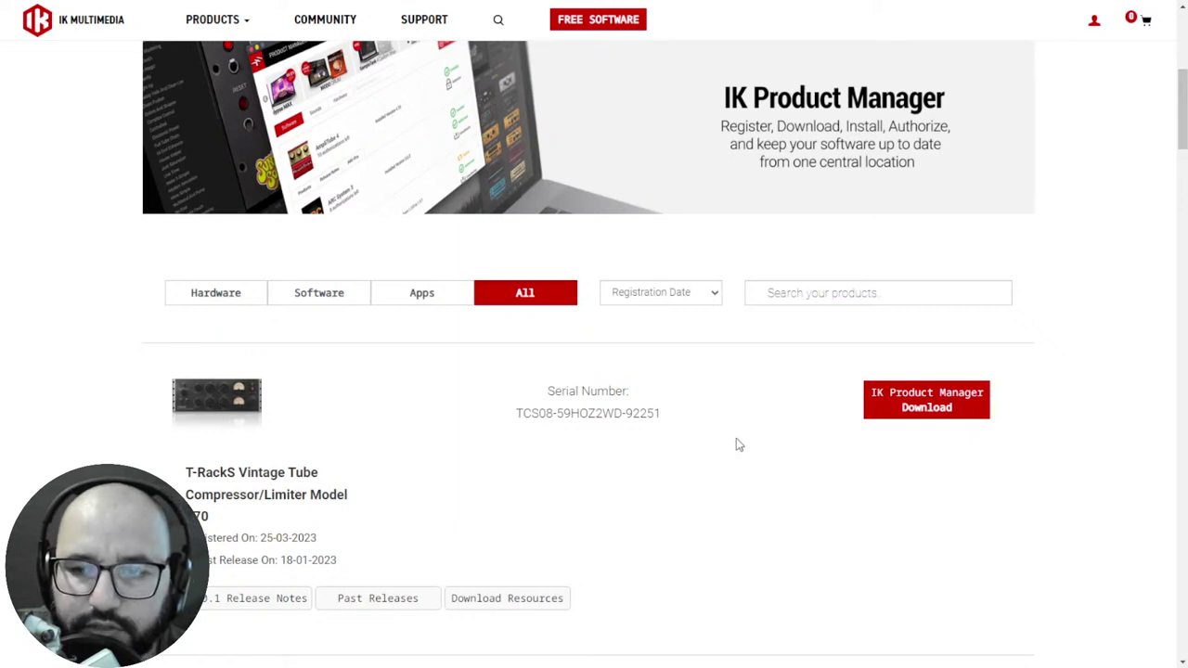
{"action": "left_click", "coordinate": [886, 407]}
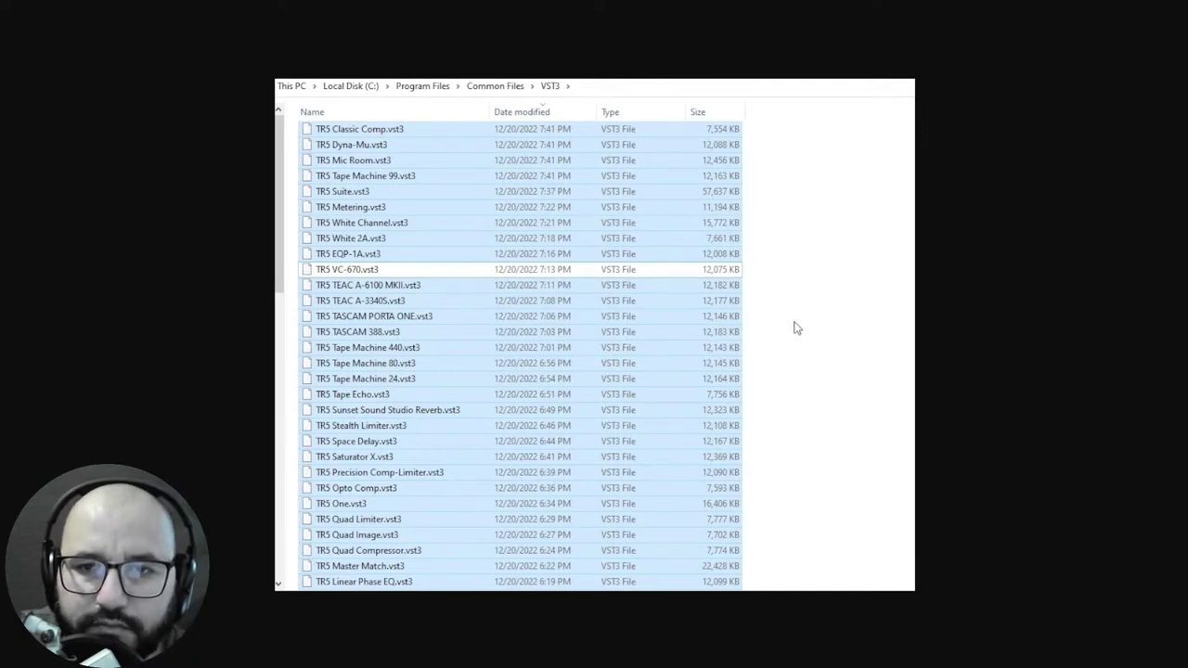
Switch from File Explorer to the T-RackS Custom Shop window
{"action": "key", "text": "alt+Tab"}
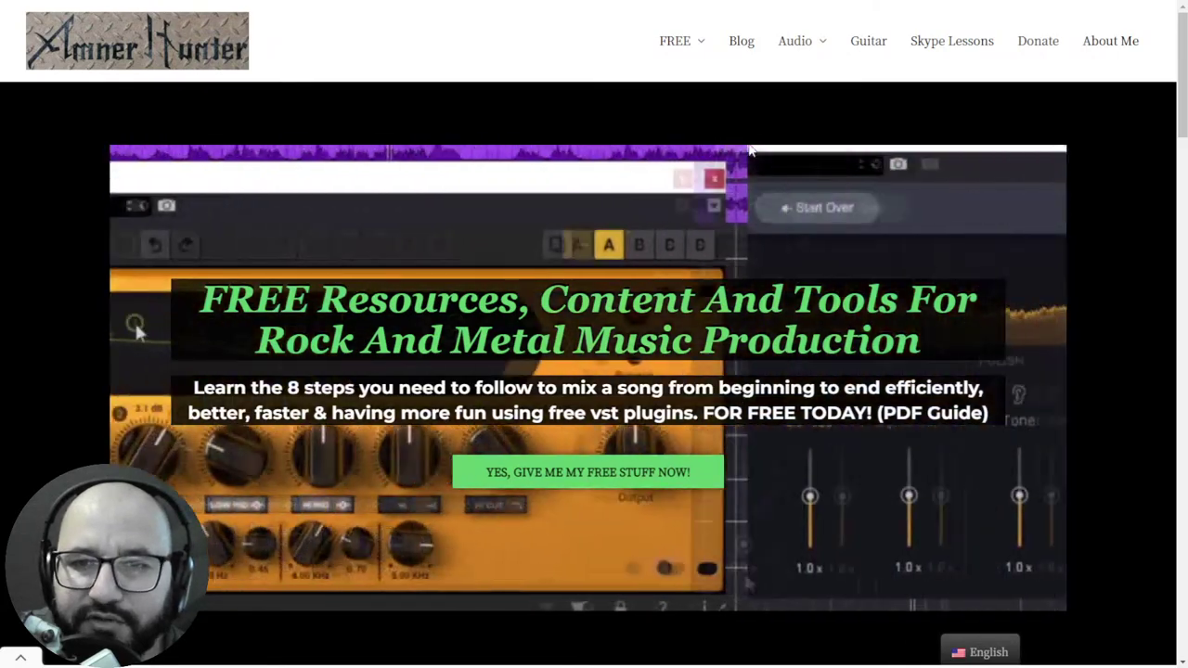
{"action": "mouse_move", "coordinate": [690, 58]}
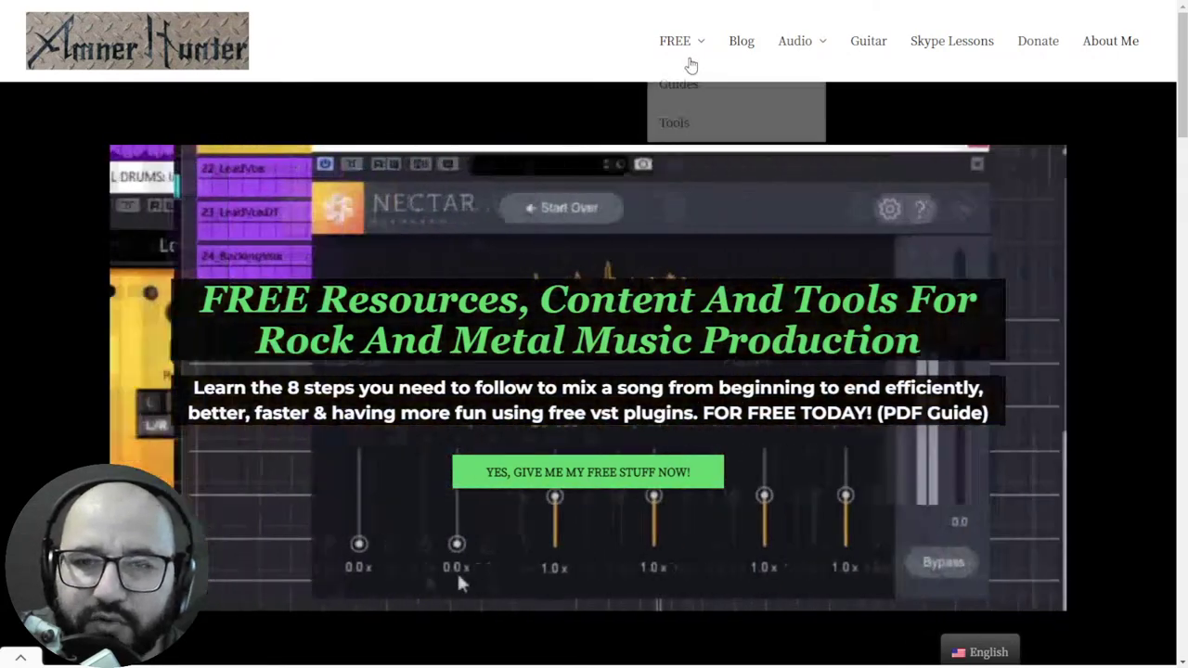